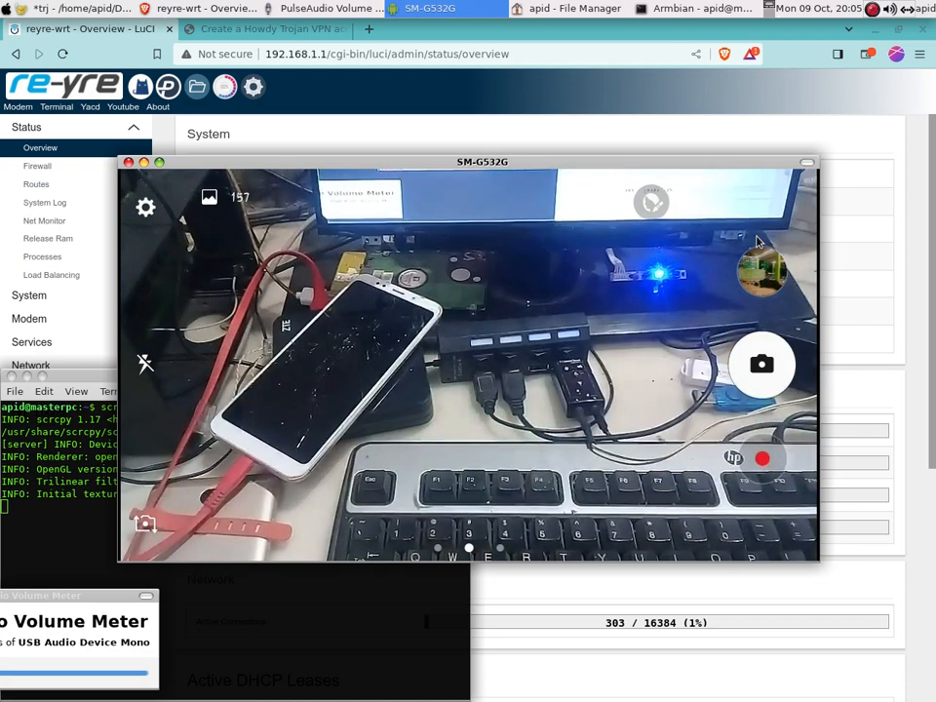
Close the terminal running the phone camera mirror and open the Pass Wall node list
{"action": "left_click", "coordinate": [12, 377]}
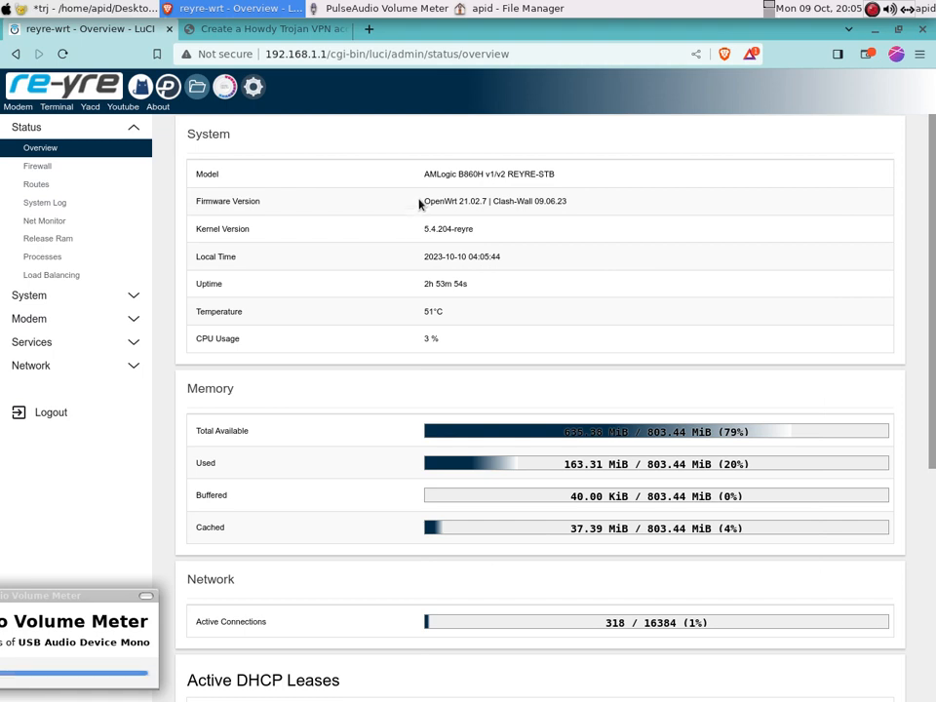
{"action": "triple_click", "coordinate": [546, 212]}
{"action": "left_click", "coordinate": [542, 246]}
{"action": "left_click", "coordinate": [117, 86]}
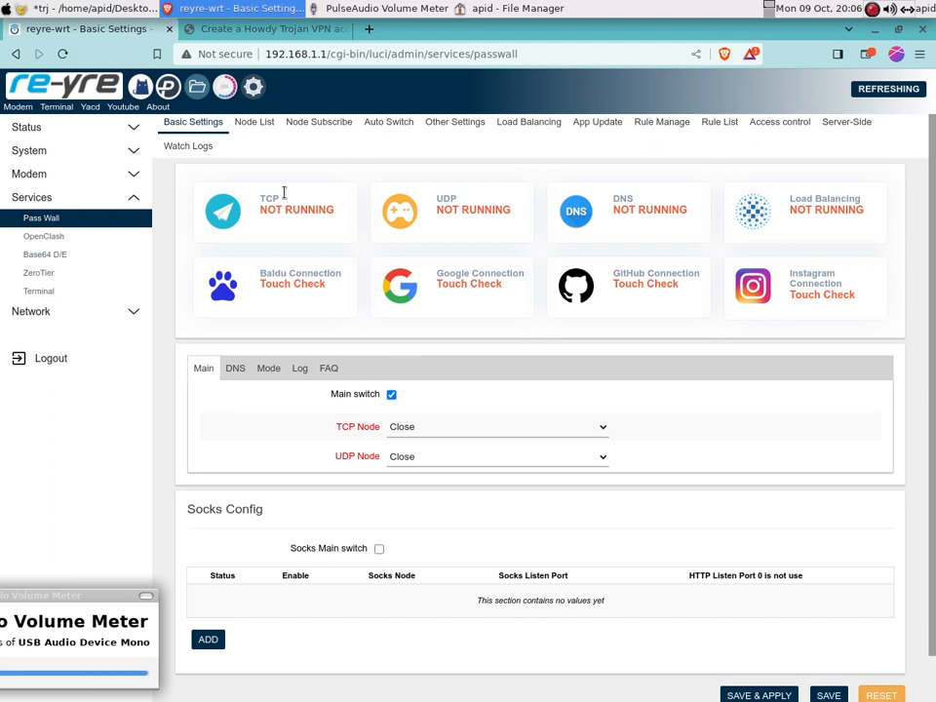
{"action": "left_click", "coordinate": [257, 124]}
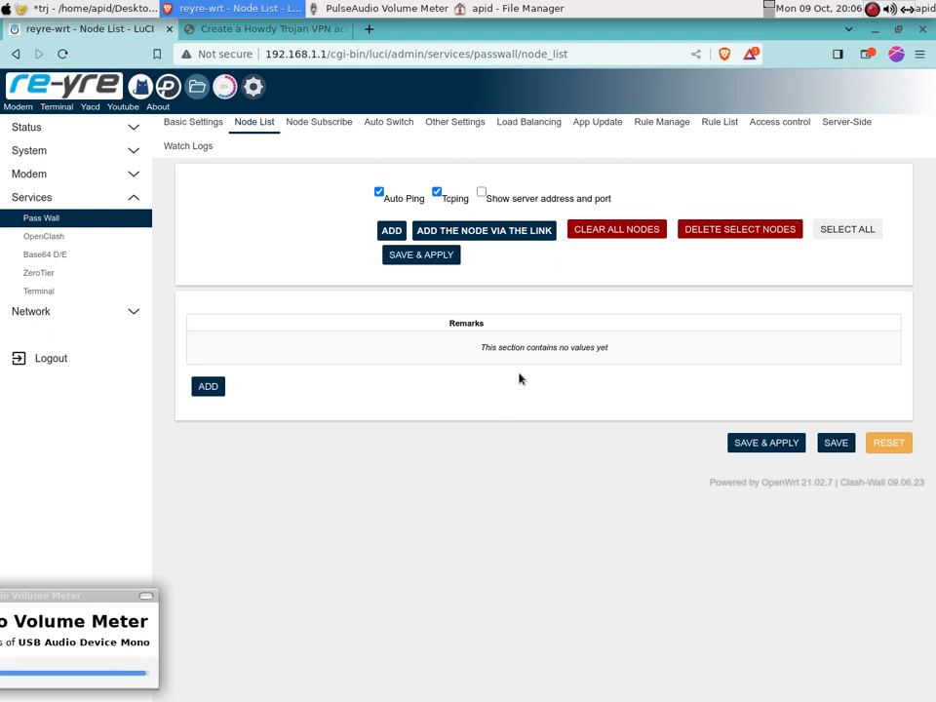
Set TCP Redir Ports to All in Pass Wall's other settings, save, and check the TCP No Redir Ports options
{"action": "left_click", "coordinate": [467, 121]}
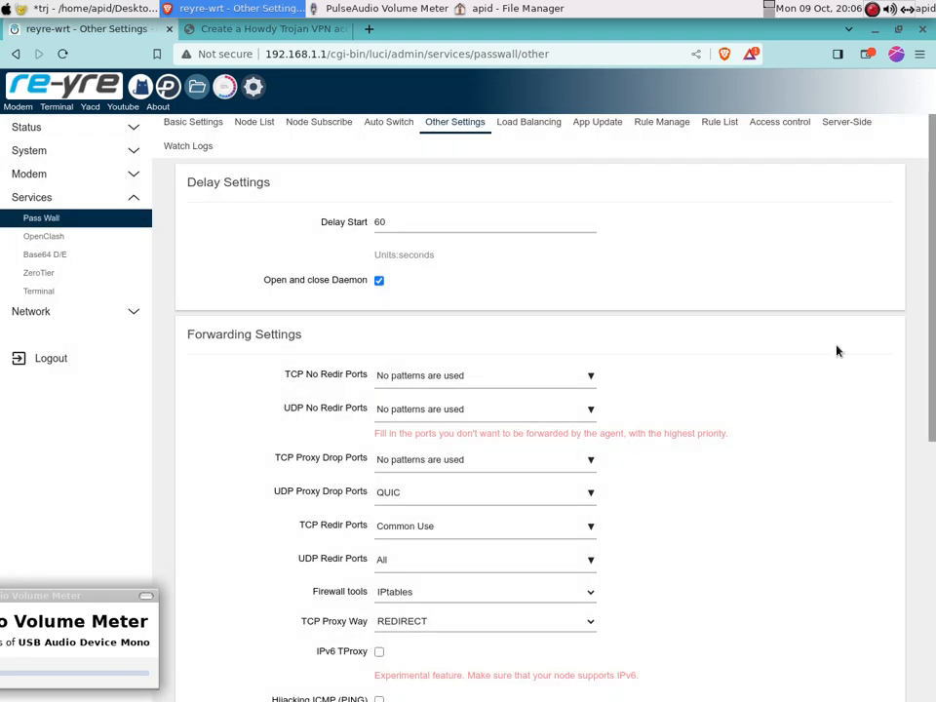
{"action": "scroll", "coordinate": [844, 353], "scroll_direction": "down", "scroll_amount": 3}
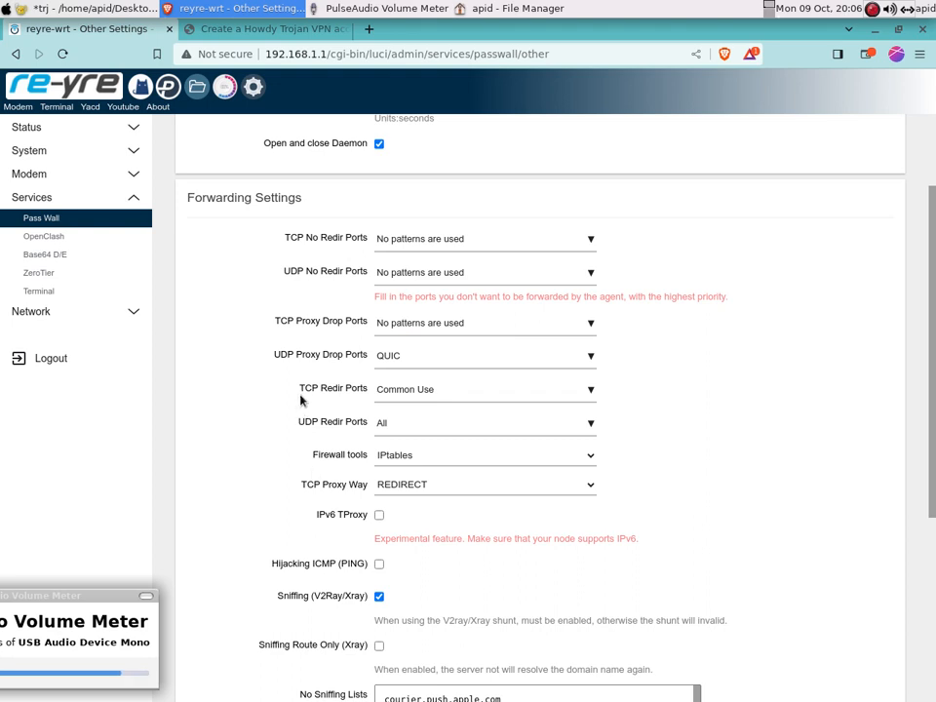
{"action": "left_click", "coordinate": [428, 392]}
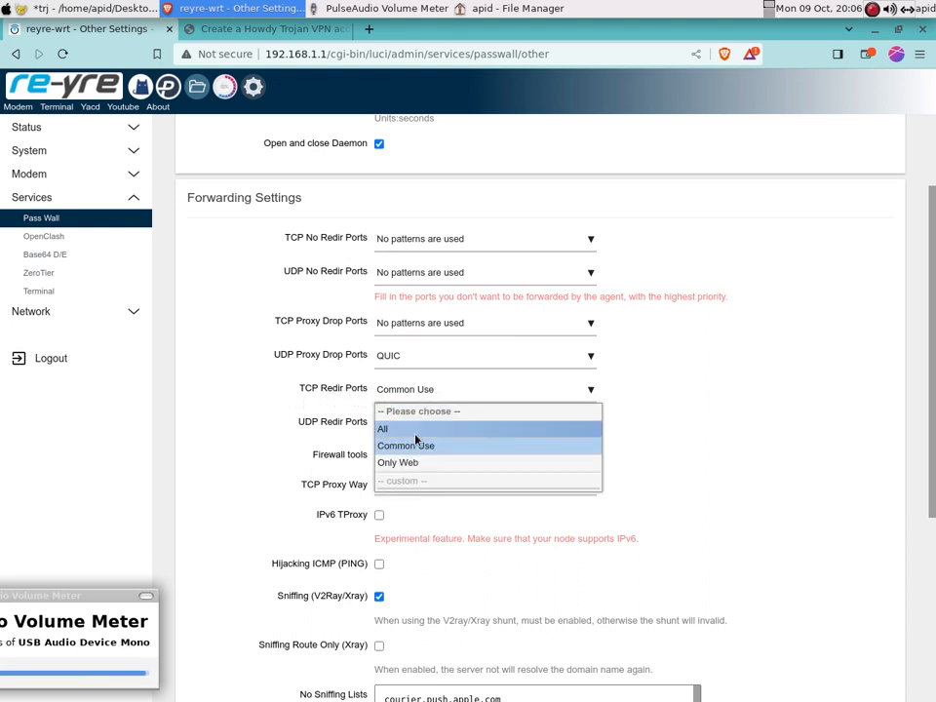
{"action": "left_click", "coordinate": [416, 434]}
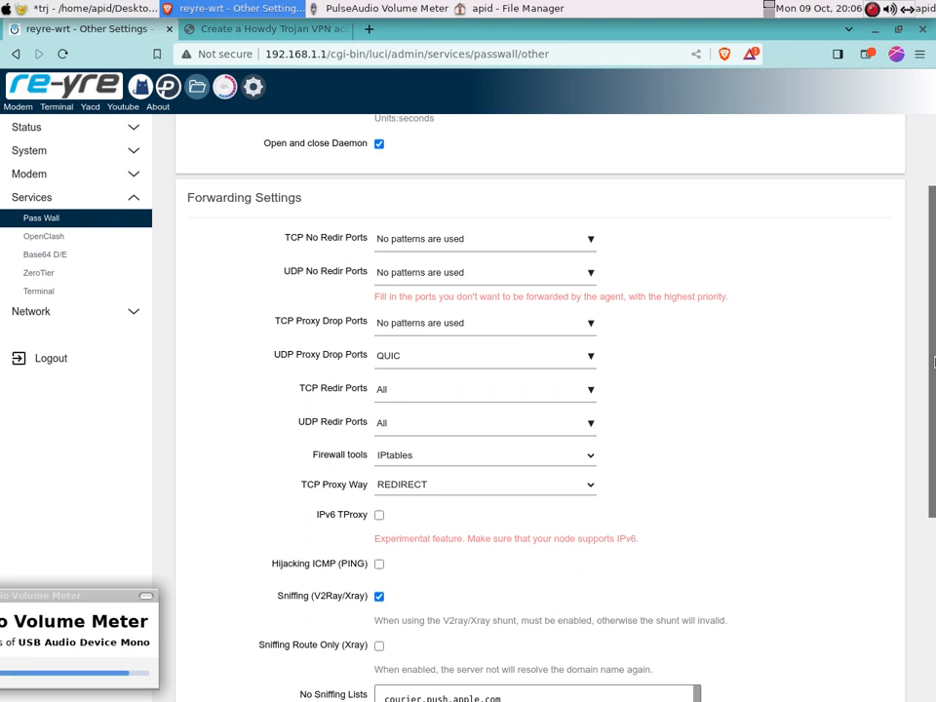
{"action": "scroll", "coordinate": [932, 441], "scroll_direction": "down", "scroll_amount": 1}
{"action": "scroll", "coordinate": [933, 442], "scroll_direction": "down", "scroll_amount": 3}
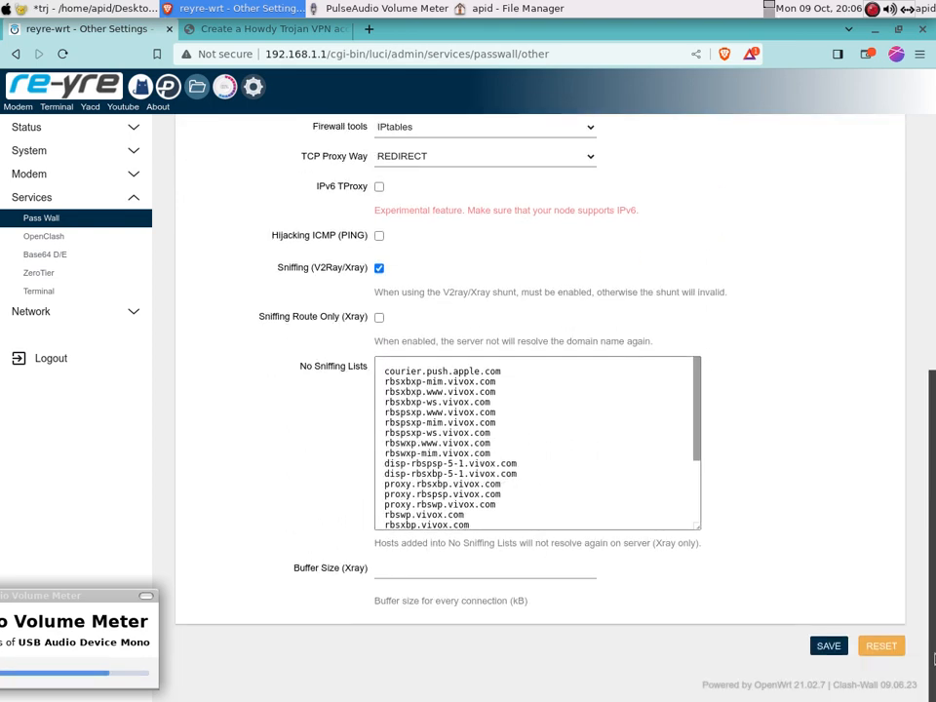
{"action": "left_click", "coordinate": [827, 646]}
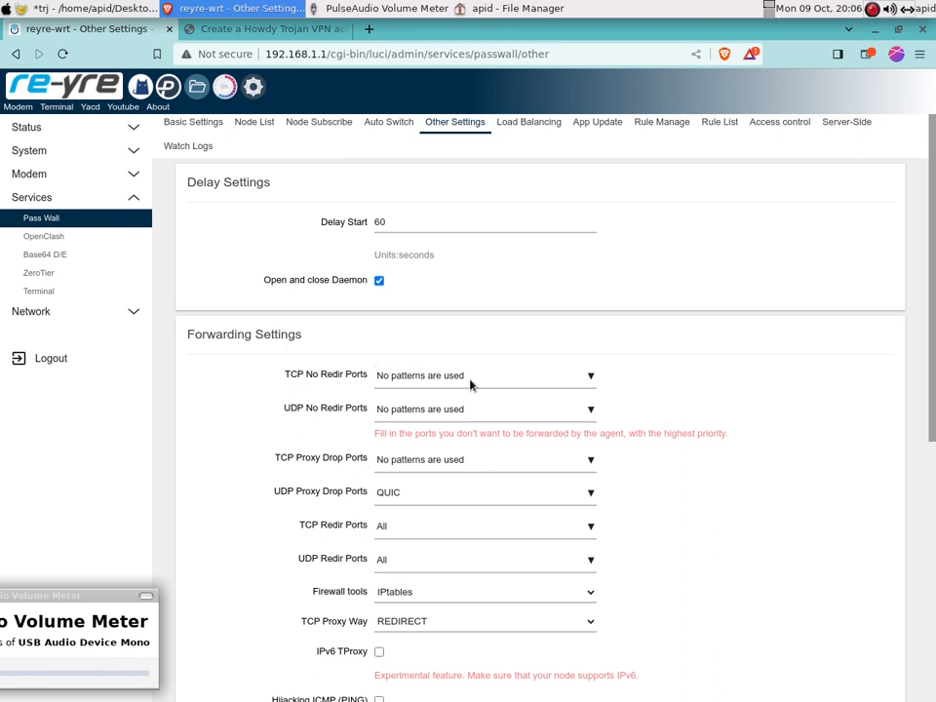
{"action": "left_click", "coordinate": [499, 381]}
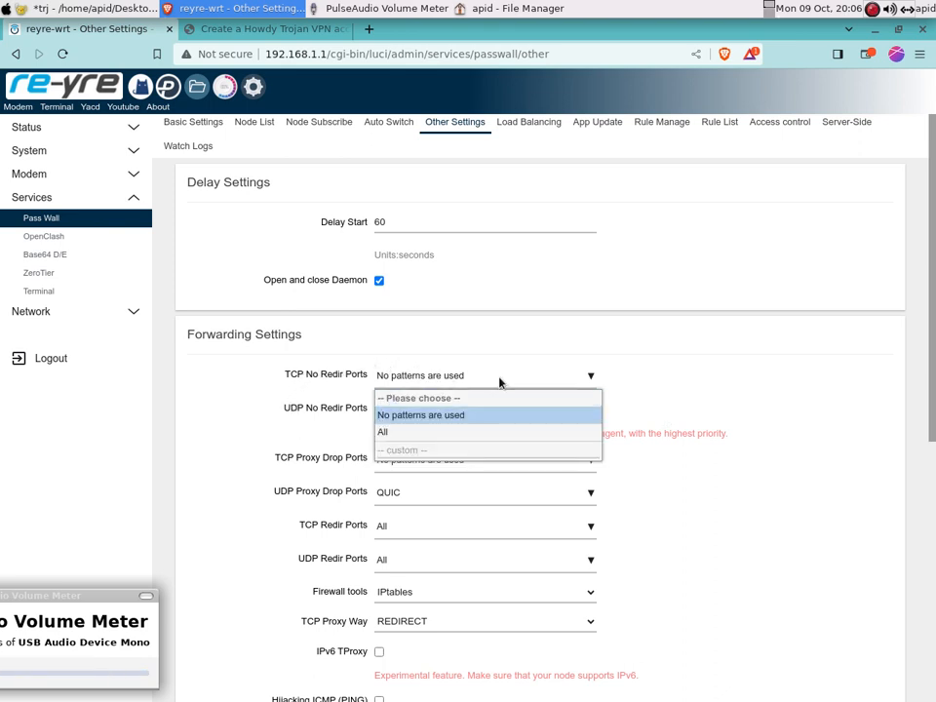
{"action": "left_click", "coordinate": [738, 382]}
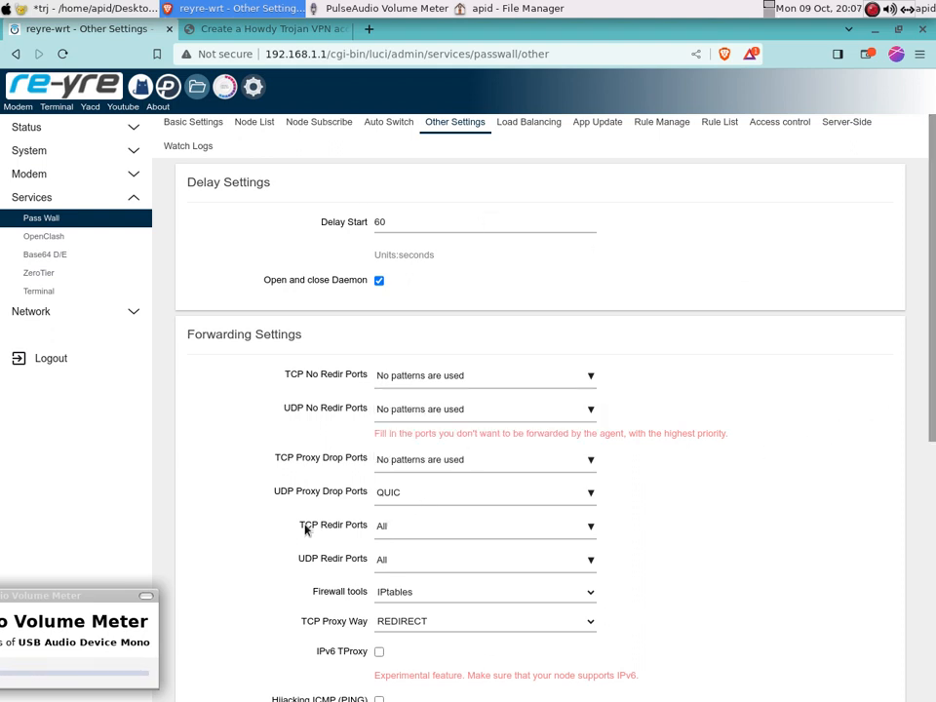
Add a new node to the Pass Wall node list and set its remarks to trojan1
{"action": "left_click", "coordinate": [255, 123]}
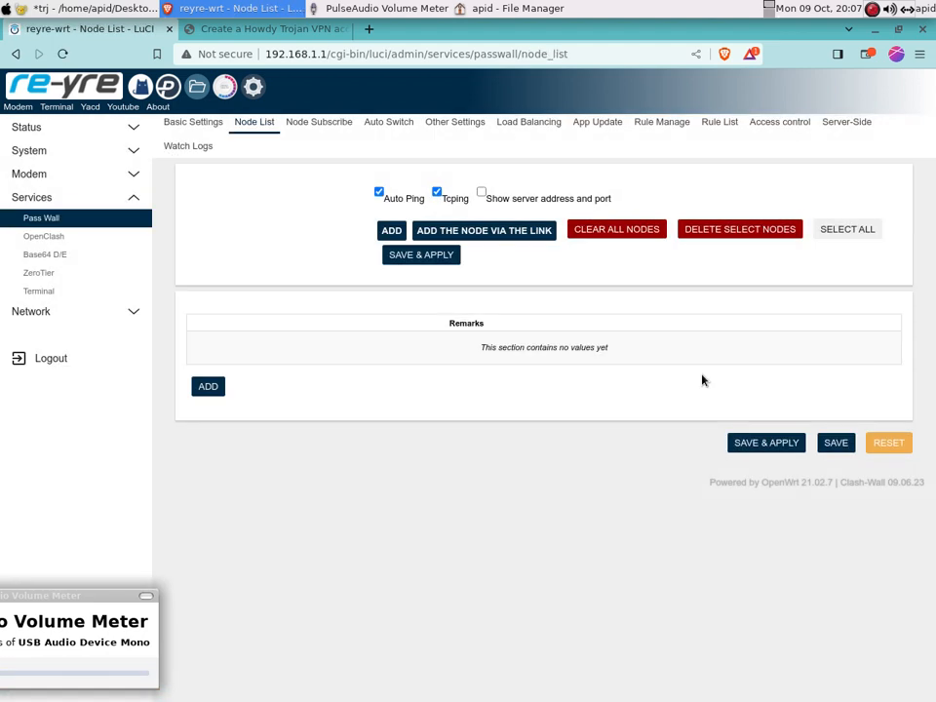
{"action": "left_click", "coordinate": [241, 30]}
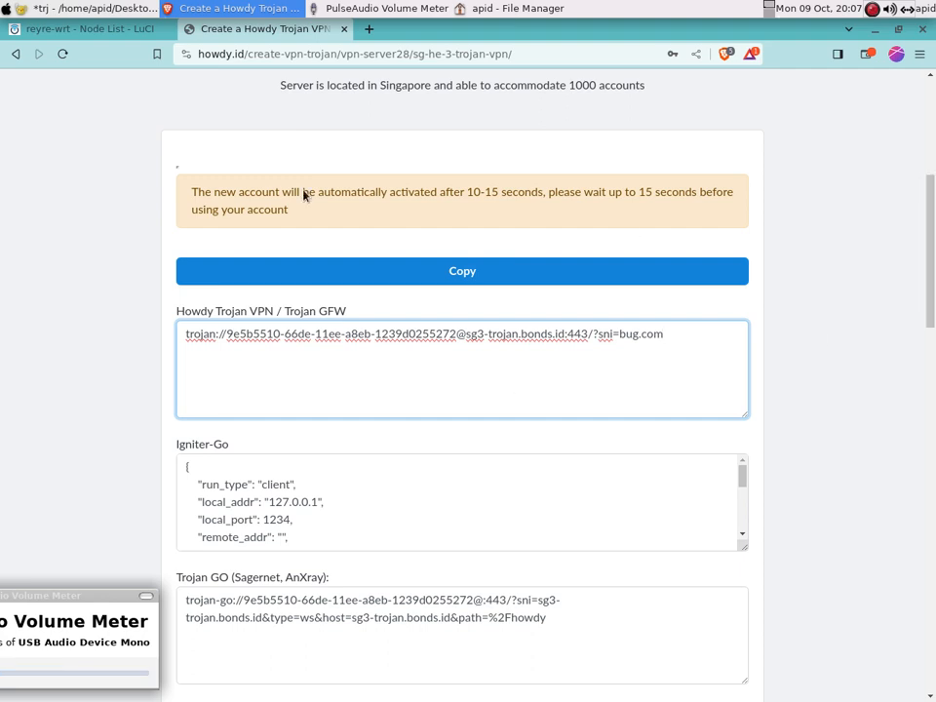
{"action": "left_click", "coordinate": [90, 29]}
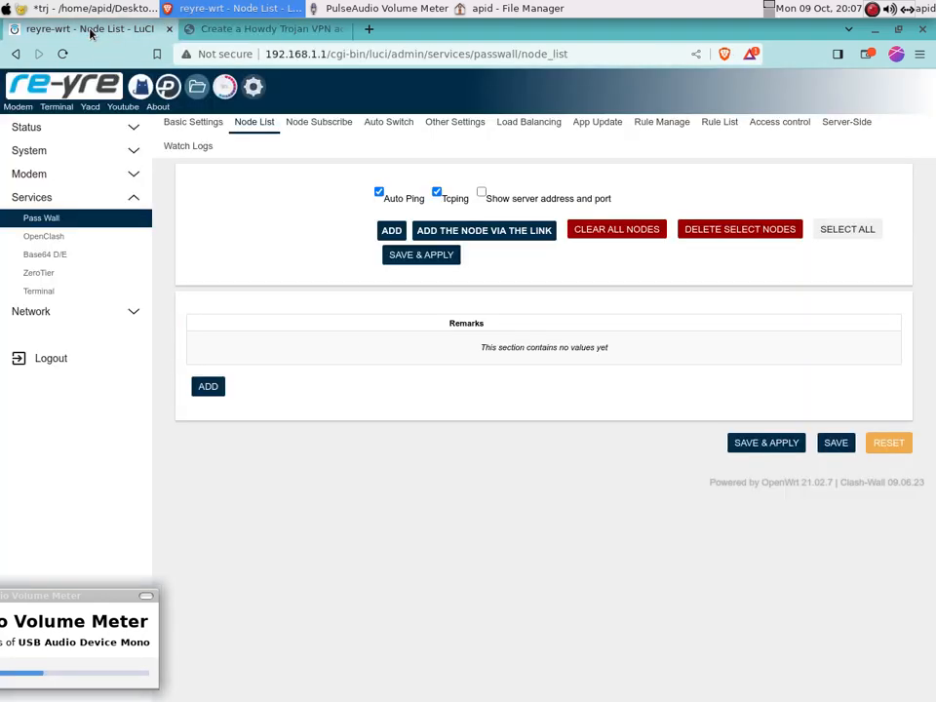
{"action": "left_click", "coordinate": [207, 386]}
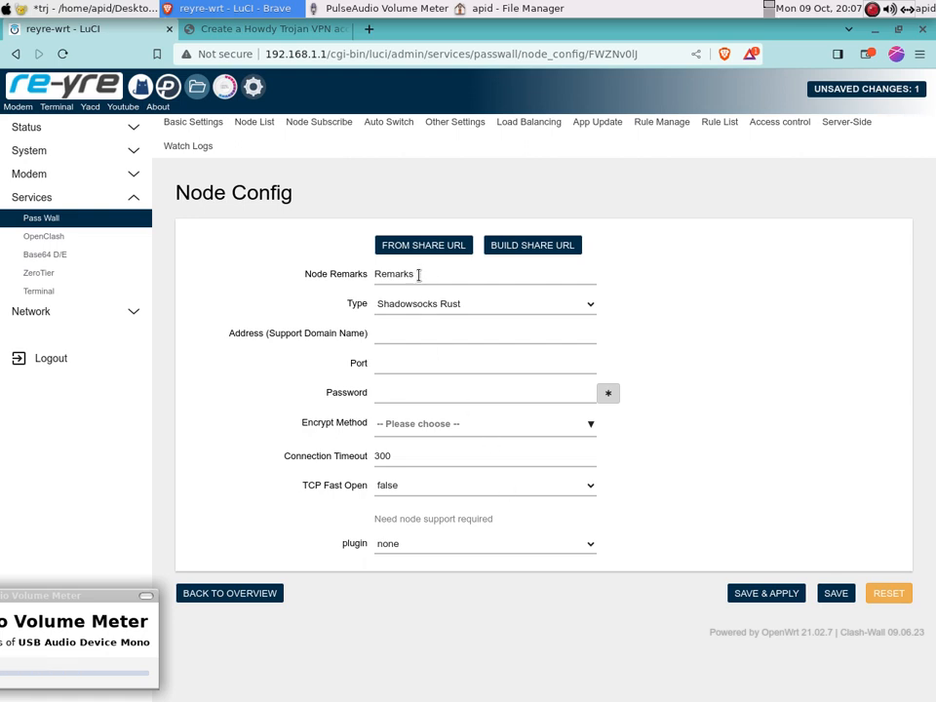
{"action": "left_click_drag", "start_coordinate": [419, 275], "coordinate": [368, 280]}
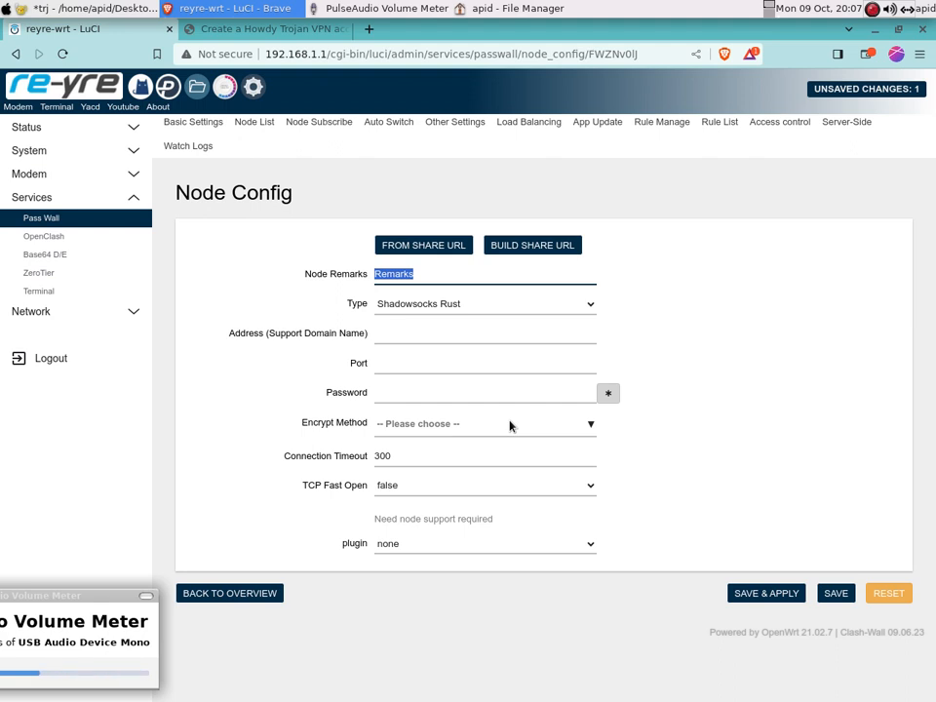
{"action": "type", "text": "trojan"}
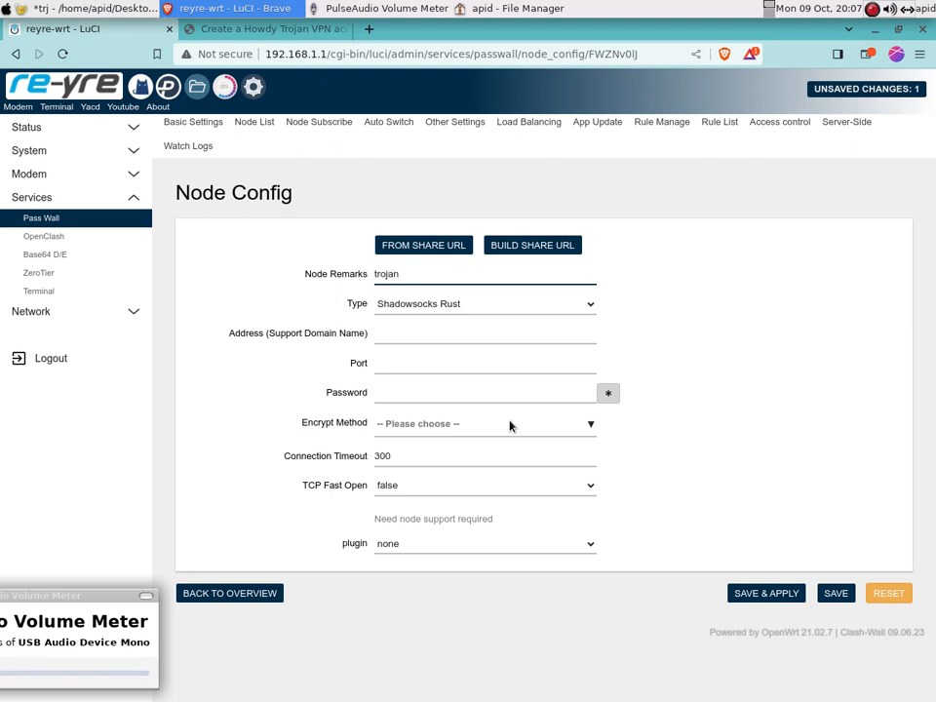
{"action": "type", "text": "1"}
Set the node's type to Xray and its protocol to Trojan
{"action": "left_click", "coordinate": [575, 304]}
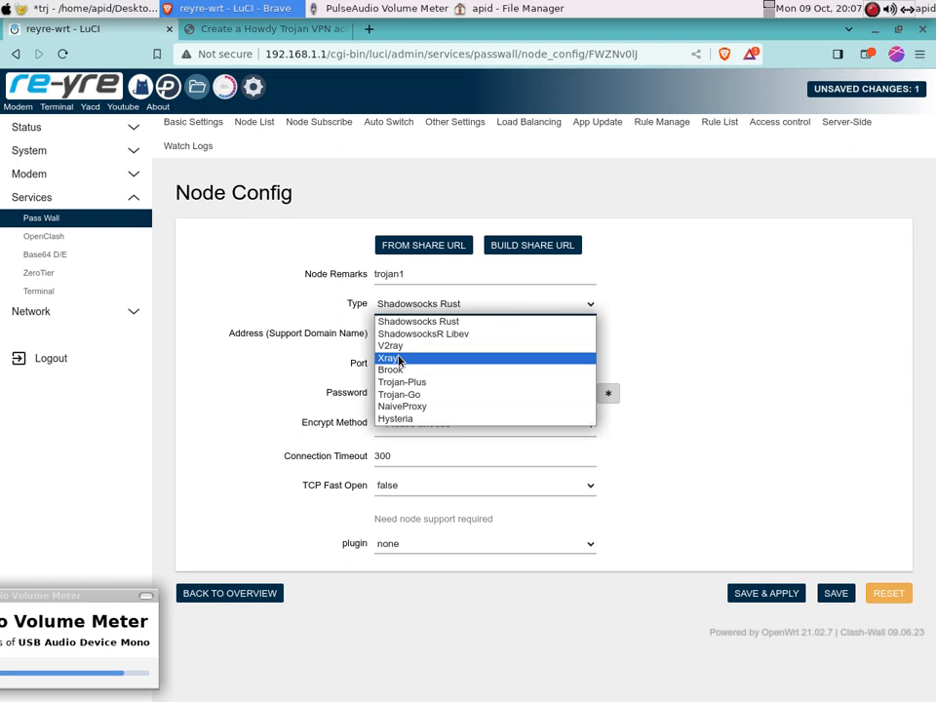
{"action": "left_click", "coordinate": [398, 359]}
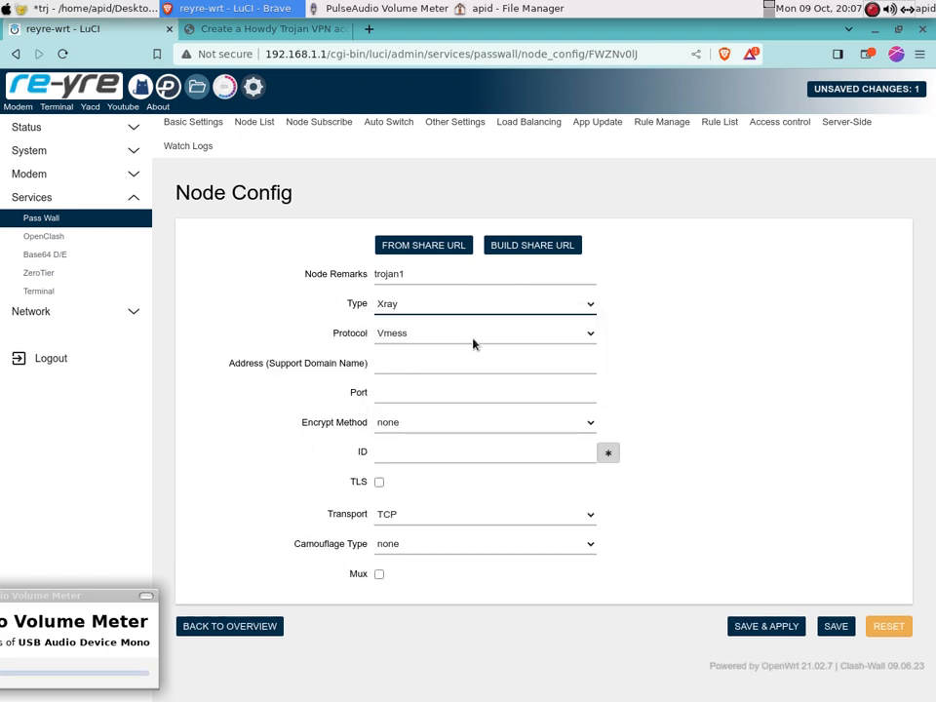
{"action": "left_click", "coordinate": [429, 333]}
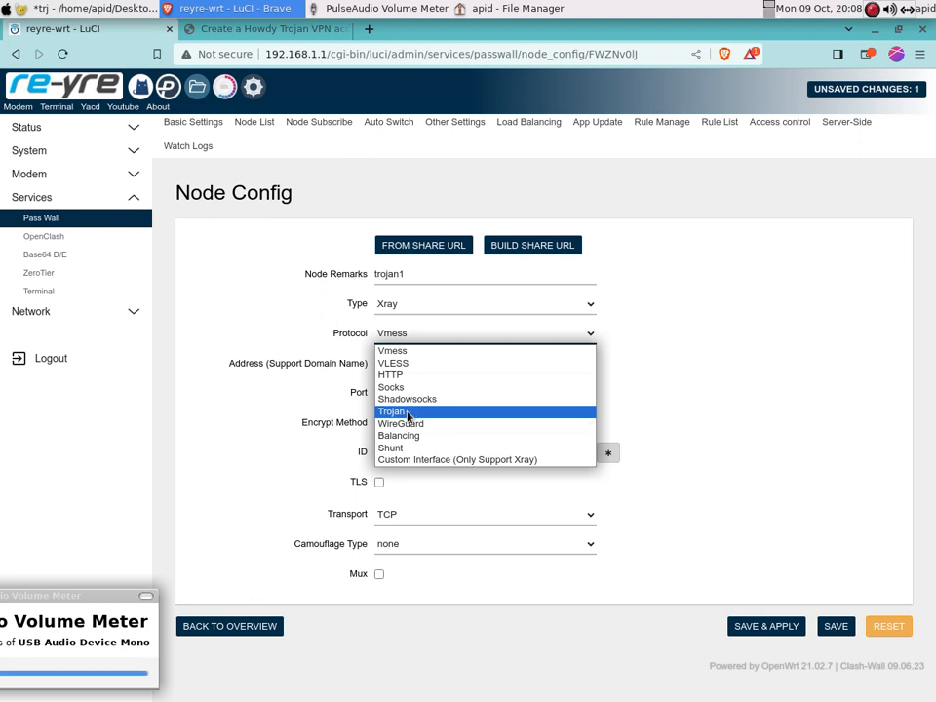
{"action": "key", "text": "Escape"}
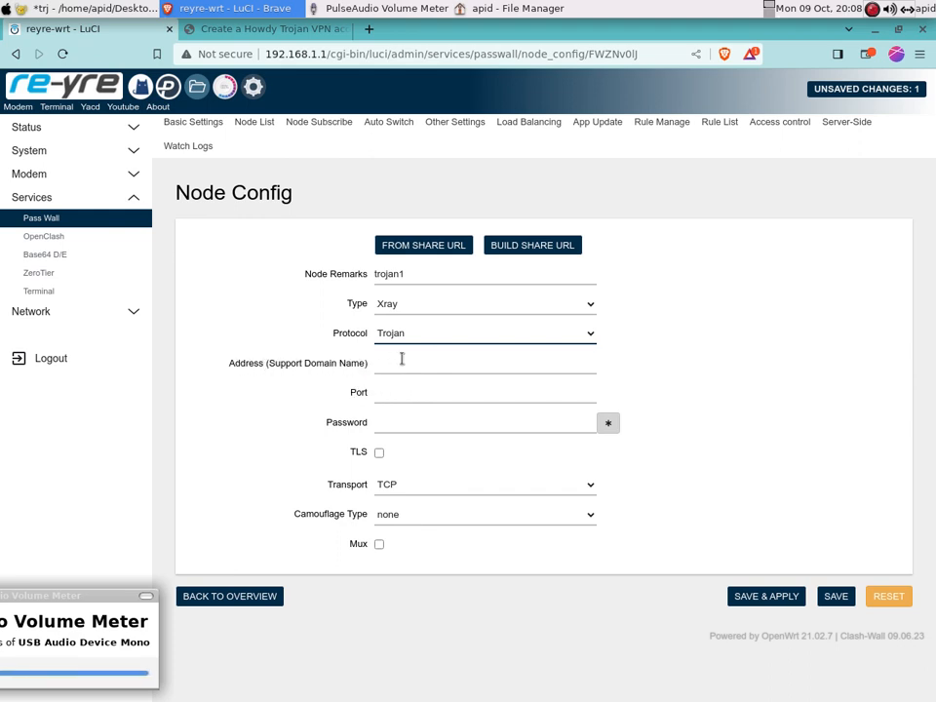
Select the host sg3-trojan.bonds.id in the Howdy Trojan link and look up the IP saved in Geany's trj file
{"action": "left_click", "coordinate": [261, 32]}
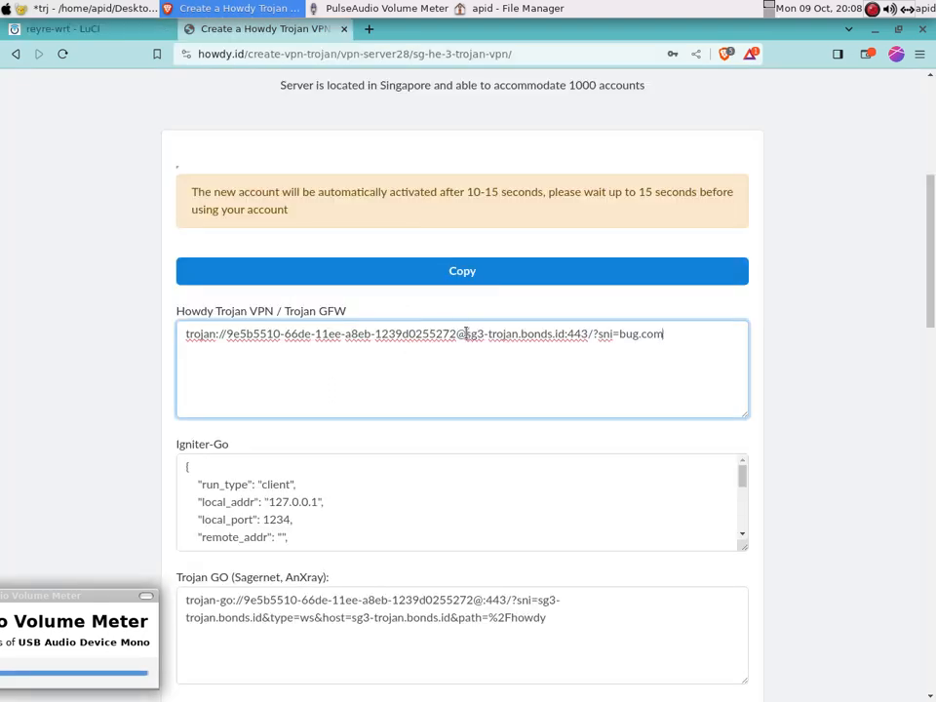
{"action": "left_click_drag", "start_coordinate": [466, 335], "coordinate": [564, 336]}
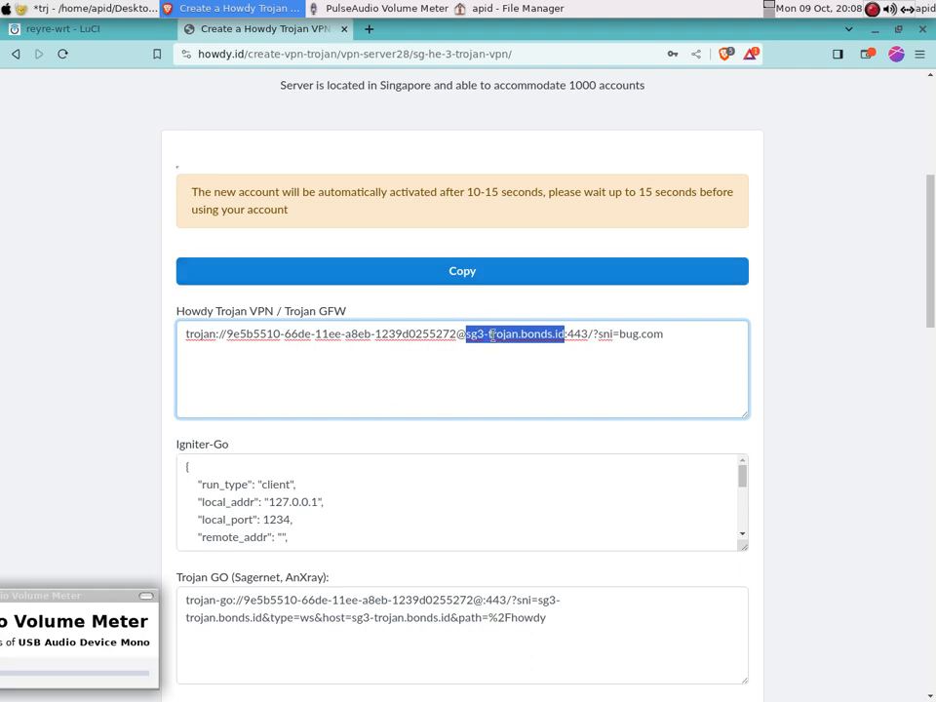
{"action": "left_click", "coordinate": [39, 8]}
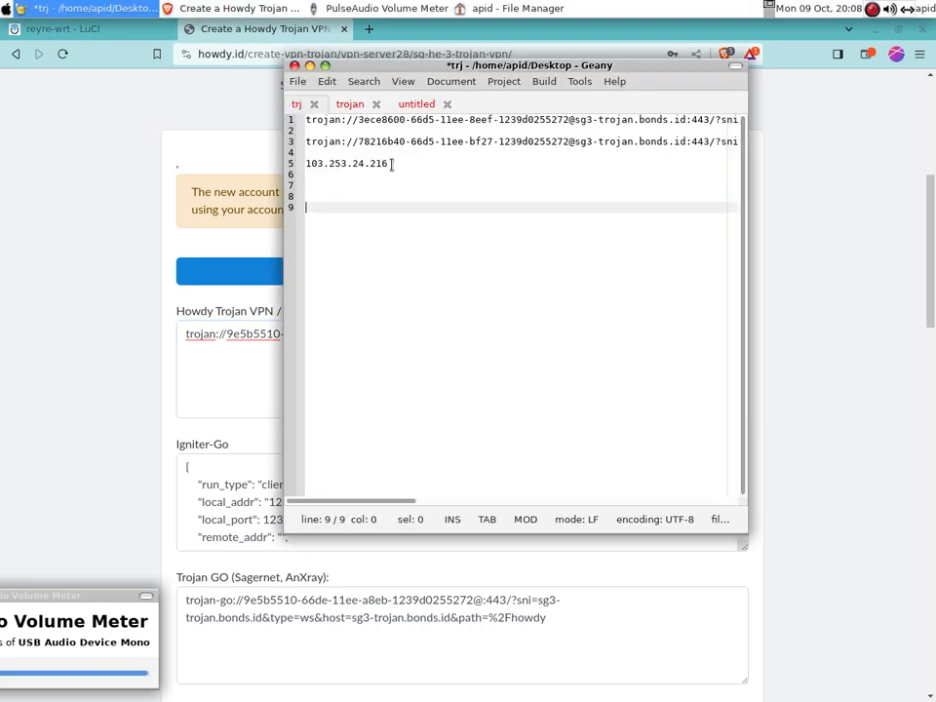
{"action": "left_click_drag", "start_coordinate": [391, 164], "coordinate": [306, 166]}
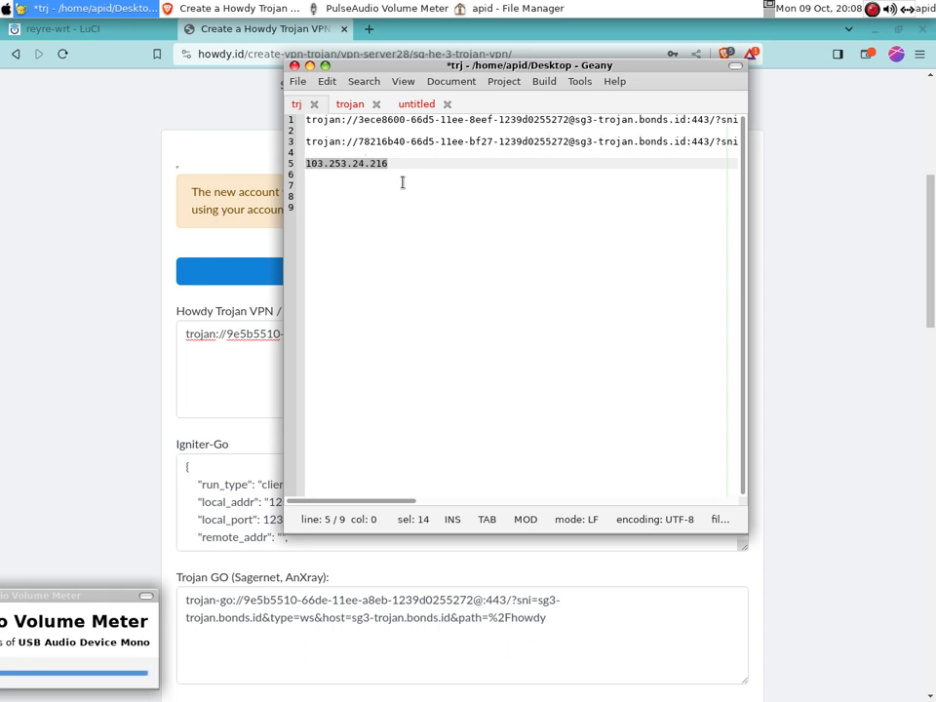
{"action": "right_click", "coordinate": [357, 165]}
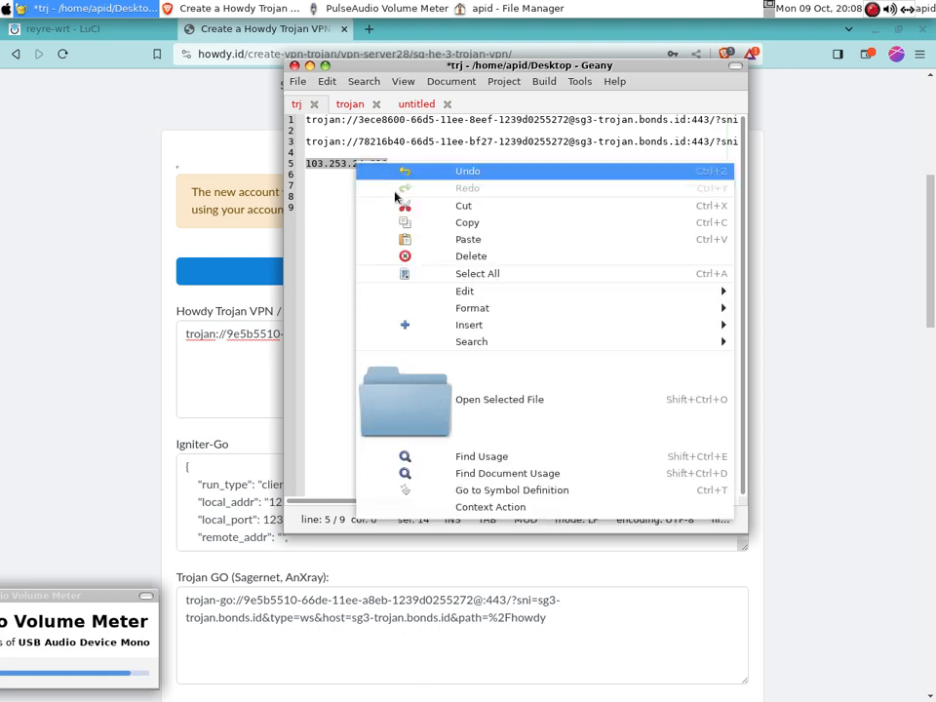
{"action": "left_click", "coordinate": [166, 114]}
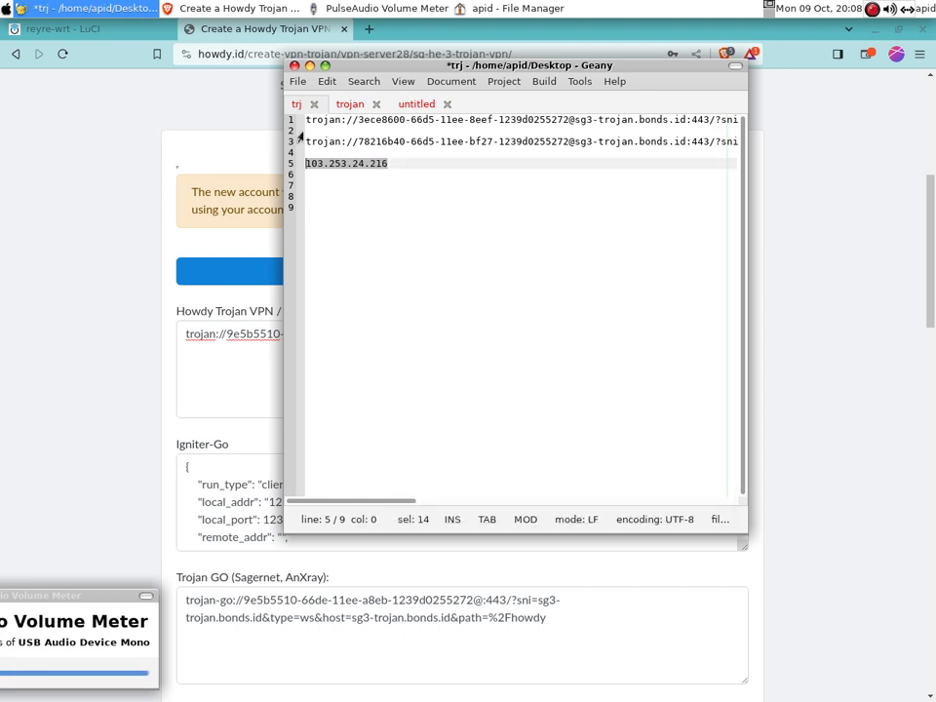
{"action": "left_click", "coordinate": [172, 125]}
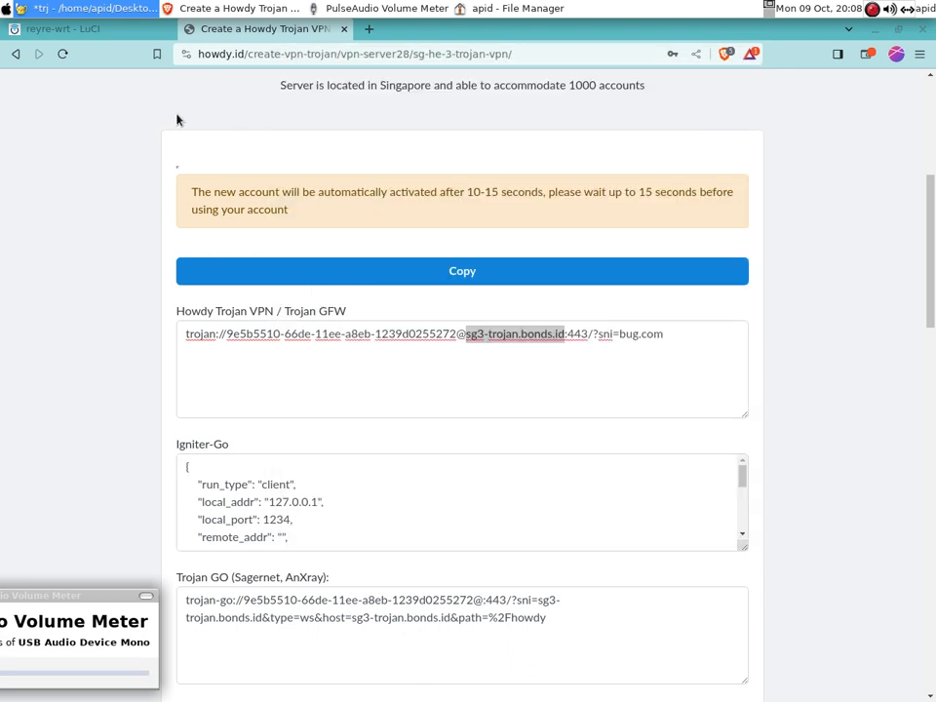
Search the web for "host to ip" in a new browser tab
{"action": "left_click", "coordinate": [368, 32]}
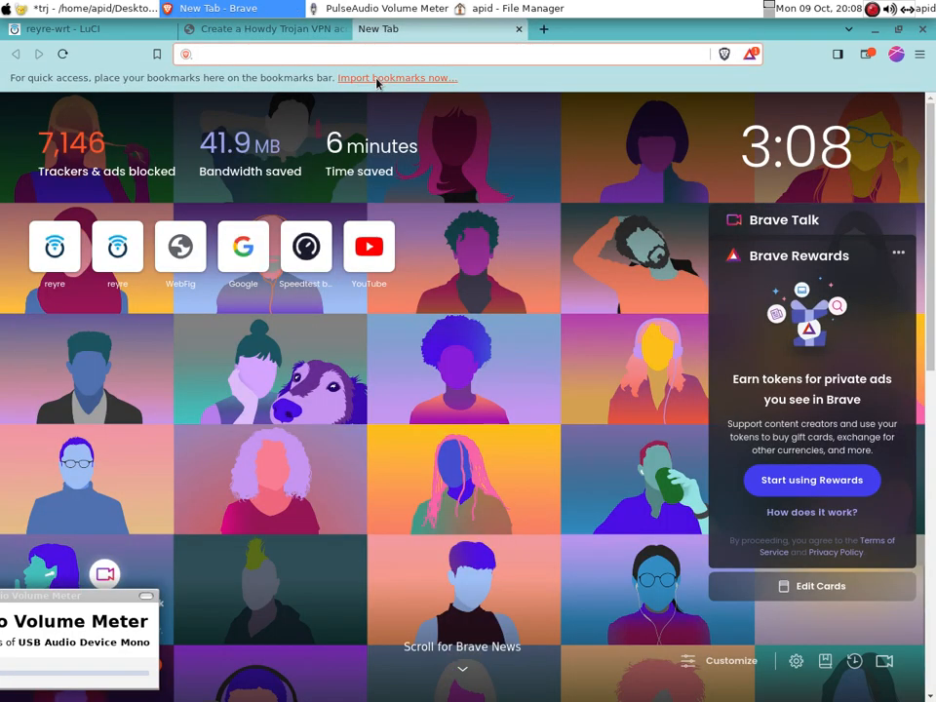
{"action": "type", "text": "h"}
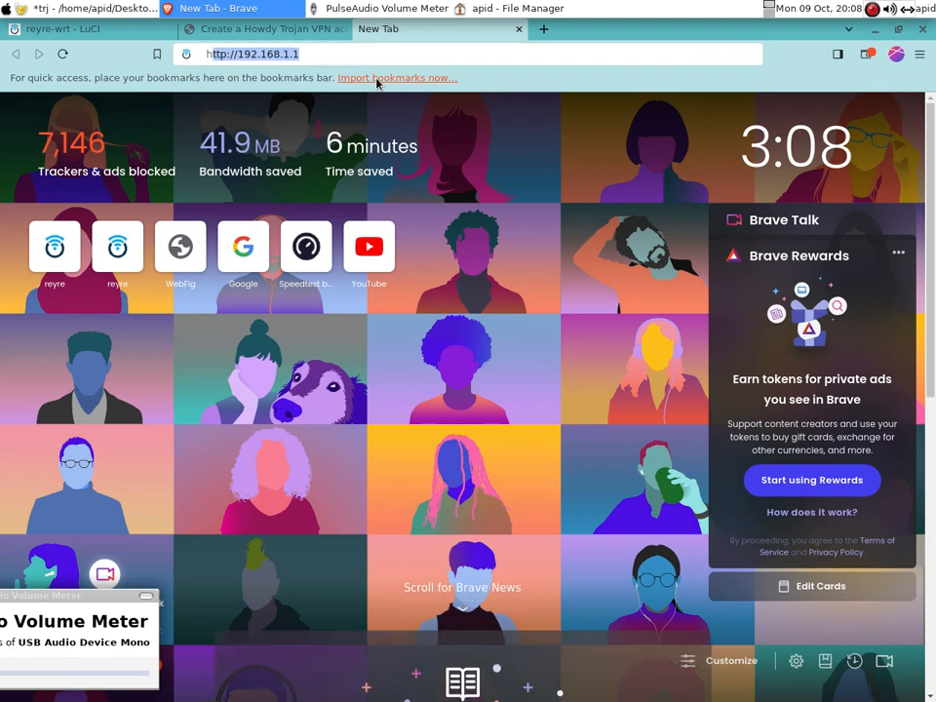
{"action": "type", "text": "ost t"}
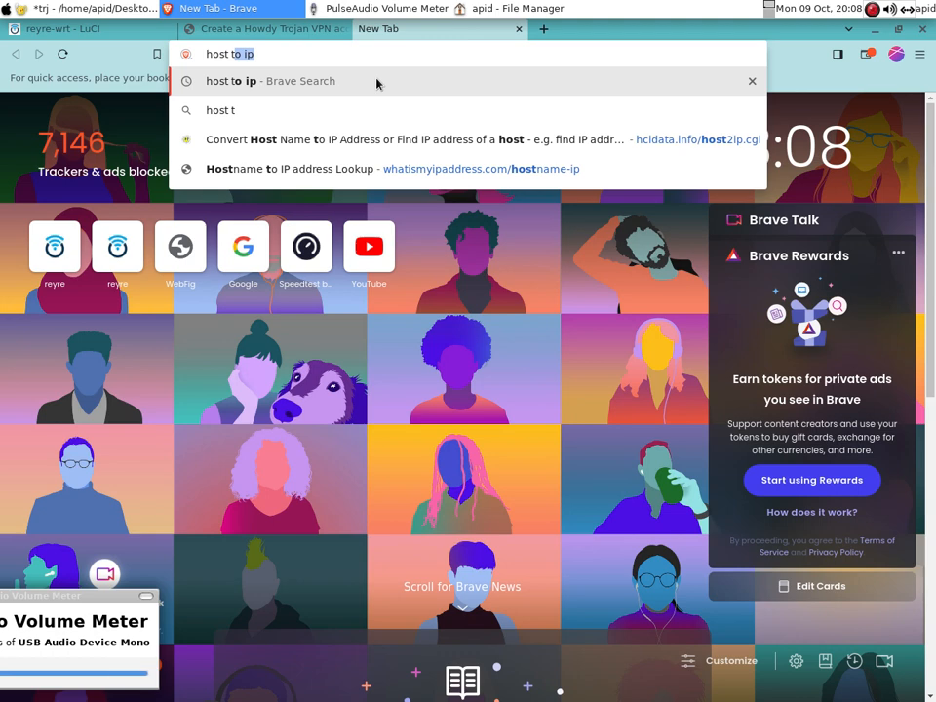
{"action": "left_click", "coordinate": [376, 82]}
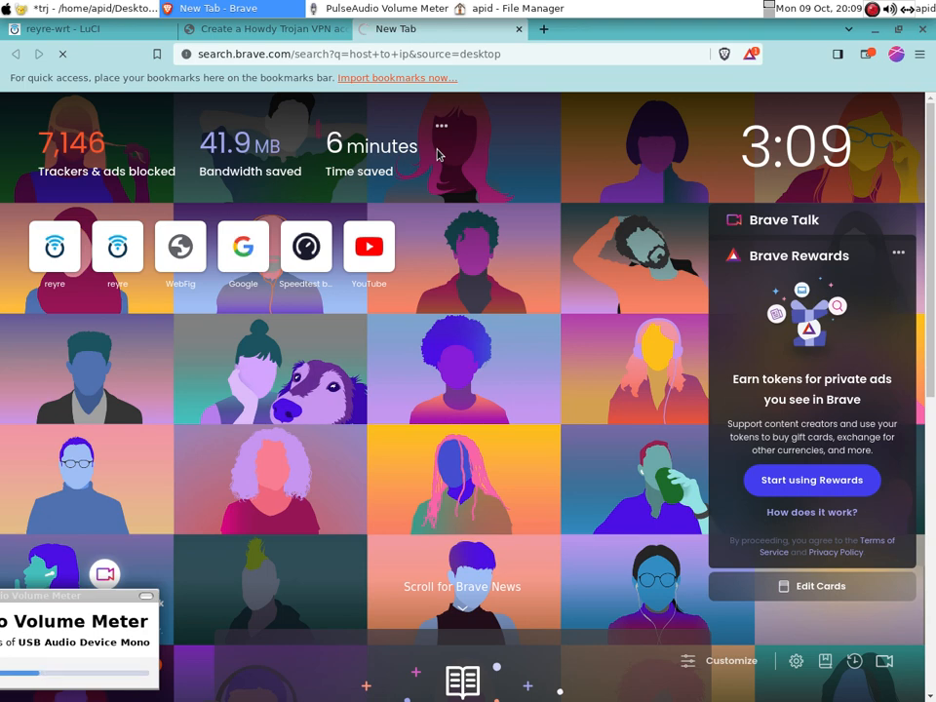
Connect the computer to the Wi-Fi network MASTER2 and disconnect the active Armbian ethernet connection
{"action": "left_click", "coordinate": [909, 11]}
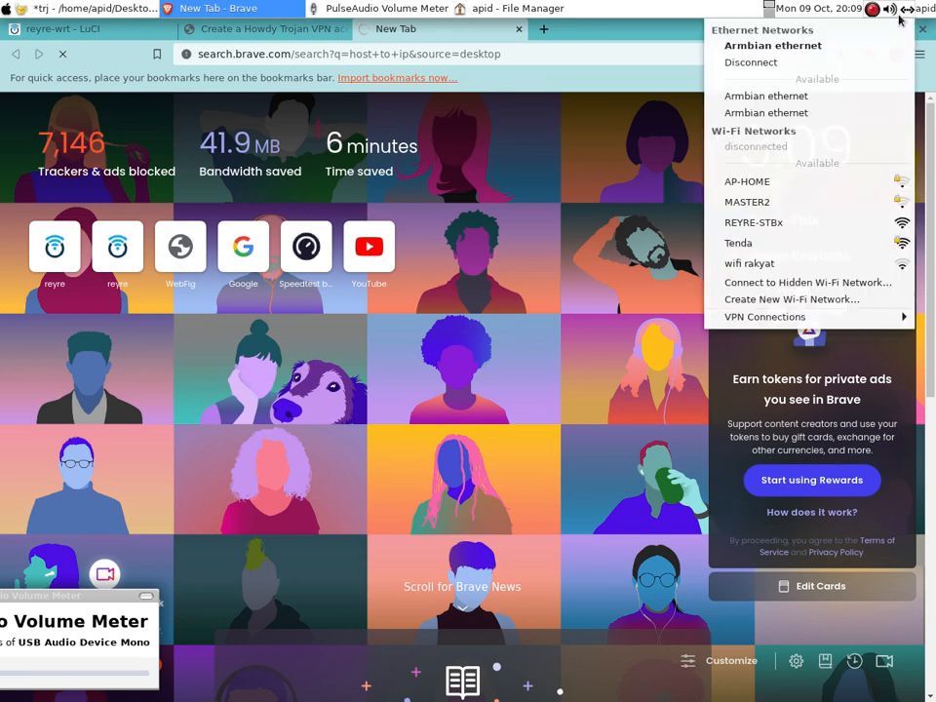
{"action": "left_click", "coordinate": [756, 202]}
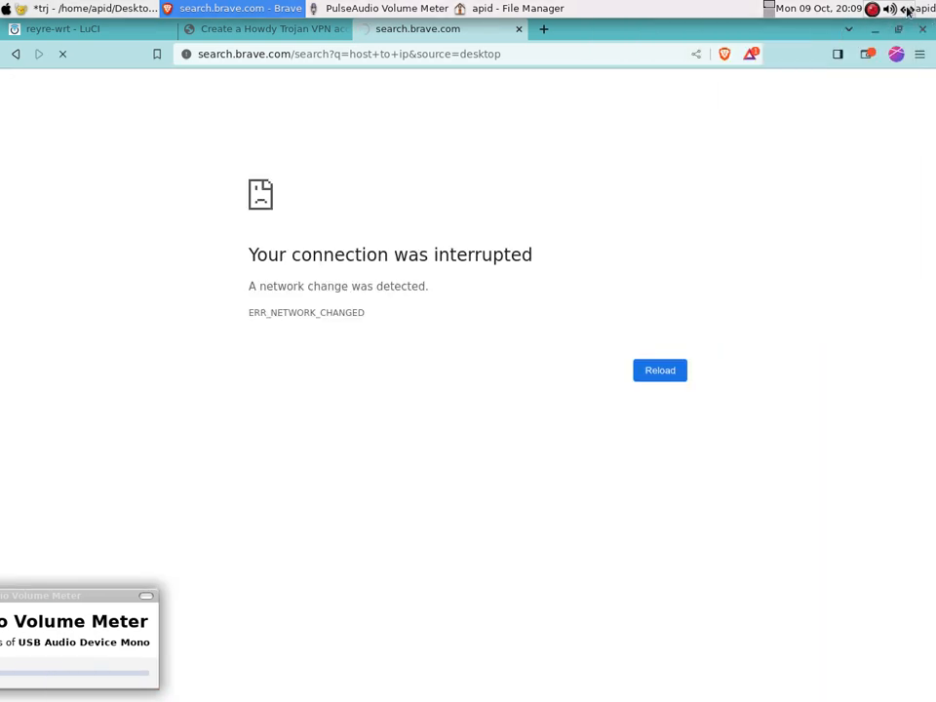
{"action": "left_click", "coordinate": [907, 10]}
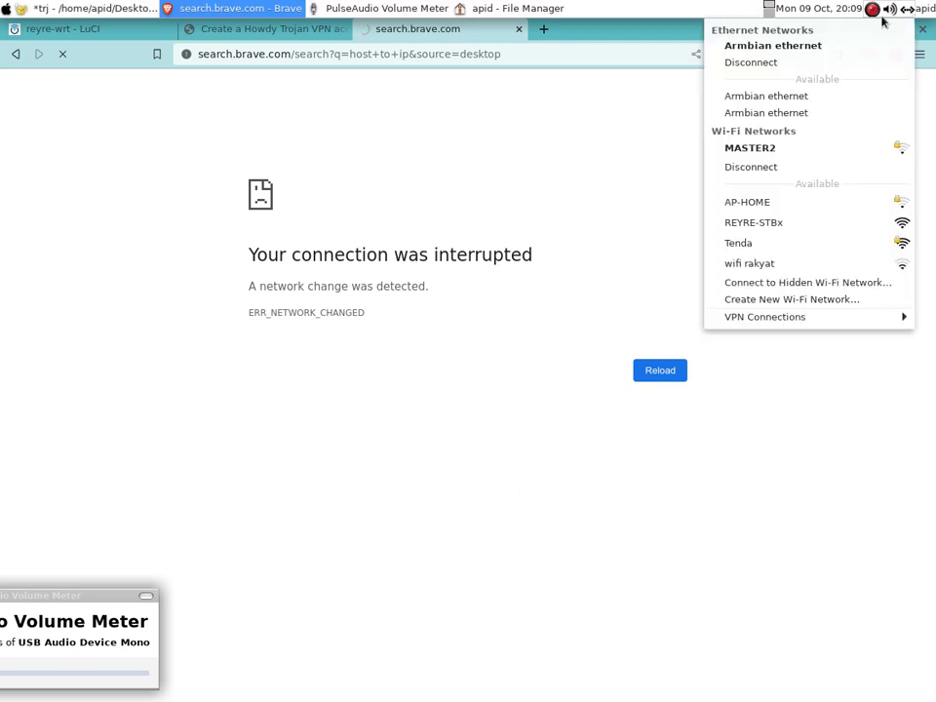
{"action": "left_click", "coordinate": [766, 64]}
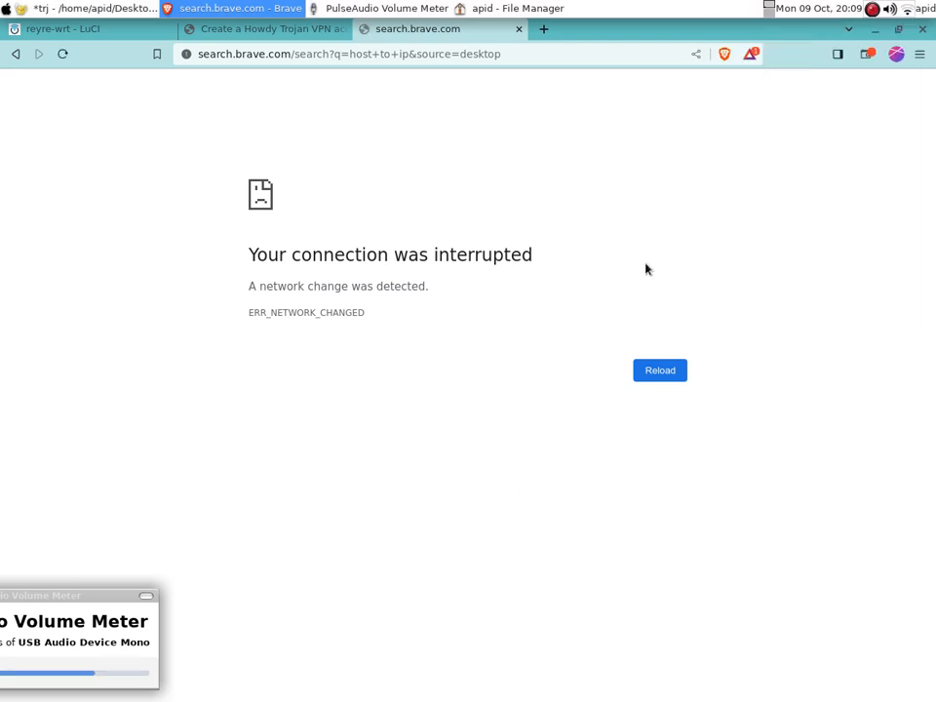
Reload the "host to ip" search and open the Hostname to IP address Lookup result from whatismyipaddress.com
{"action": "left_click", "coordinate": [660, 370]}
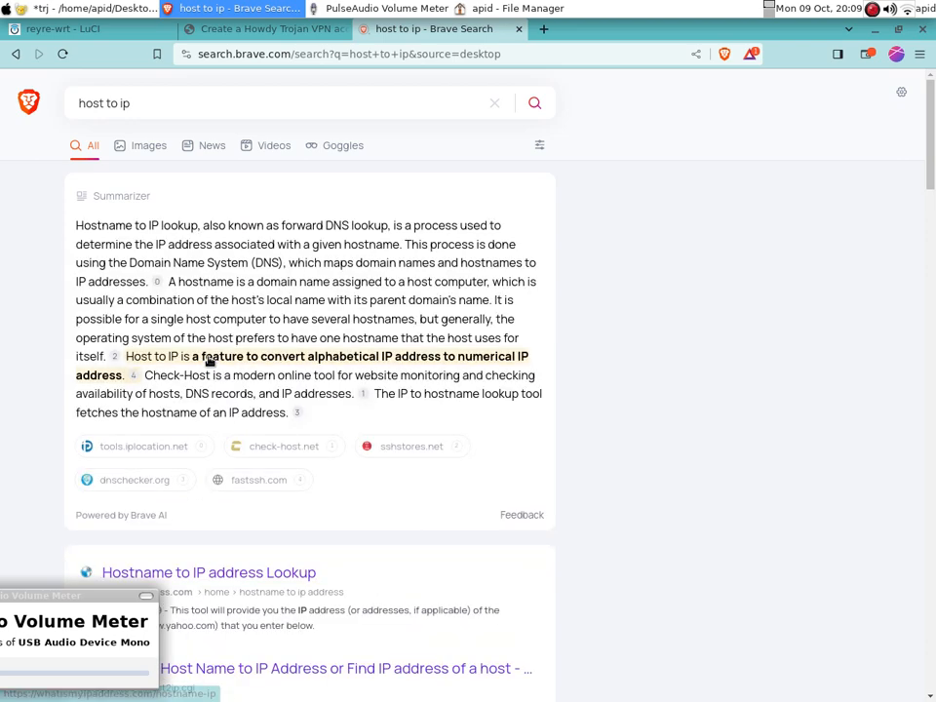
{"action": "scroll", "coordinate": [310, 331], "scroll_direction": "down", "scroll_amount": 4}
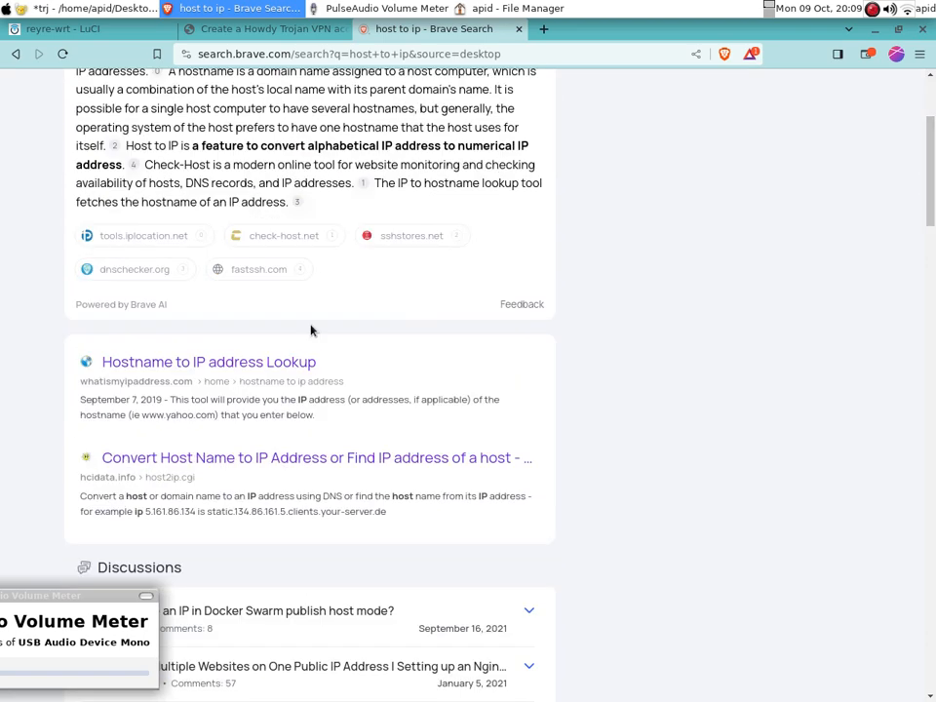
{"action": "left_click", "coordinate": [174, 362]}
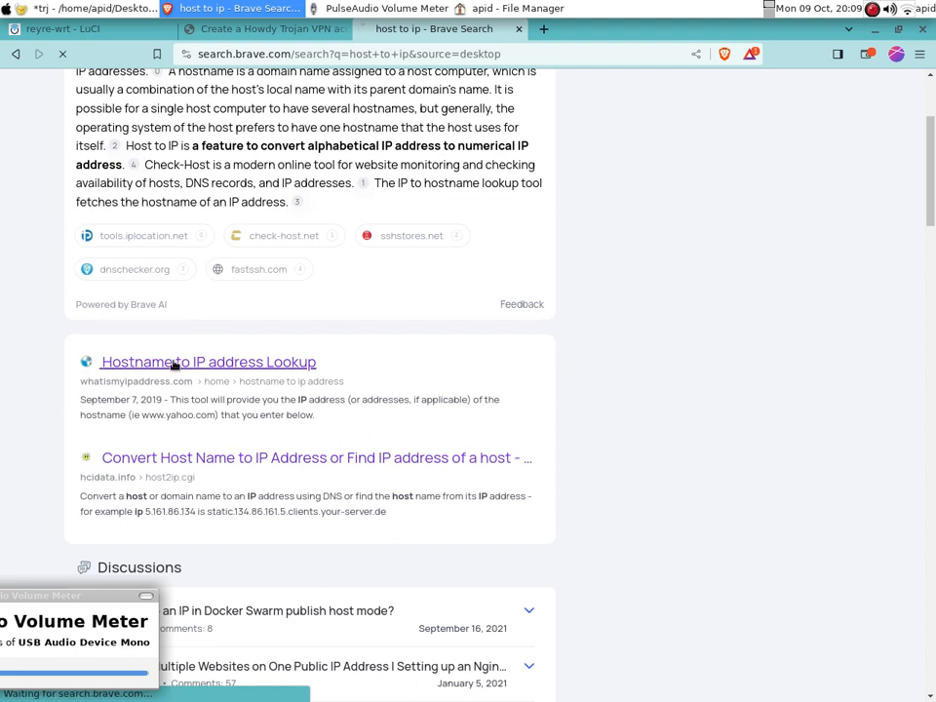
Copy the host sg3-trojan.bonds.id from the Howdy Trojan VPN / Trojan GFW link
{"action": "left_click", "coordinate": [263, 30]}
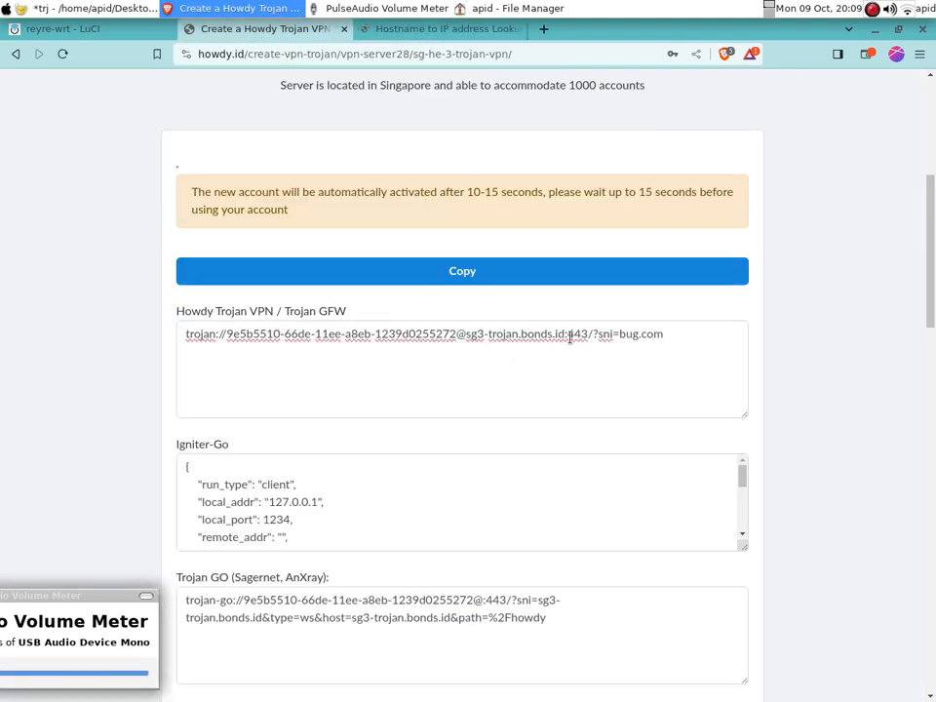
{"action": "left_click_drag", "start_coordinate": [564, 334], "coordinate": [465, 334]}
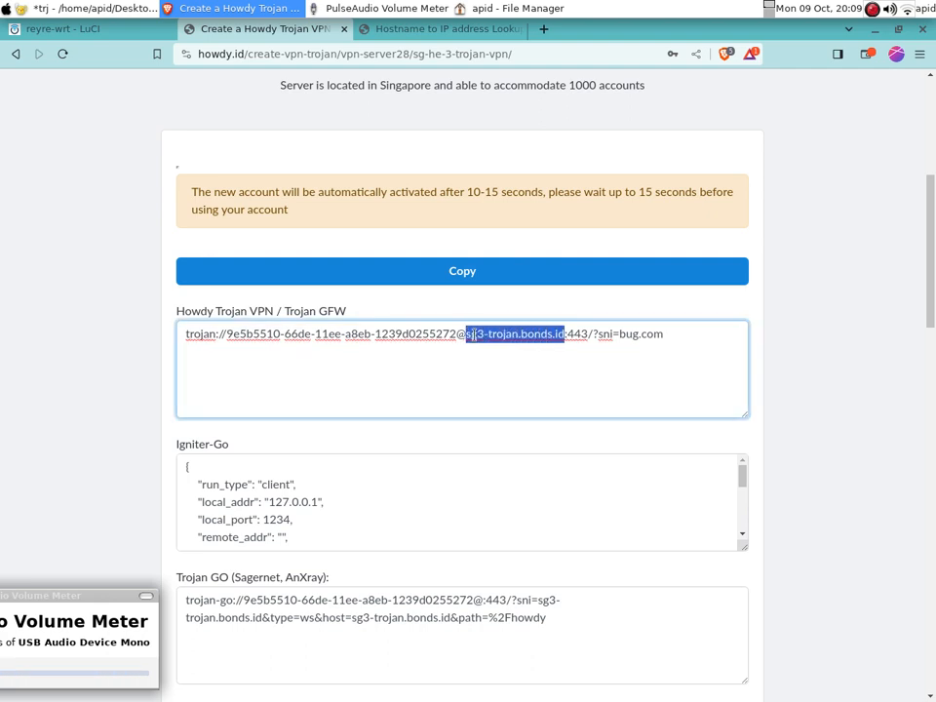
{"action": "right_click", "coordinate": [483, 331]}
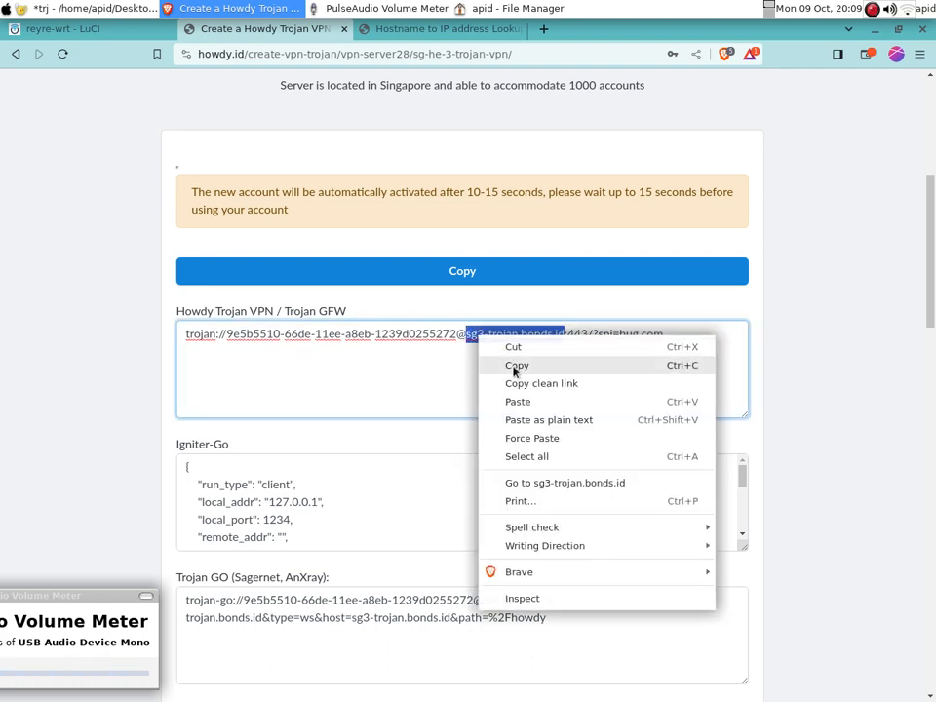
{"action": "left_click", "coordinate": [514, 364]}
Look up the IP address of sg3-trojan.bonds.id with the Hostname to IP Address tool
{"action": "left_click", "coordinate": [386, 29]}
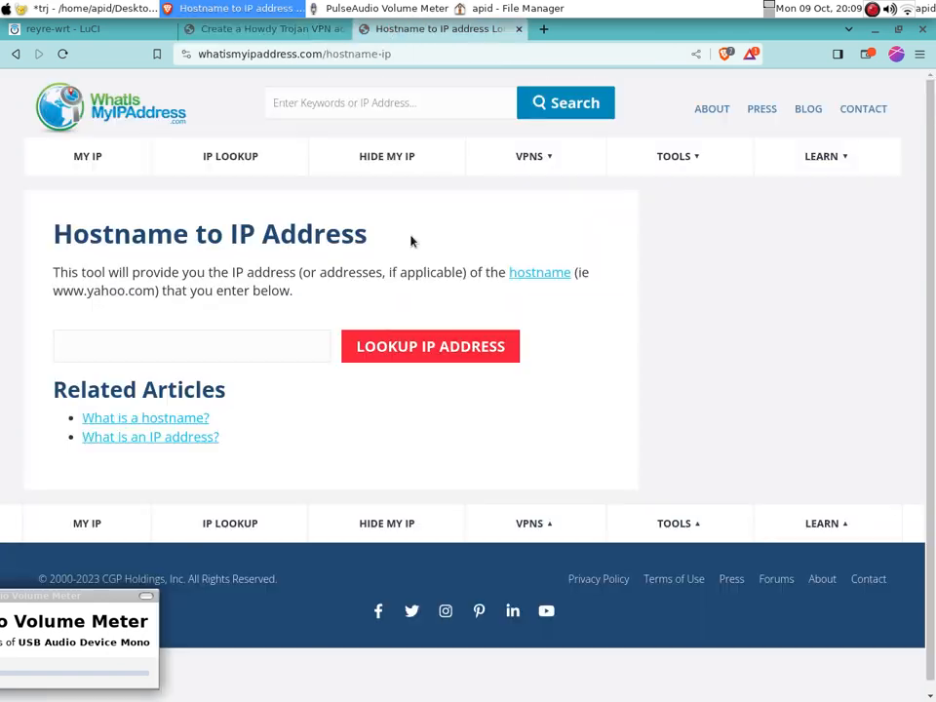
{"action": "left_click", "coordinate": [215, 342]}
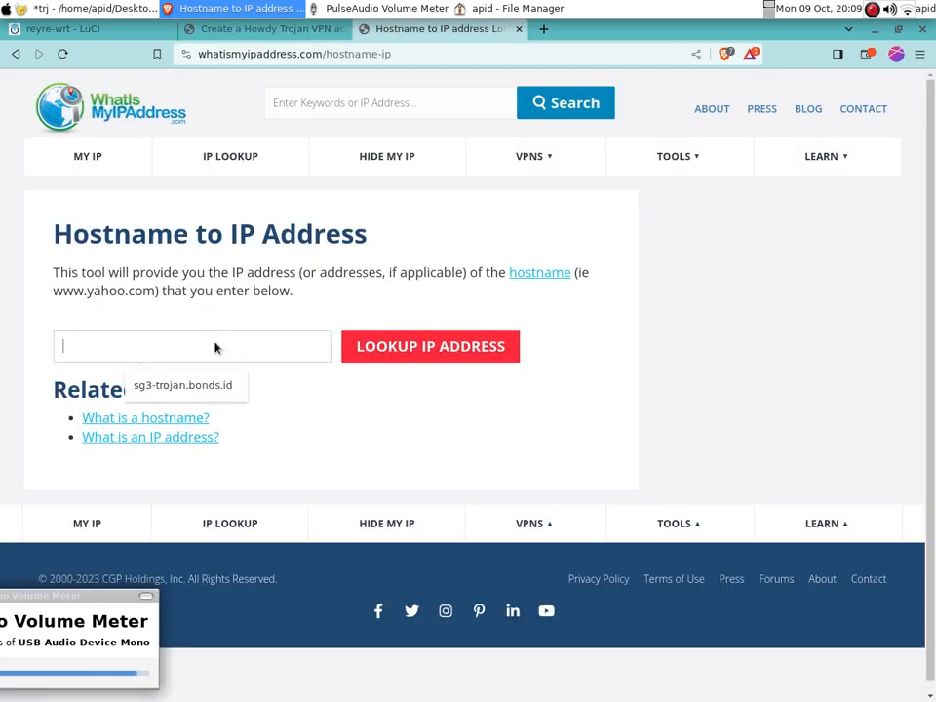
{"action": "right_click", "coordinate": [215, 348]}
{"action": "key", "text": "Escape"}
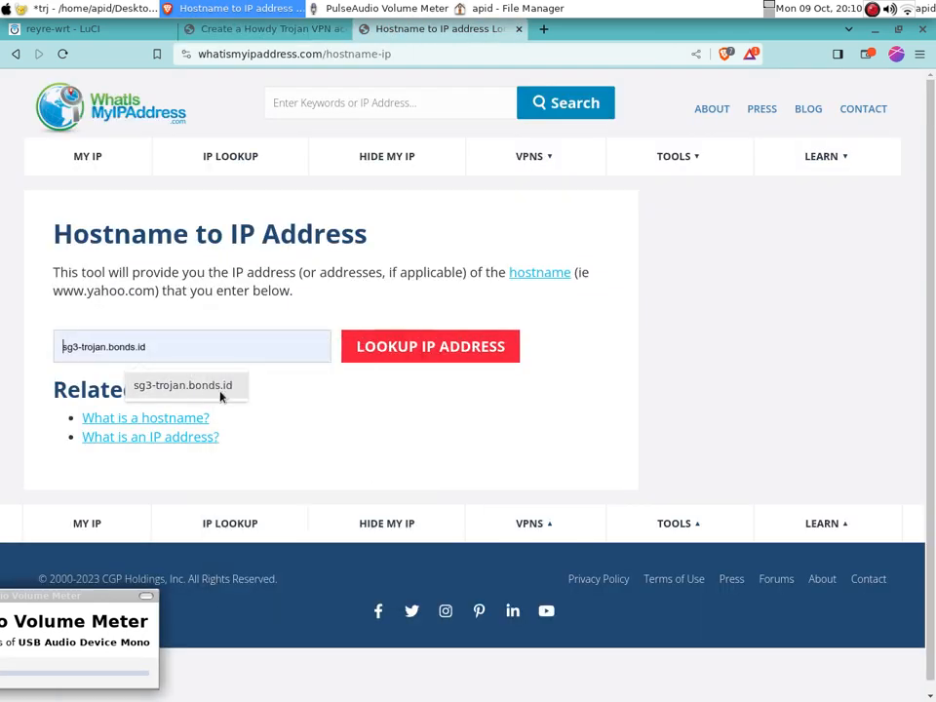
{"action": "right_click", "coordinate": [181, 348]}
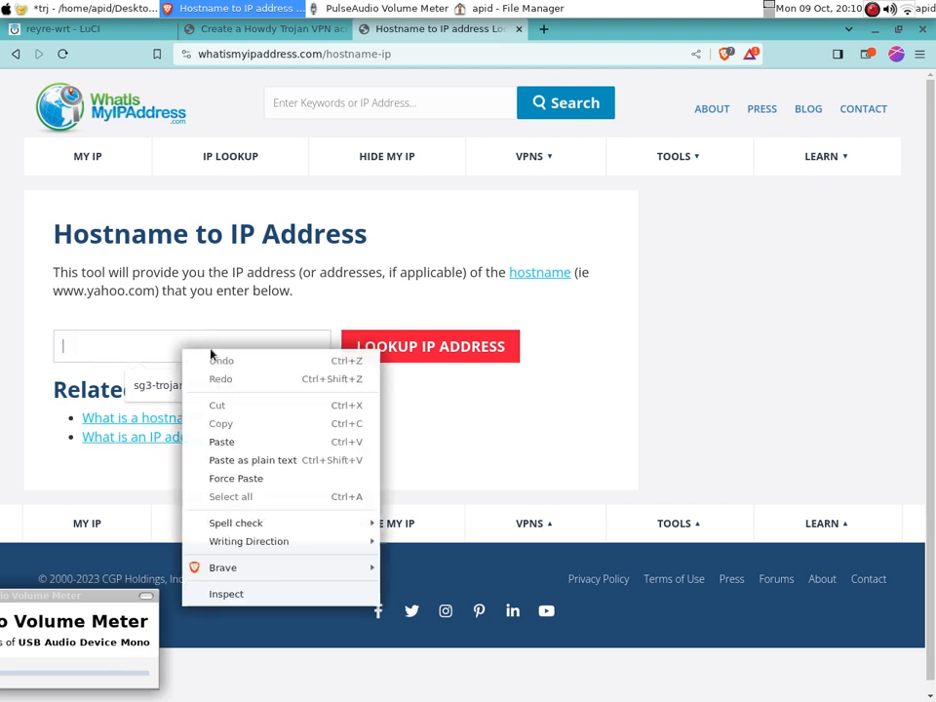
{"action": "left_click", "coordinate": [280, 444]}
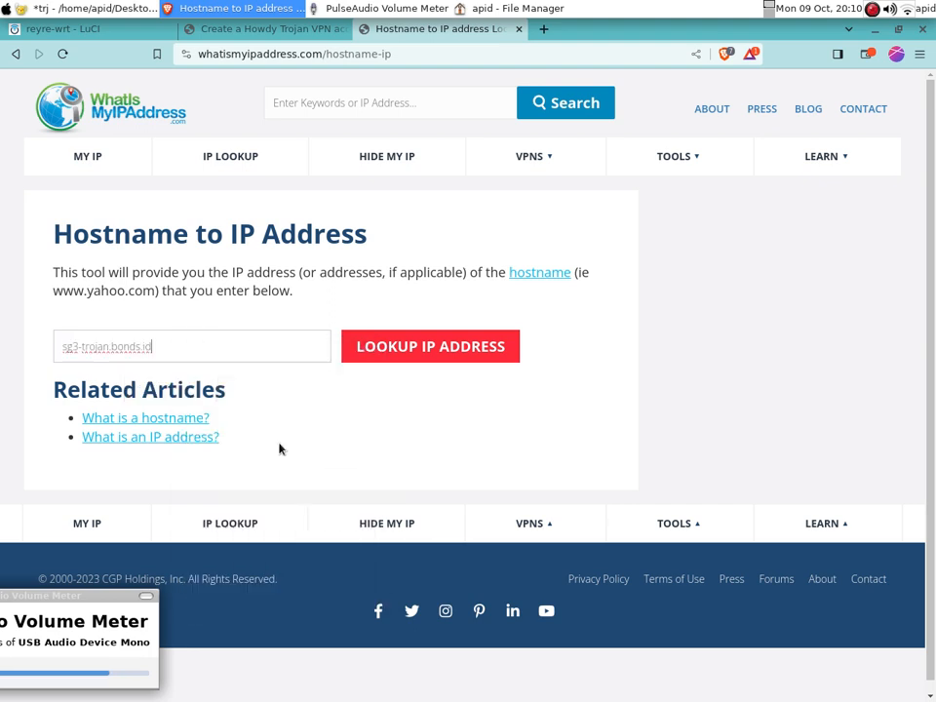
{"action": "left_click", "coordinate": [410, 349]}
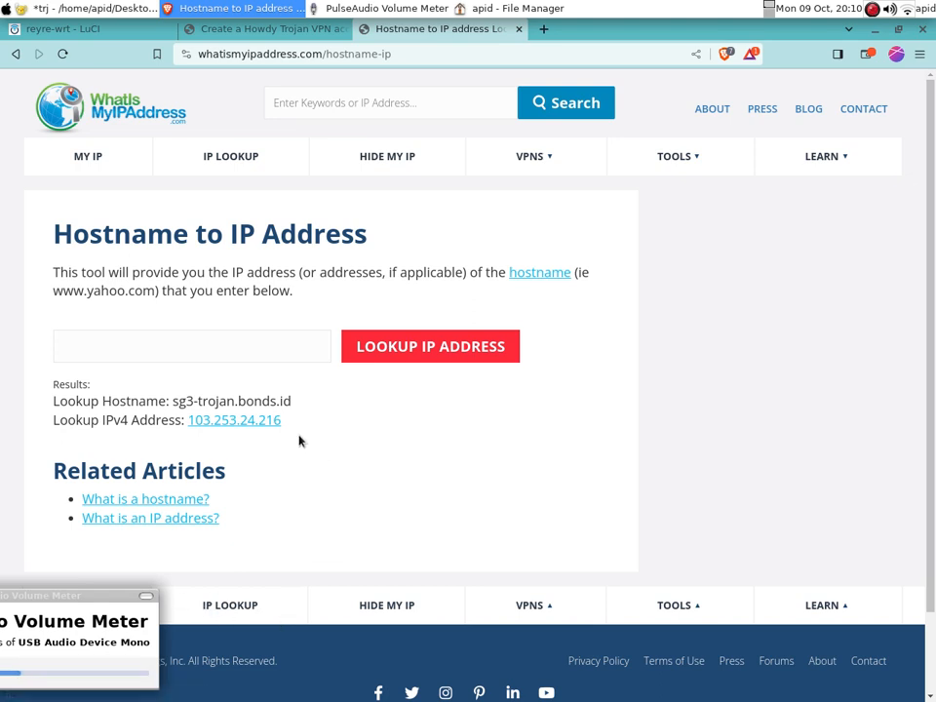
Copy the IPv4 address from the hostname lookup results
{"action": "left_click_drag", "start_coordinate": [287, 421], "coordinate": [189, 429]}
{"action": "key", "text": "ctrl+c"}
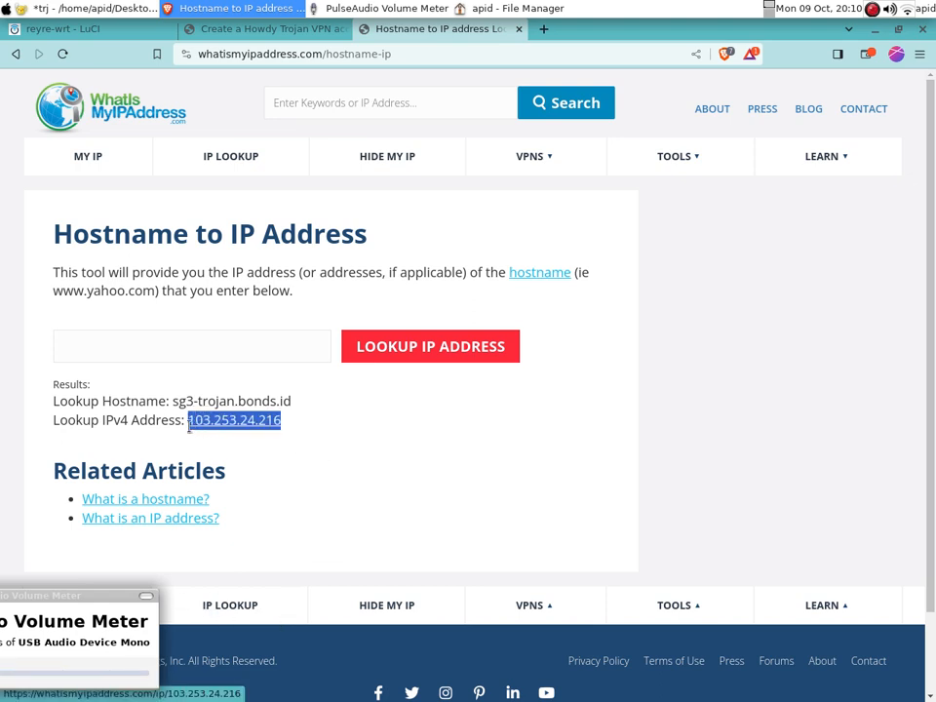
{"action": "right_click", "coordinate": [203, 429]}
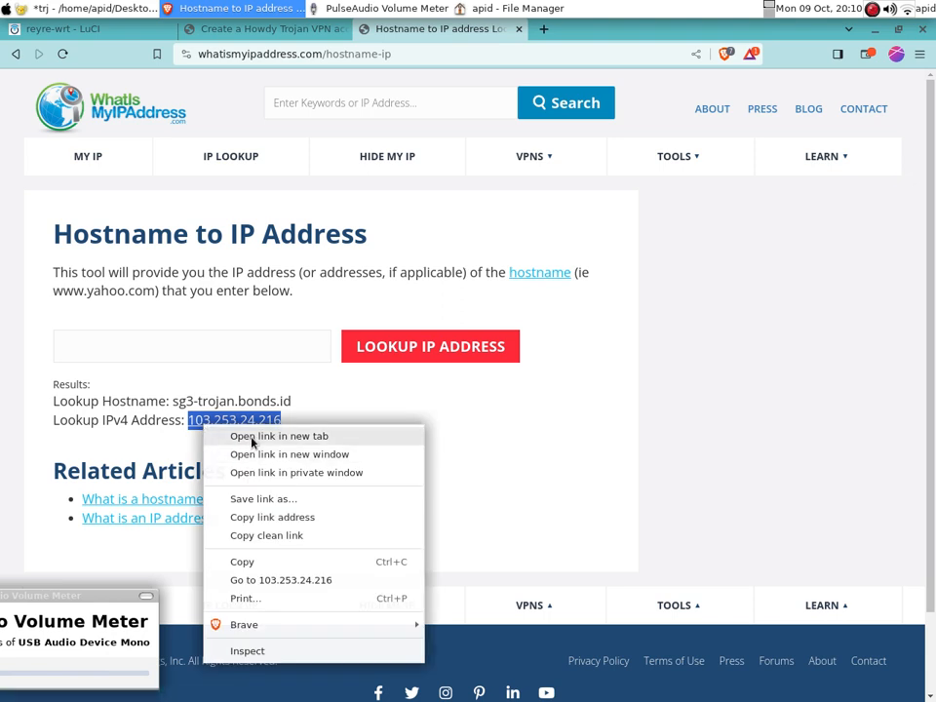
{"action": "left_click", "coordinate": [263, 561]}
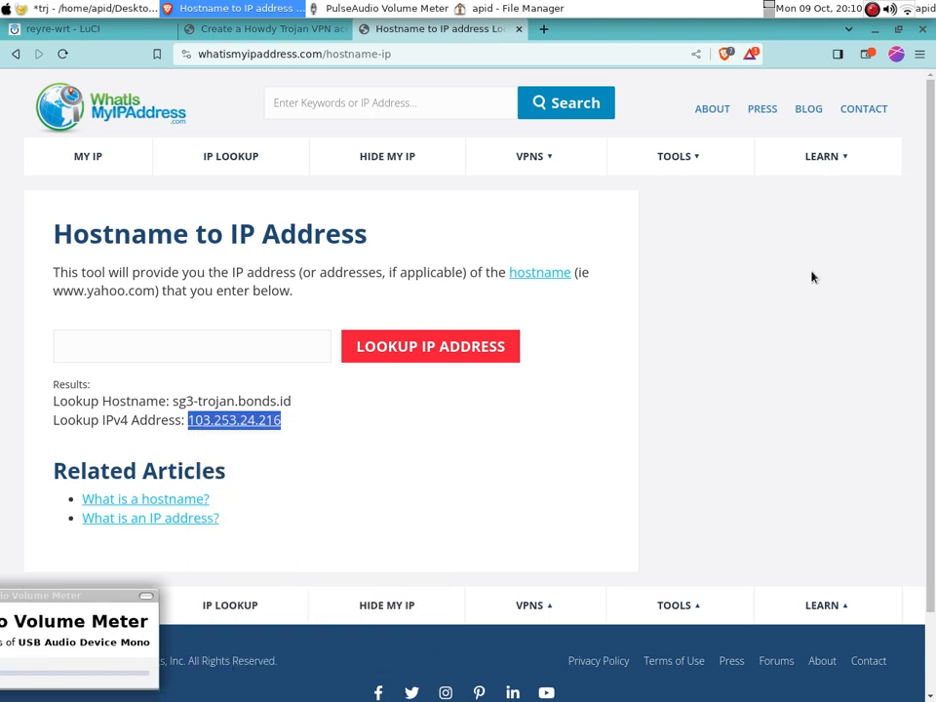
Disconnect the Wi-Fi network MASTER2 and reconnect through the first available Armbian ethernet connection
{"action": "left_click", "coordinate": [908, 11]}
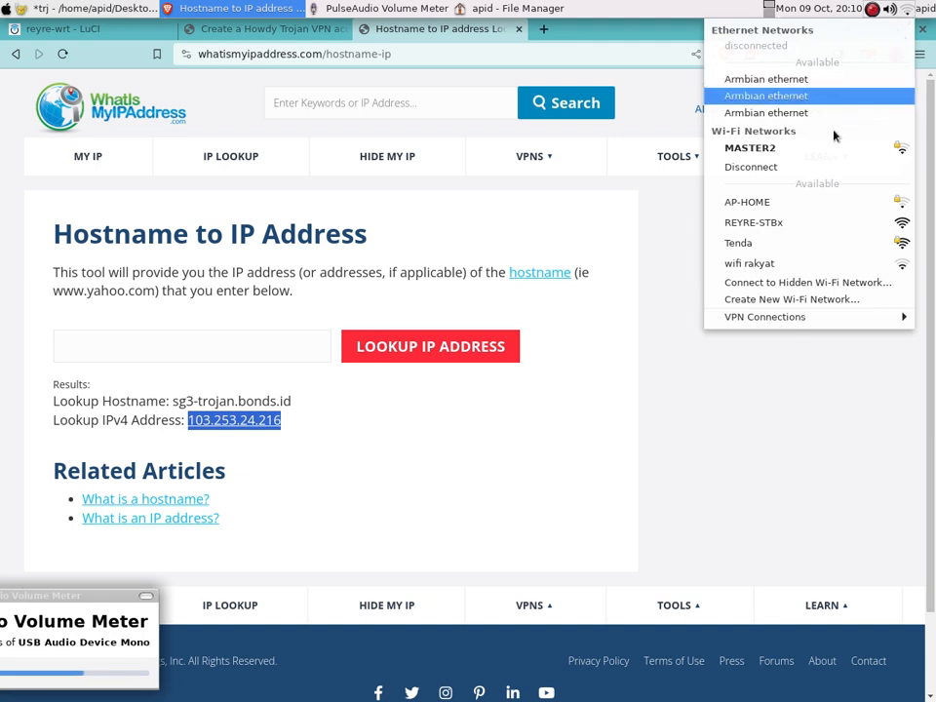
{"action": "left_click", "coordinate": [743, 167]}
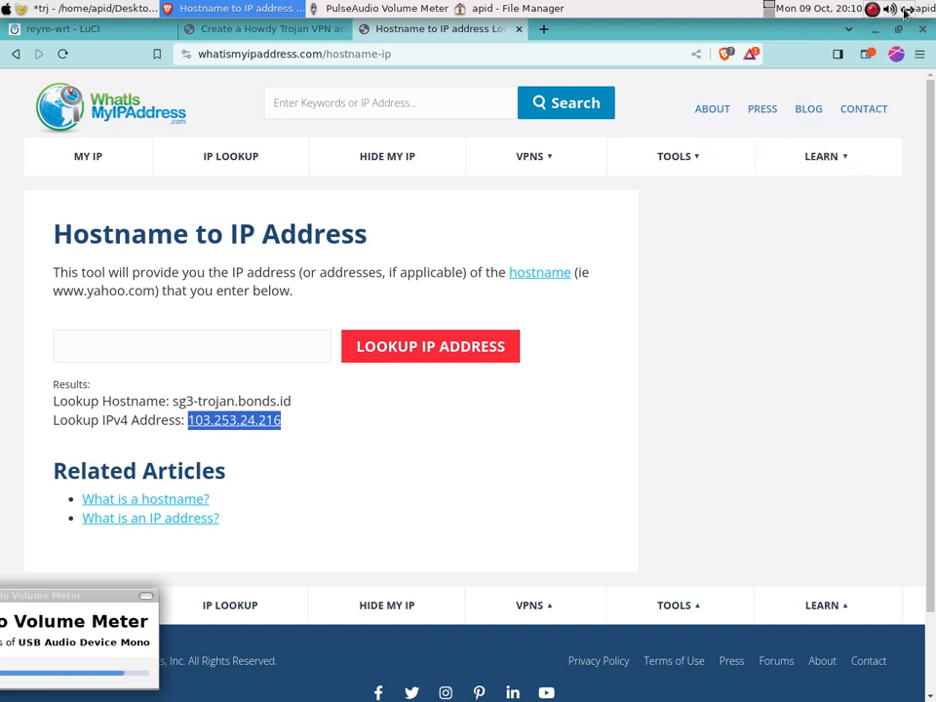
{"action": "left_click", "coordinate": [907, 9]}
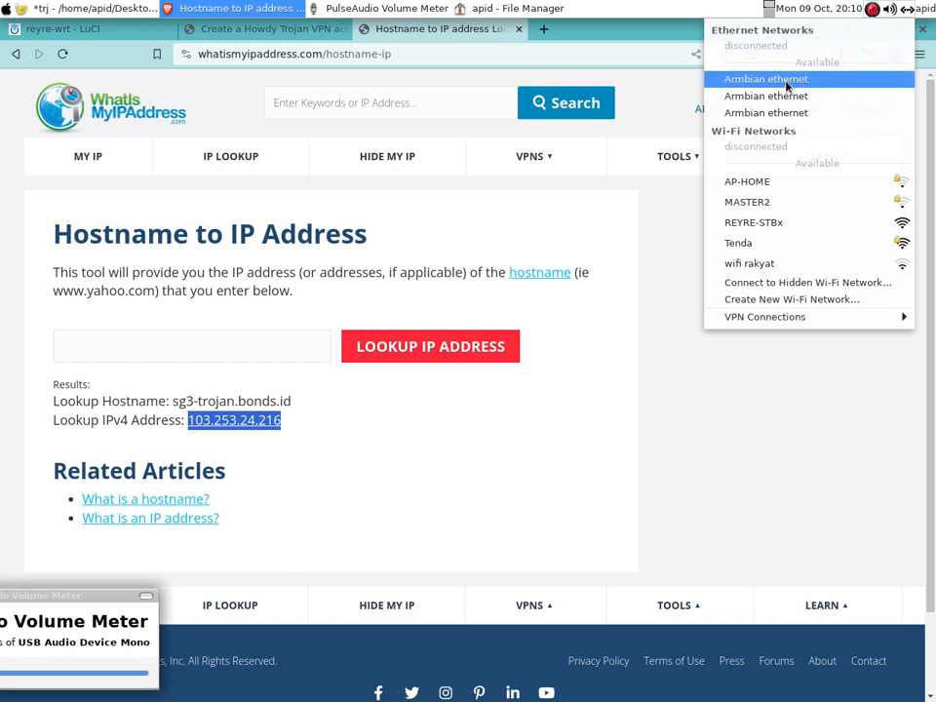
{"action": "left_click", "coordinate": [783, 78]}
{"action": "mouse_move", "coordinate": [818, 186]}
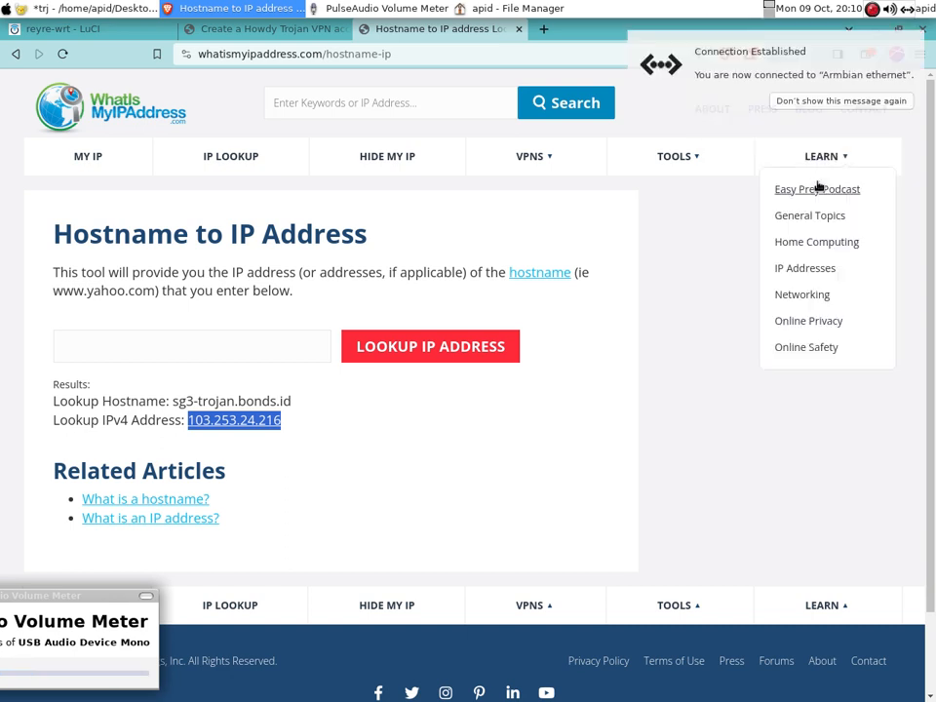
{"action": "left_click", "coordinate": [632, 311]}
Switch to Geany and paste the IP 103.253.24.216 on line 7 of the trj file
{"action": "left_click", "coordinate": [250, 32]}
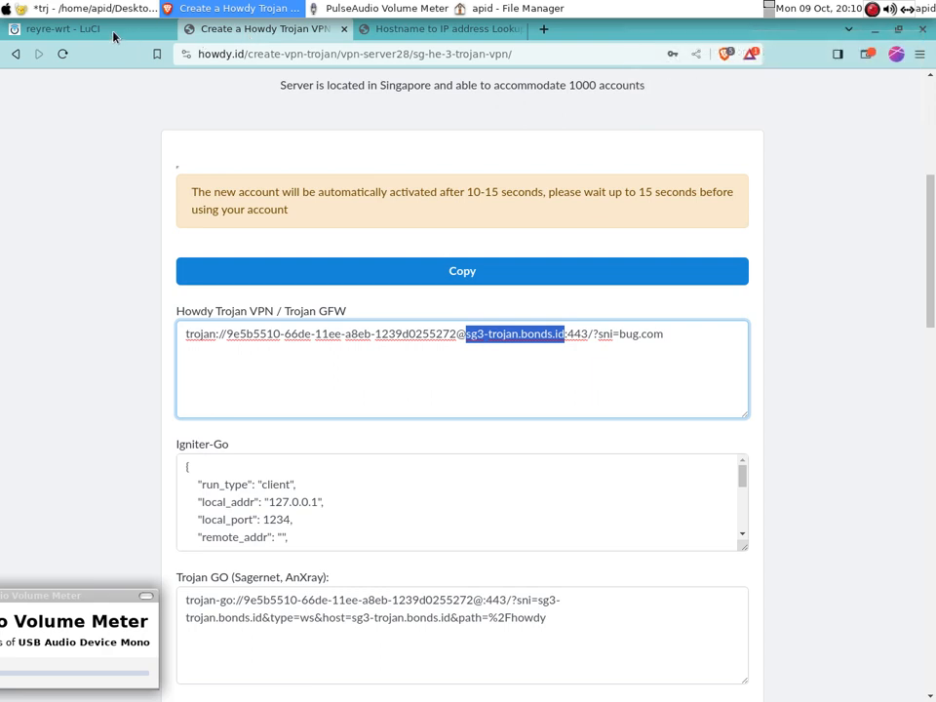
{"action": "left_click", "coordinate": [61, 7]}
{"action": "left_click", "coordinate": [390, 188]}
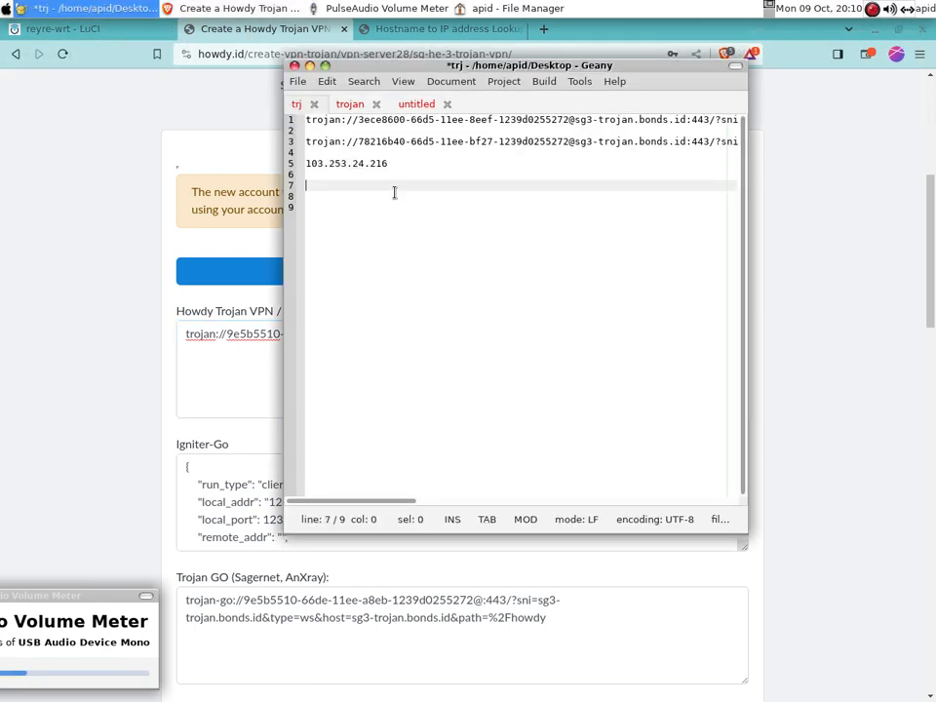
{"action": "right_click", "coordinate": [358, 185]}
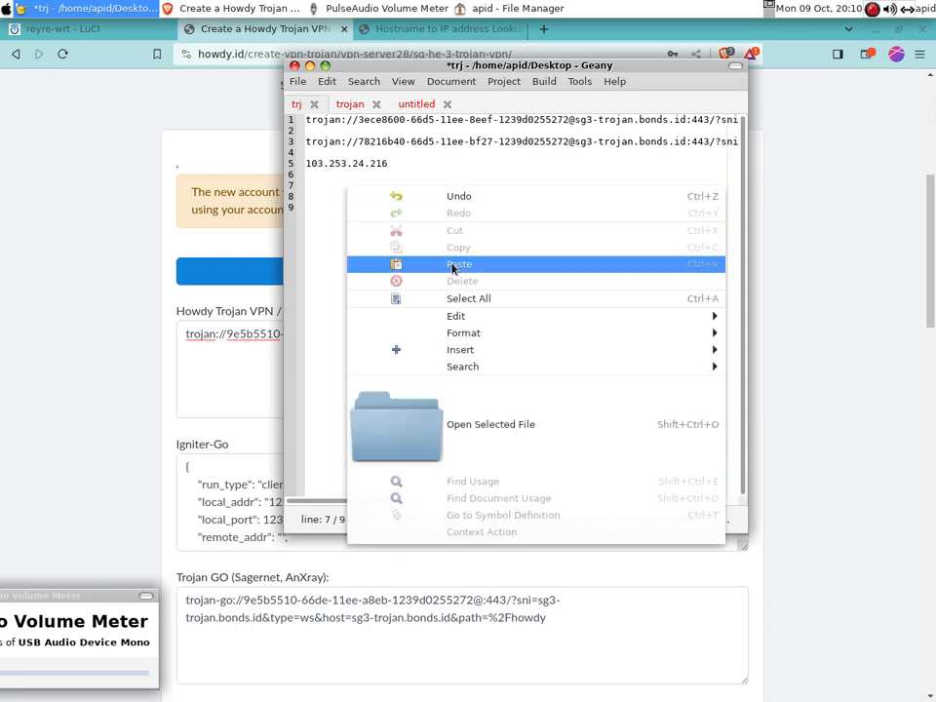
{"action": "left_click", "coordinate": [391, 263]}
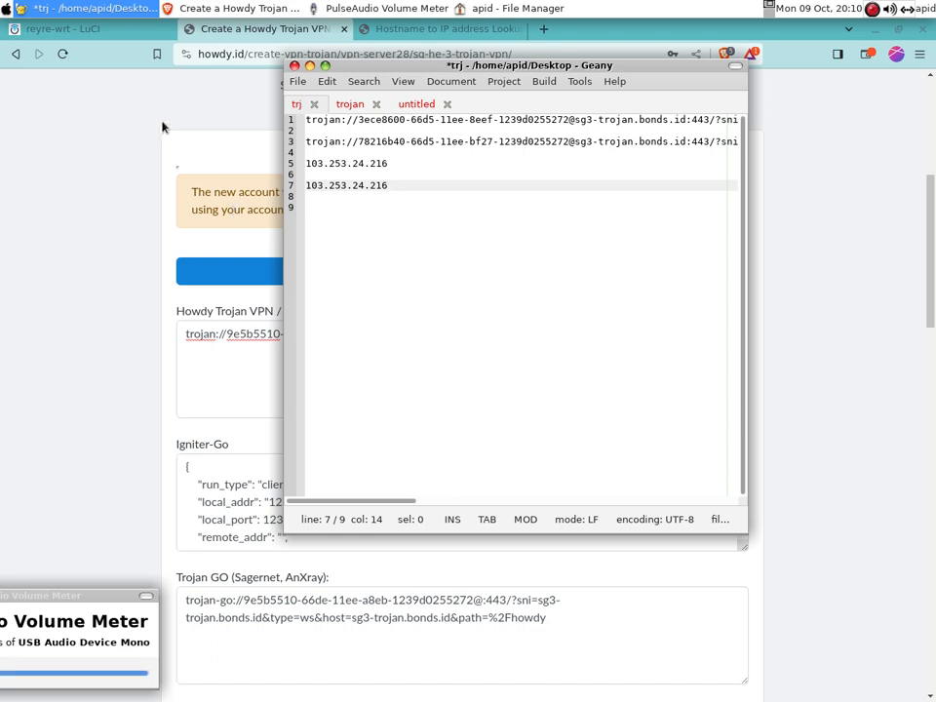
{"action": "left_click", "coordinate": [107, 152]}
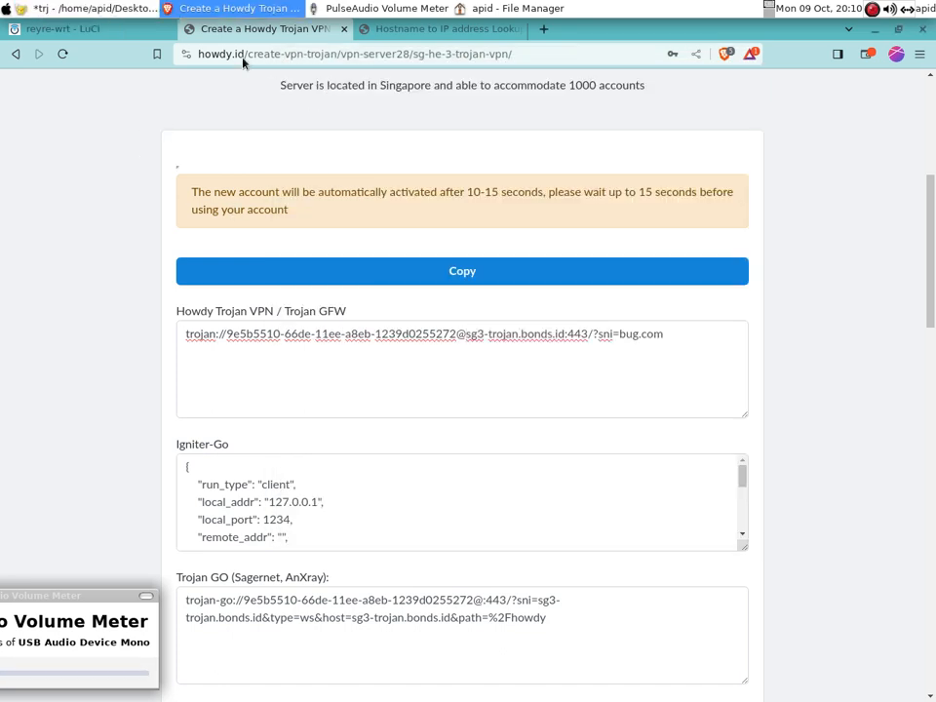
In the trojan1 node configuration, set the address to 103.253.24.216 and the port to 443
{"action": "left_click", "coordinate": [86, 29]}
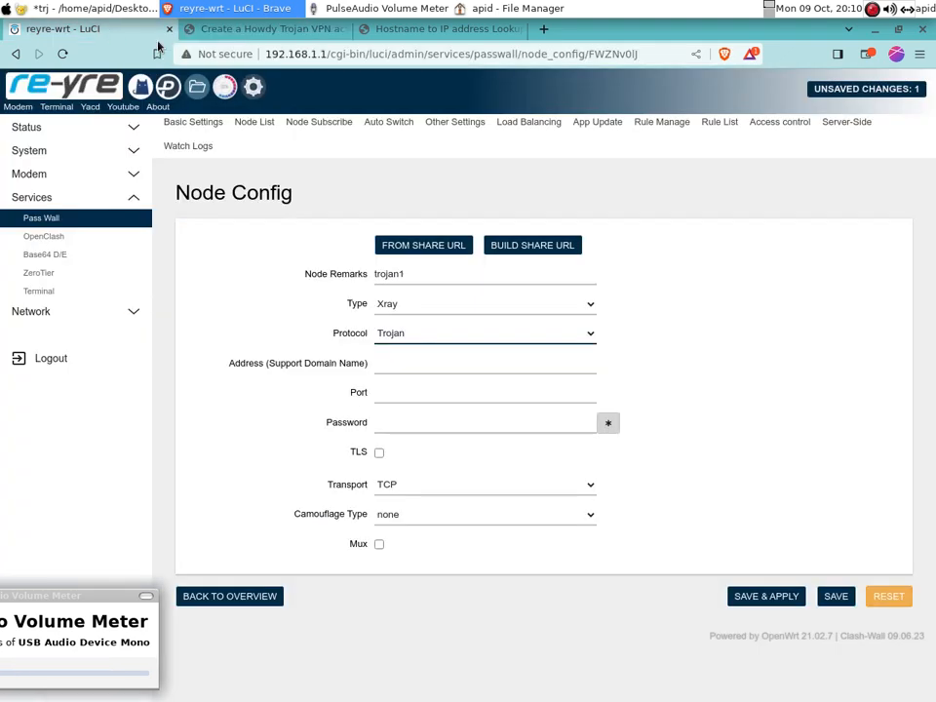
{"action": "left_click", "coordinate": [386, 364]}
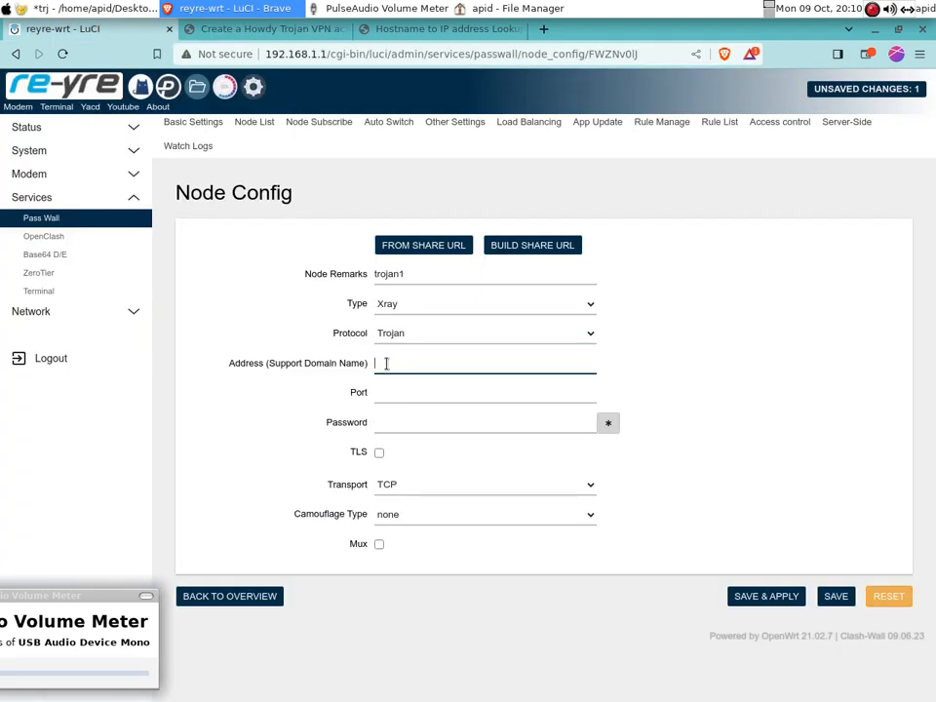
{"action": "right_click", "coordinate": [386, 365]}
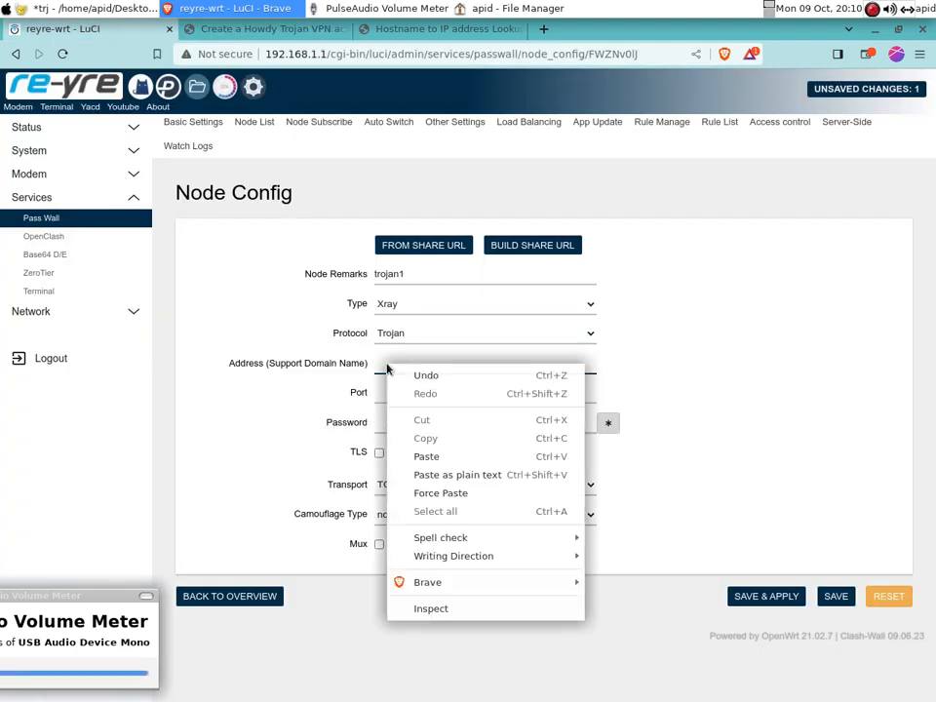
{"action": "left_click", "coordinate": [455, 457]}
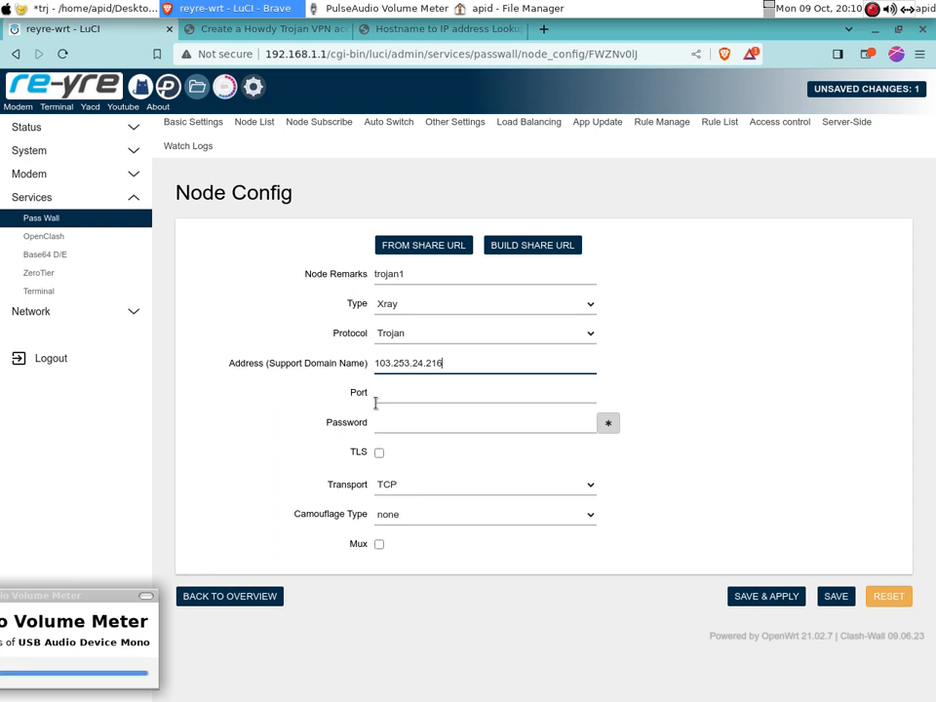
{"action": "left_click", "coordinate": [407, 393]}
{"action": "type", "text": "443"}
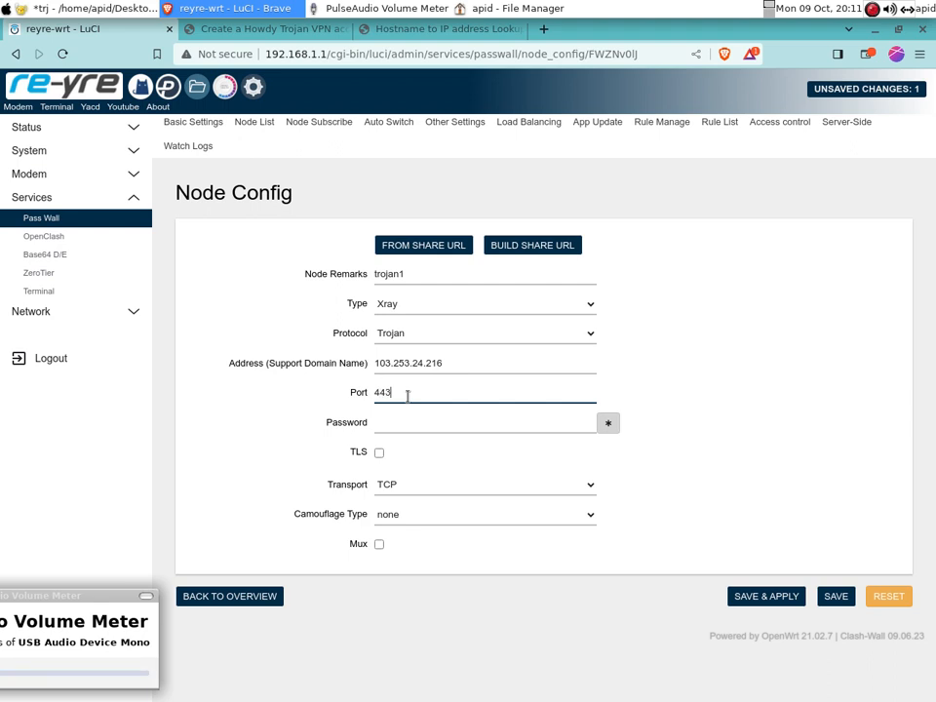
Copy the account password from the Howdy Trojan GFW link and paste it into the trojan1 node's Password field
{"action": "left_click", "coordinate": [409, 429]}
{"action": "left_click", "coordinate": [283, 29]}
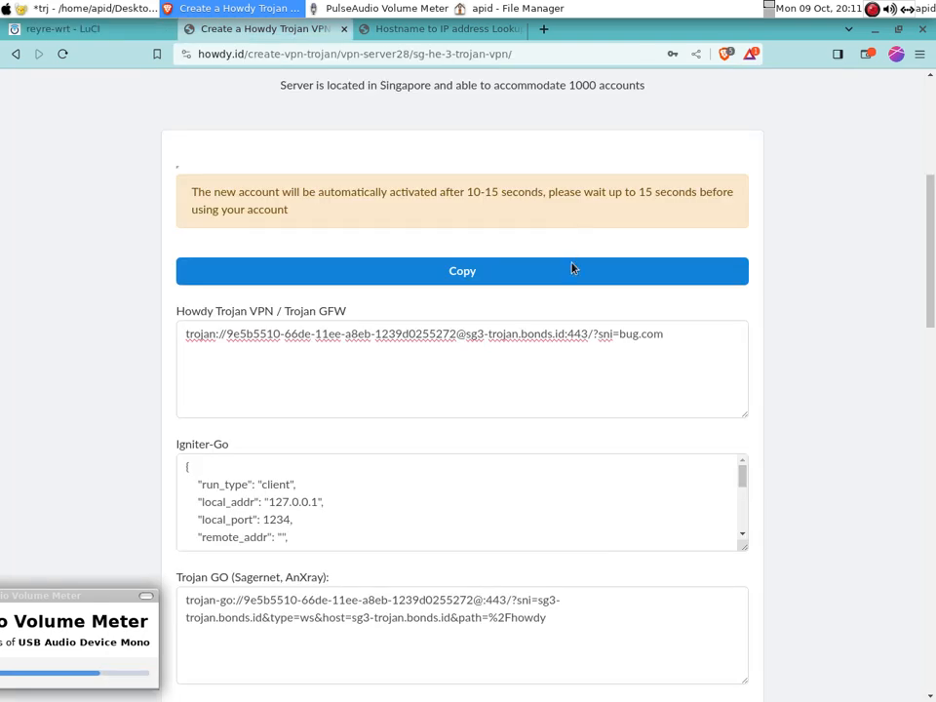
{"action": "left_click_drag", "start_coordinate": [455, 334], "coordinate": [225, 337]}
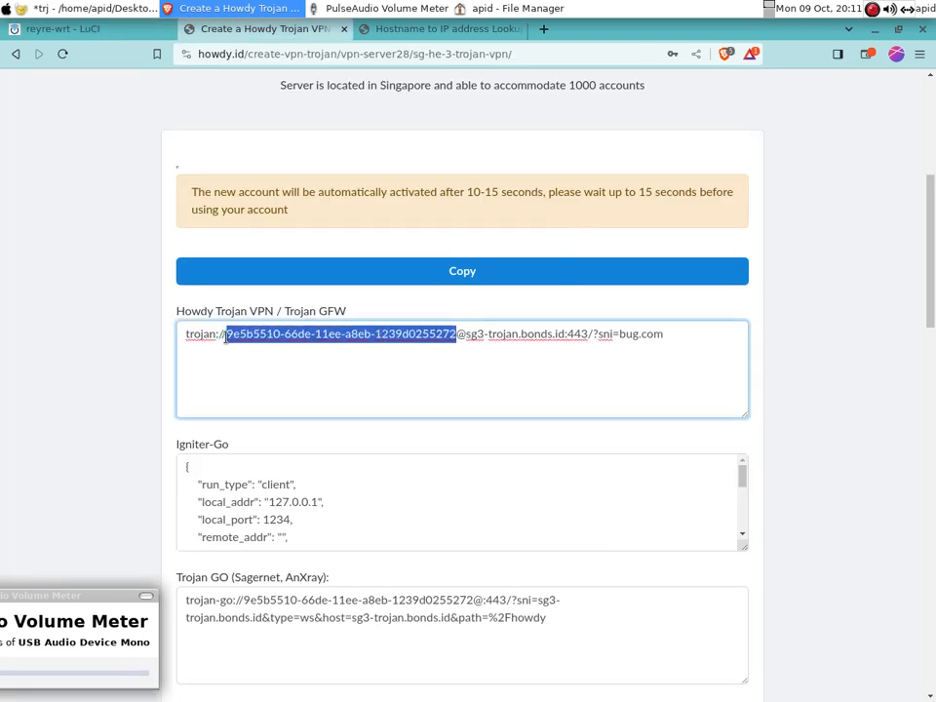
{"action": "right_click", "coordinate": [245, 333]}
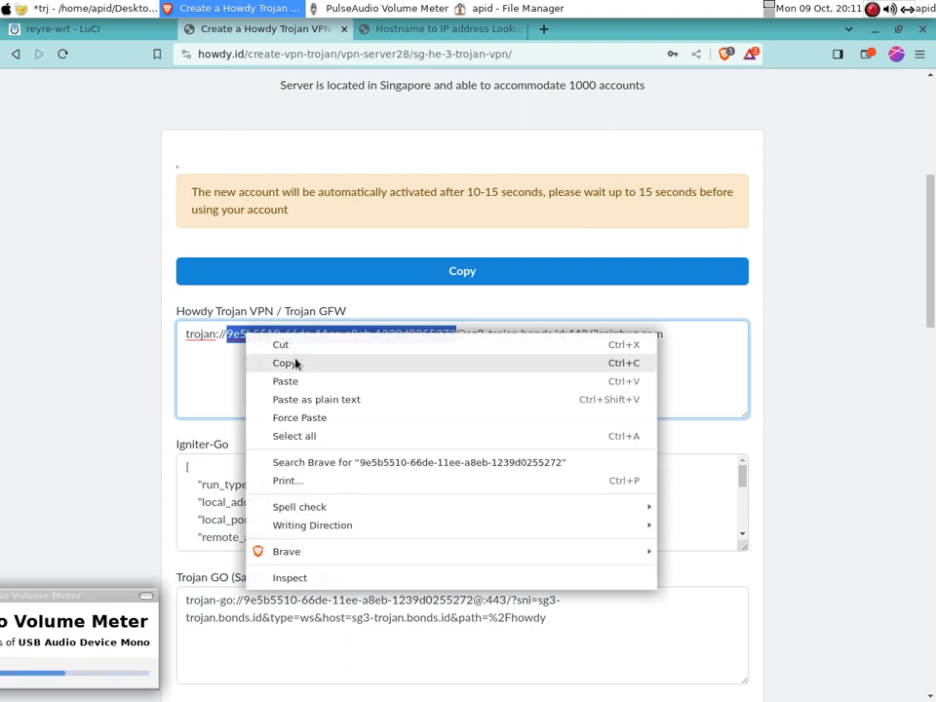
{"action": "left_click", "coordinate": [282, 360]}
{"action": "left_click", "coordinate": [84, 29]}
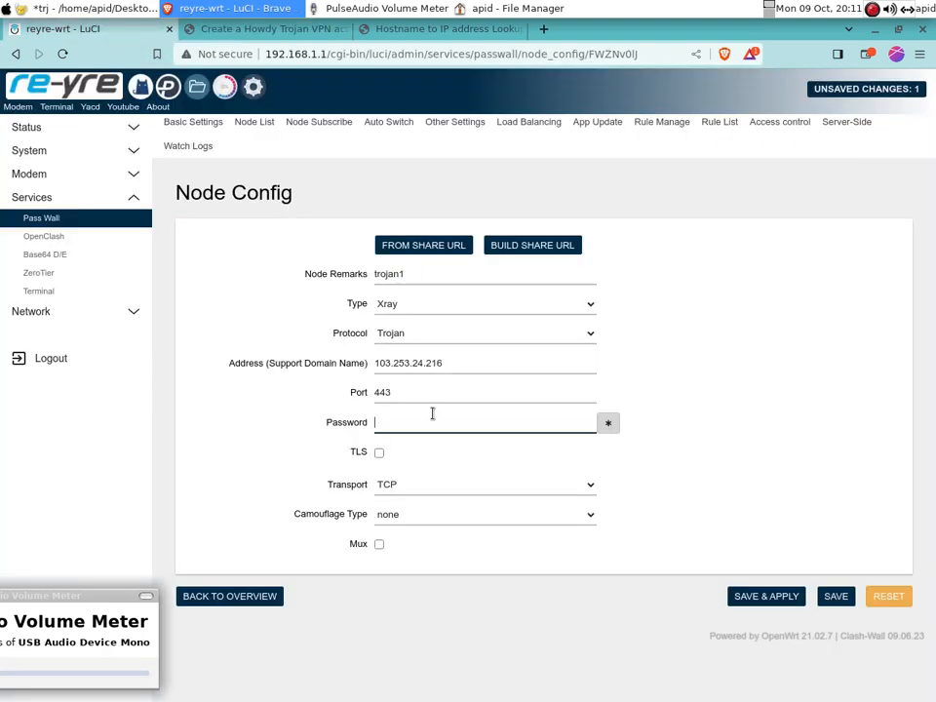
{"action": "right_click", "coordinate": [430, 421]}
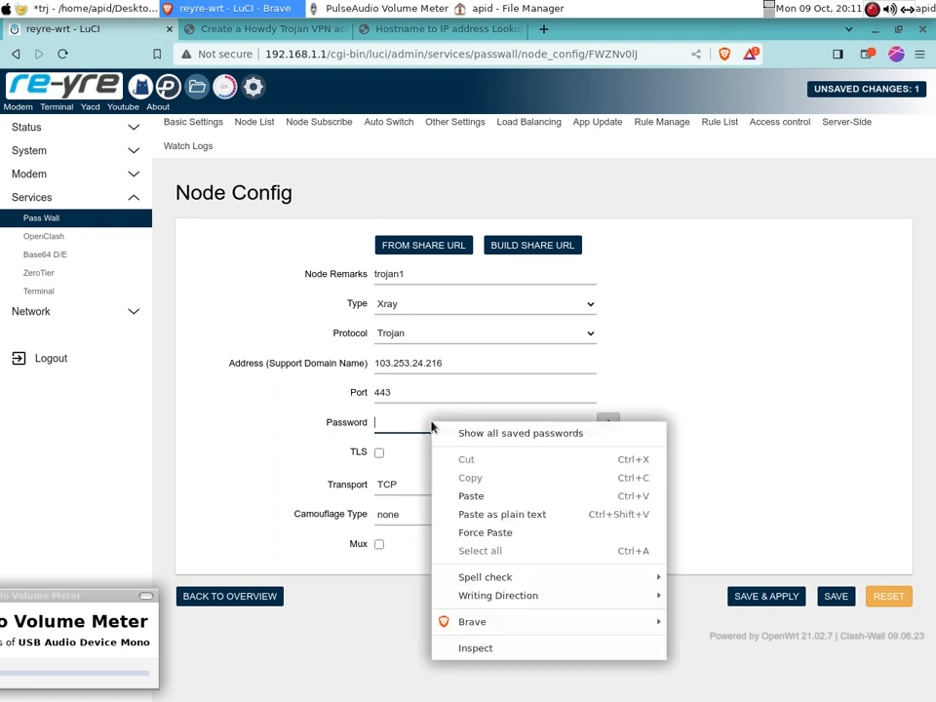
{"action": "left_click", "coordinate": [471, 496]}
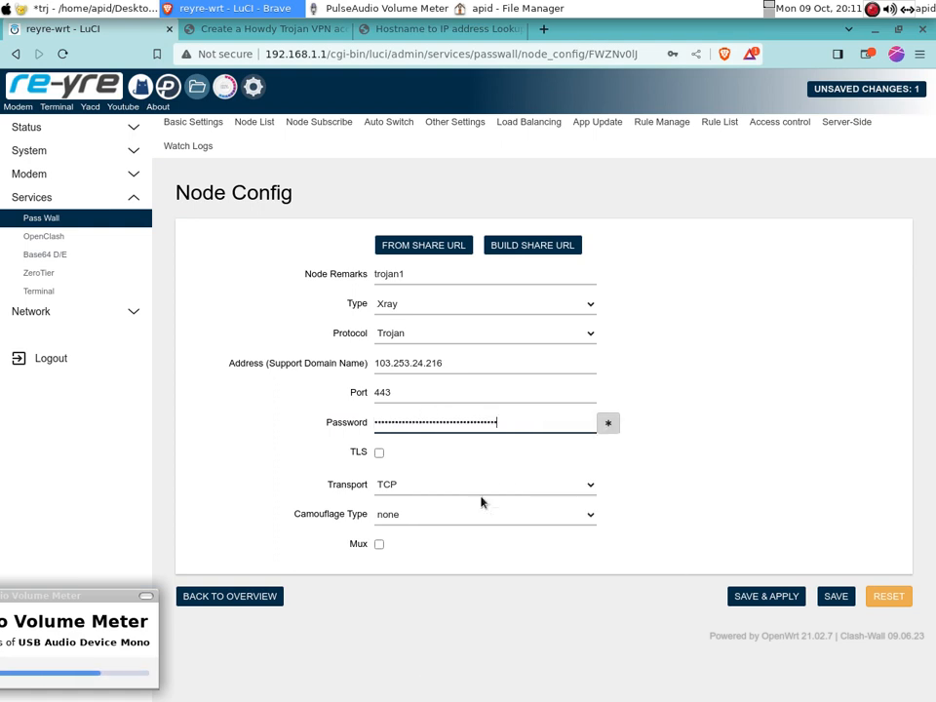
Enable TLS on the trojan1 node and set its Domain to bug.com, copied from the sni value of the Howdy Trojan GFW link
{"action": "left_click", "coordinate": [379, 453]}
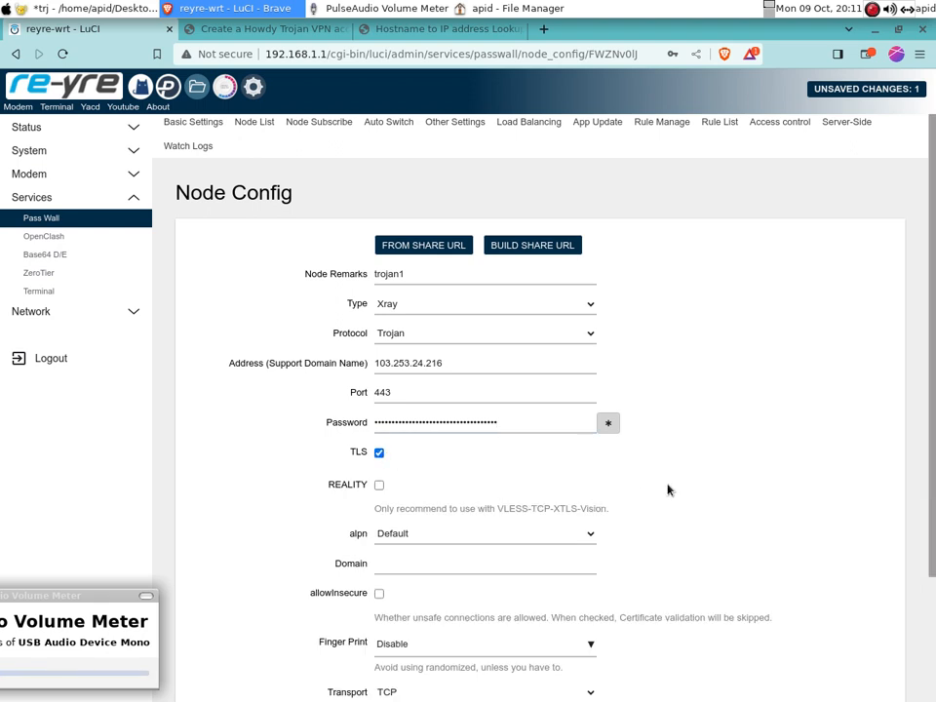
{"action": "scroll", "coordinate": [924, 334], "scroll_direction": "down", "scroll_amount": 2}
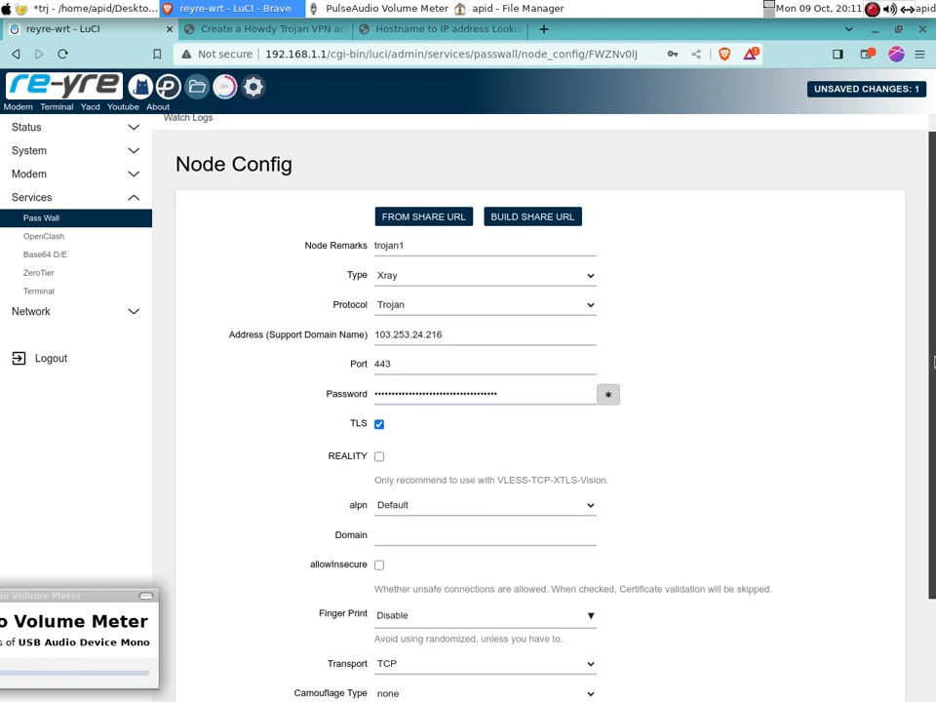
{"action": "scroll", "coordinate": [933, 446], "scroll_direction": "down", "scroll_amount": 1}
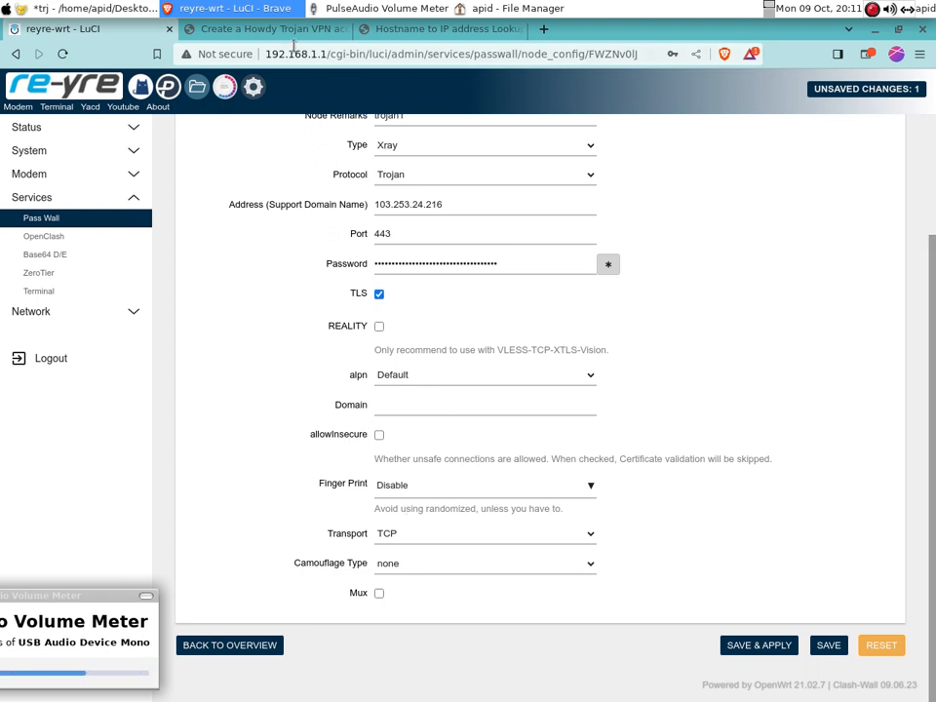
{"action": "left_click", "coordinate": [222, 28]}
{"action": "left_click_drag", "start_coordinate": [666, 335], "coordinate": [620, 335]}
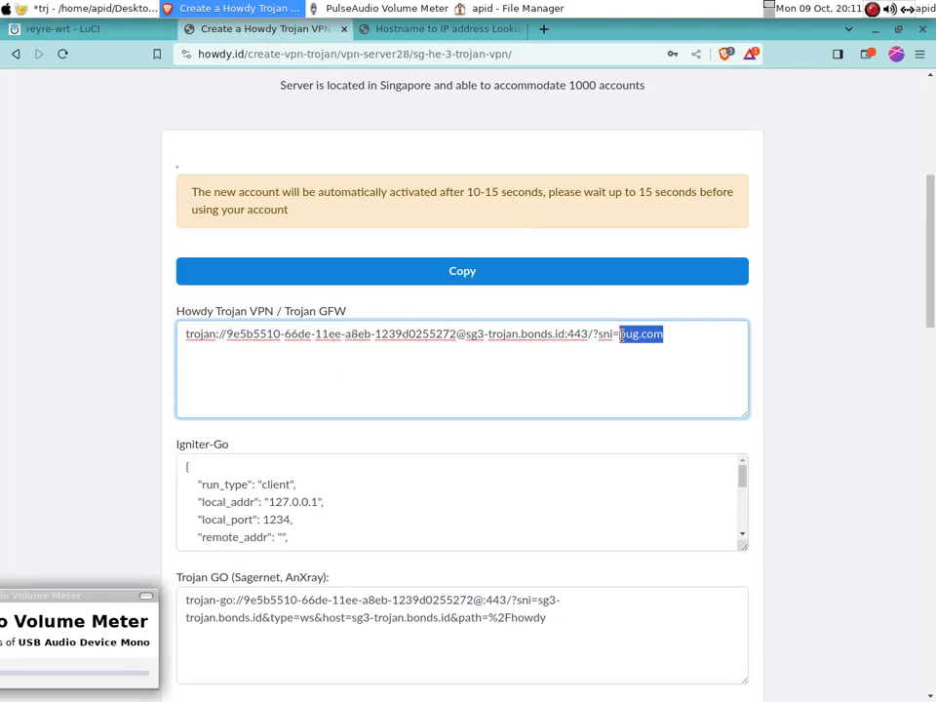
{"action": "right_click", "coordinate": [624, 336]}
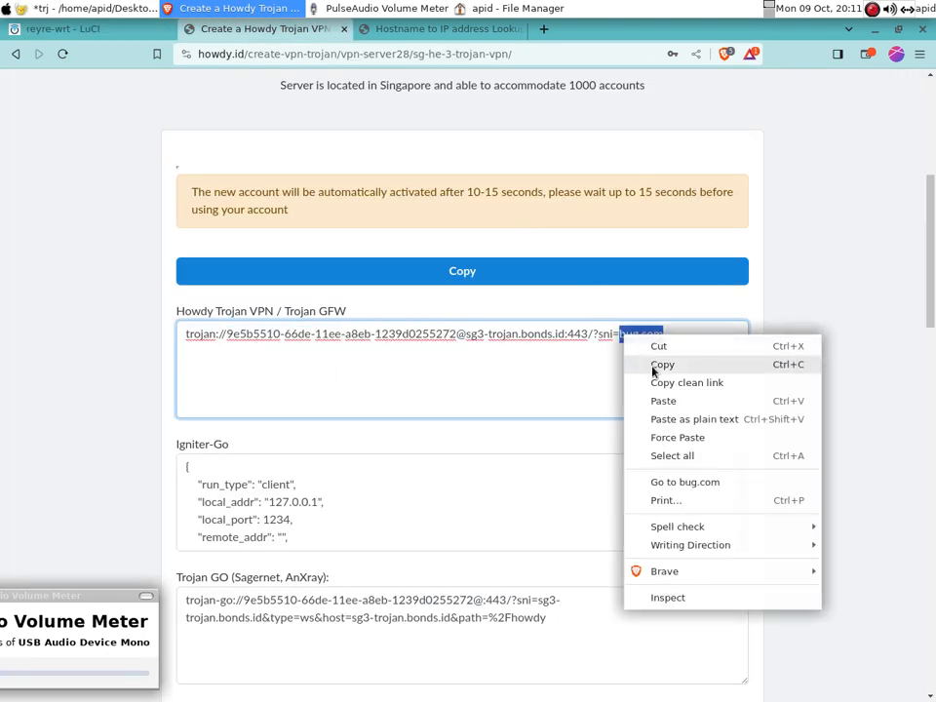
{"action": "left_click", "coordinate": [654, 365]}
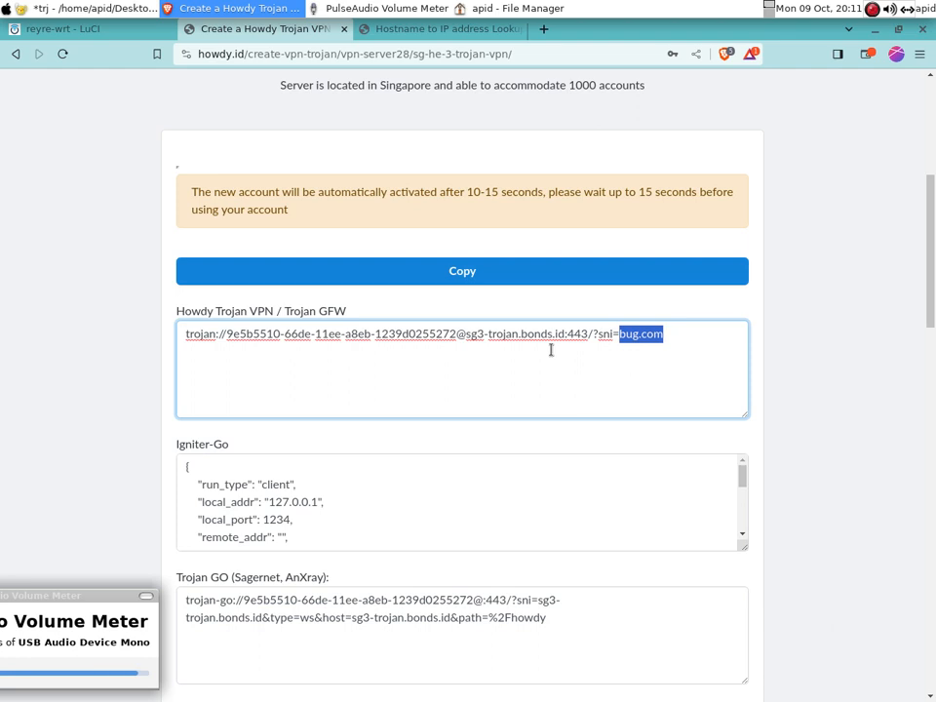
{"action": "left_click", "coordinate": [83, 29]}
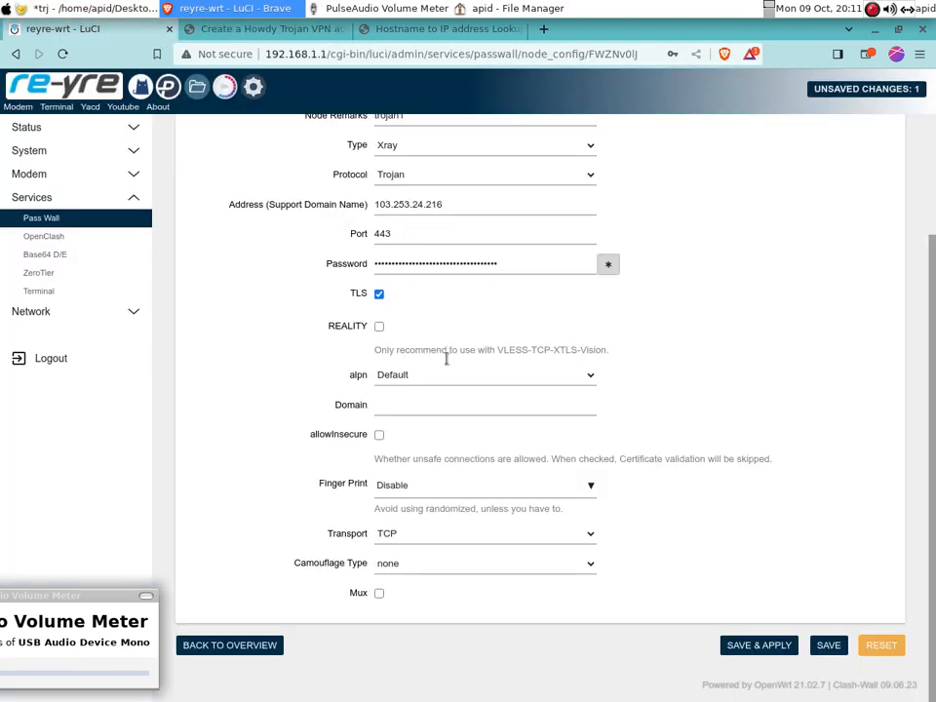
{"action": "left_click", "coordinate": [406, 410]}
{"action": "right_click", "coordinate": [406, 410]}
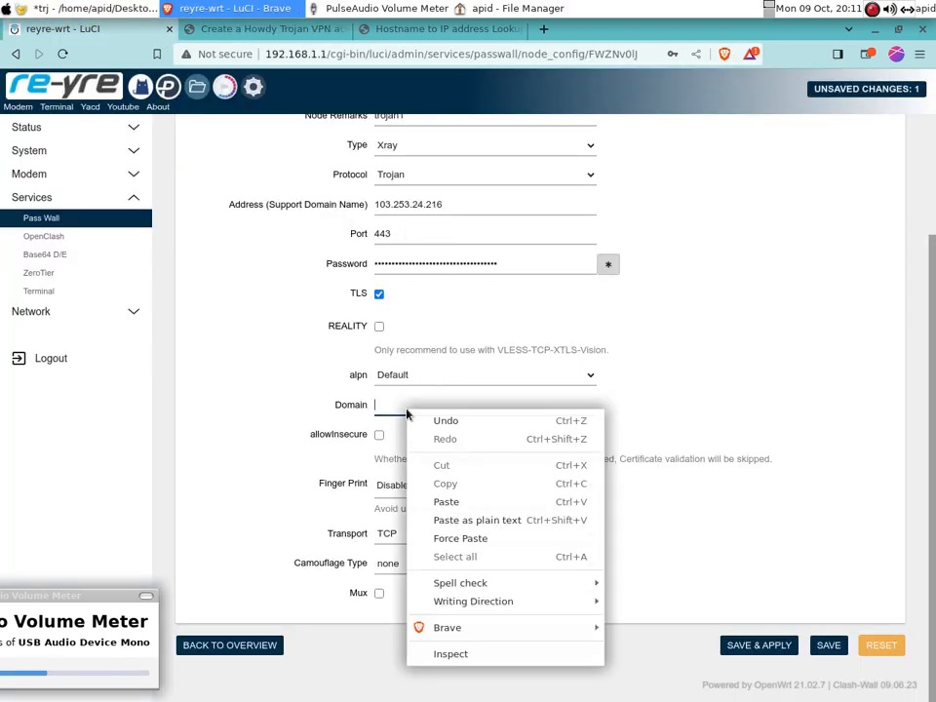
{"action": "left_click", "coordinate": [447, 501]}
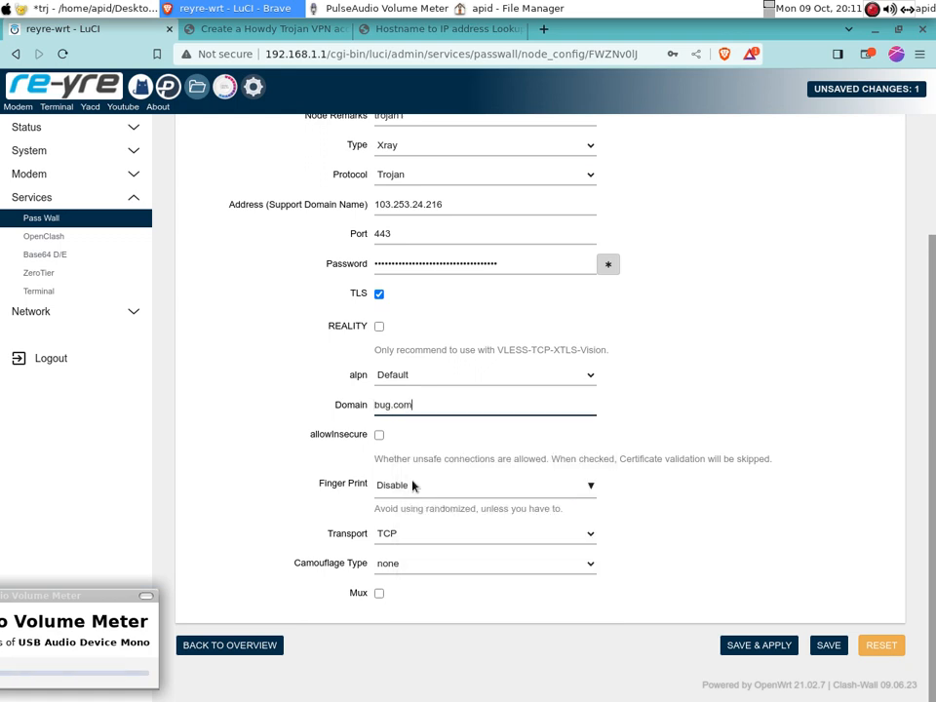
Enable allowInsecure and set the node's Transport to WebSocket
{"action": "left_click", "coordinate": [379, 436]}
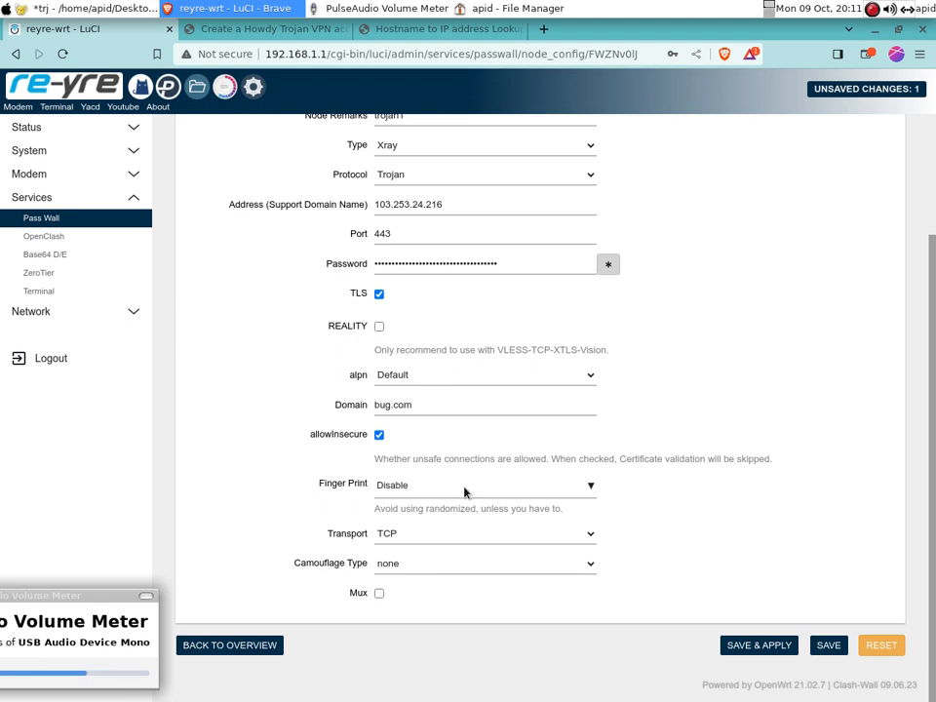
{"action": "left_click", "coordinate": [464, 539]}
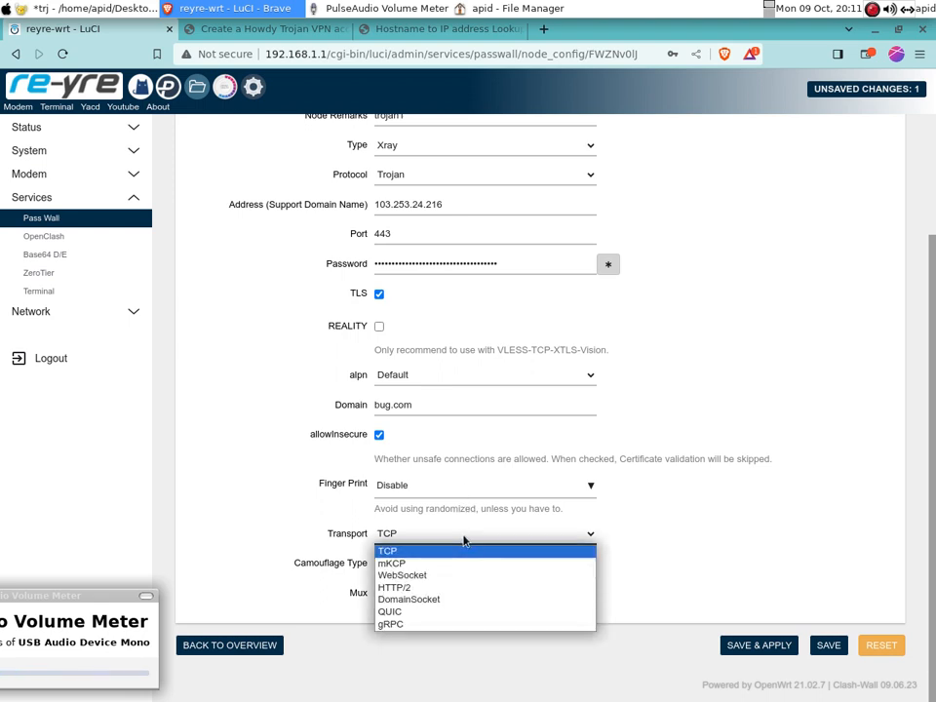
{"action": "left_click", "coordinate": [426, 575]}
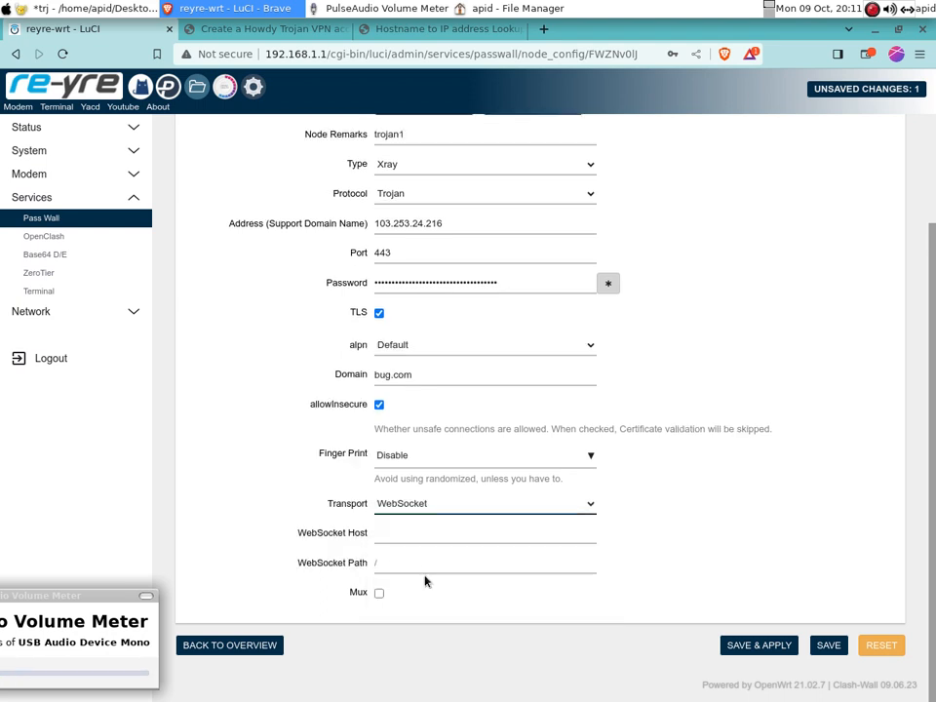
Copy the node's address 103.253.24.216 into WebSocket Host
{"action": "left_click", "coordinate": [397, 533]}
{"action": "left_click_drag", "start_coordinate": [458, 222], "coordinate": [372, 223]}
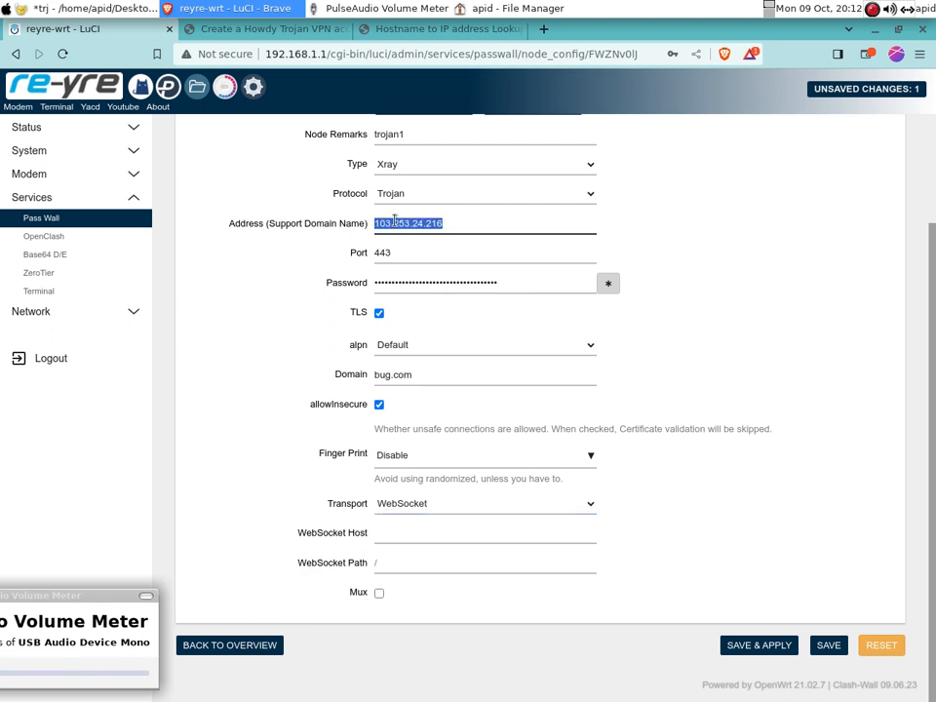
{"action": "right_click", "coordinate": [396, 222]}
{"action": "left_click", "coordinate": [434, 251]}
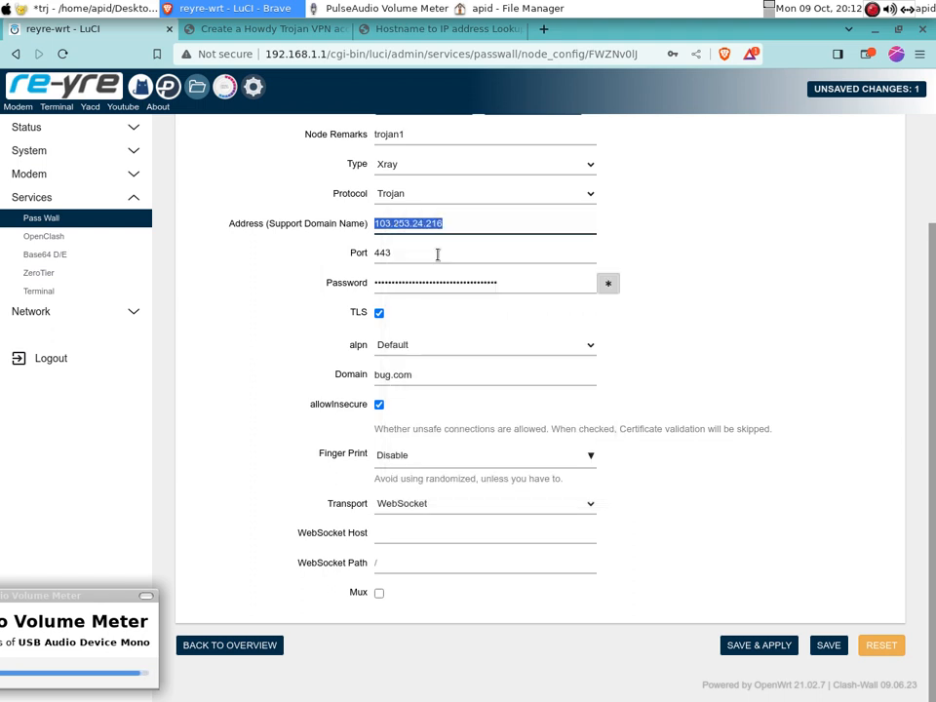
{"action": "right_click", "coordinate": [399, 538]}
{"action": "left_click", "coordinate": [454, 372]}
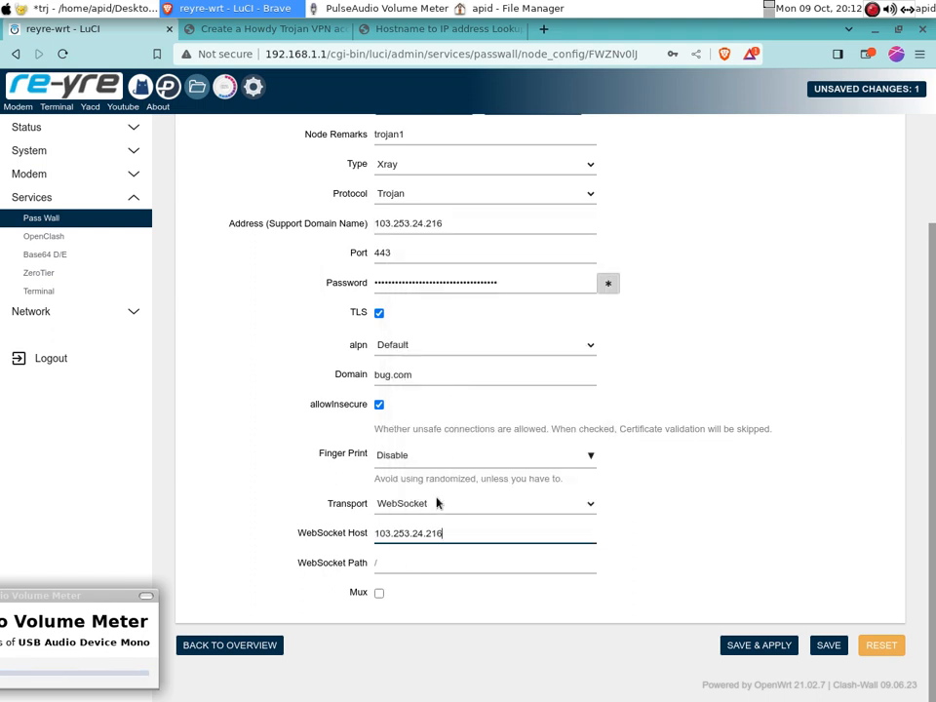
In the Howdy page's Trojan GO (Sagernet, AnXray) link, replace %2F with / in the path and copy /howdy
{"action": "left_click", "coordinate": [400, 563]}
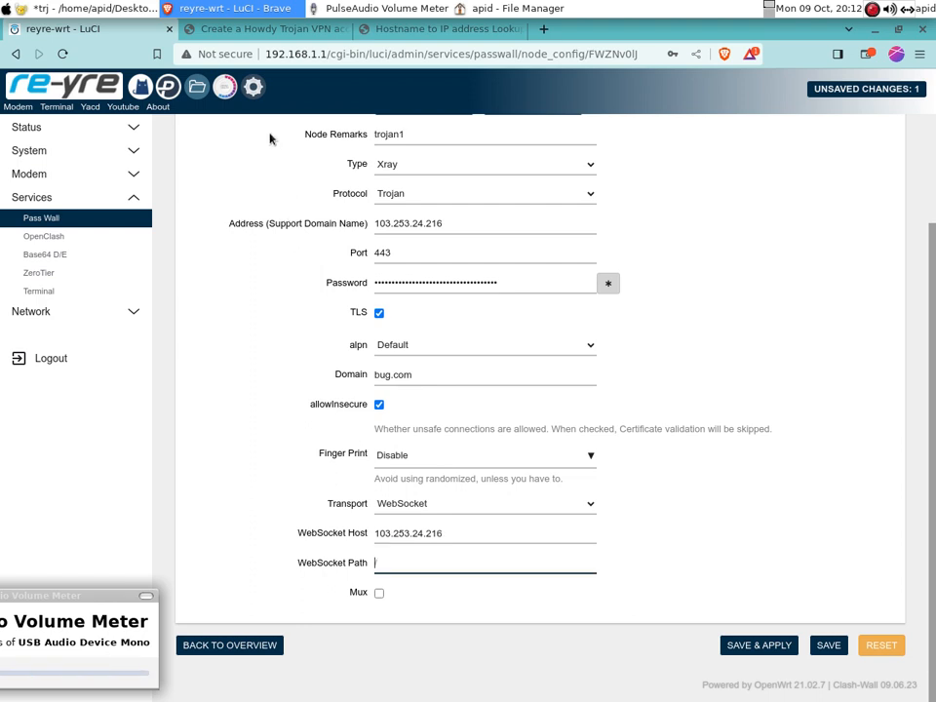
{"action": "left_click", "coordinate": [273, 29]}
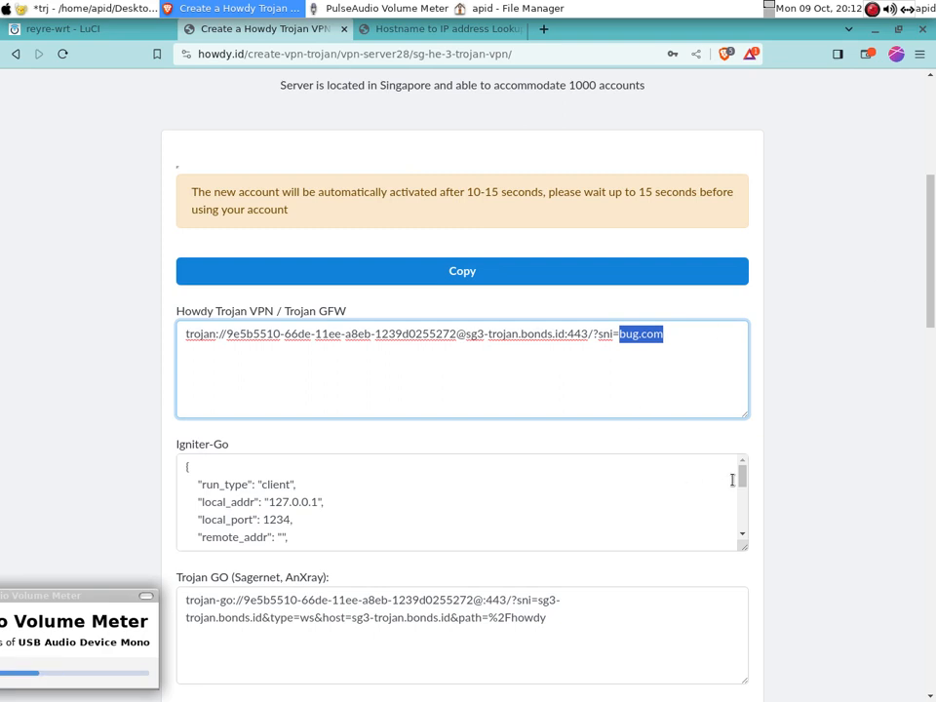
{"action": "scroll", "coordinate": [931, 336], "scroll_direction": "down", "scroll_amount": 3}
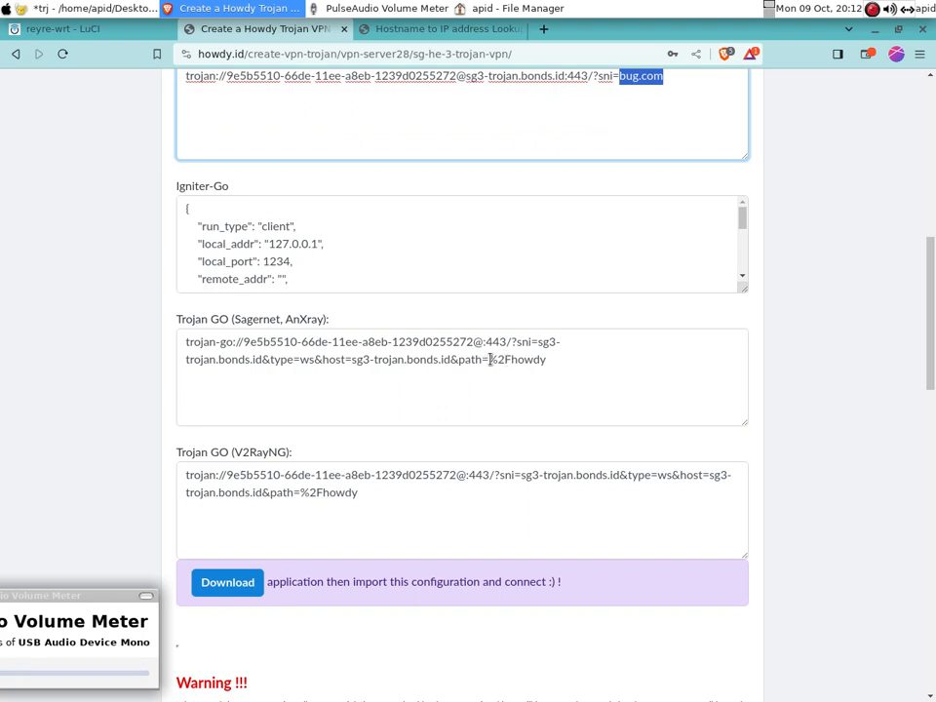
{"action": "left_click_drag", "start_coordinate": [490, 360], "coordinate": [512, 361]}
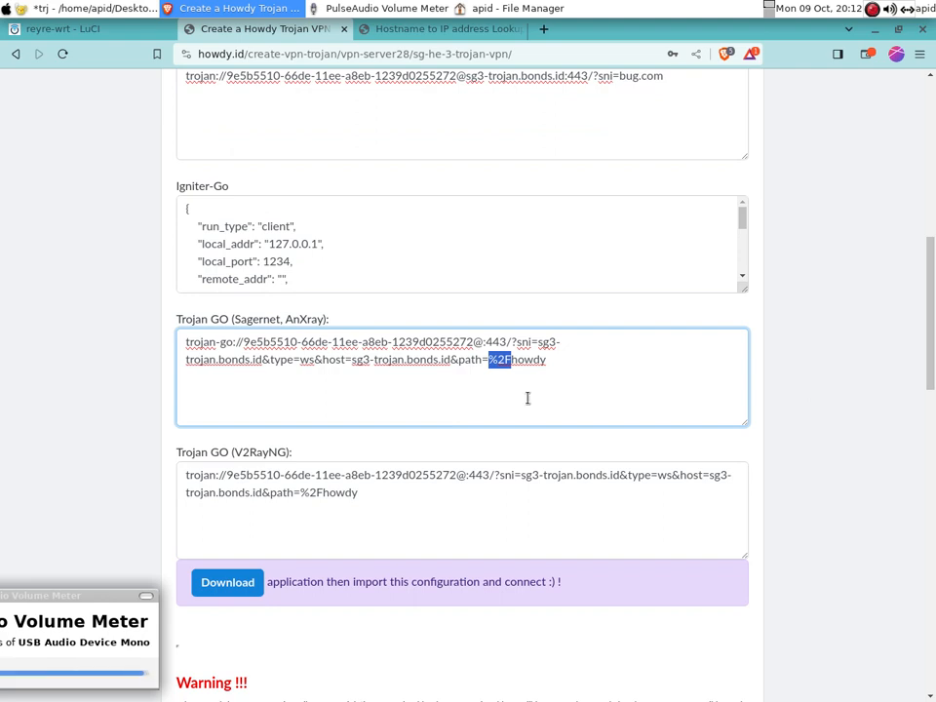
{"action": "type", "text": "/"}
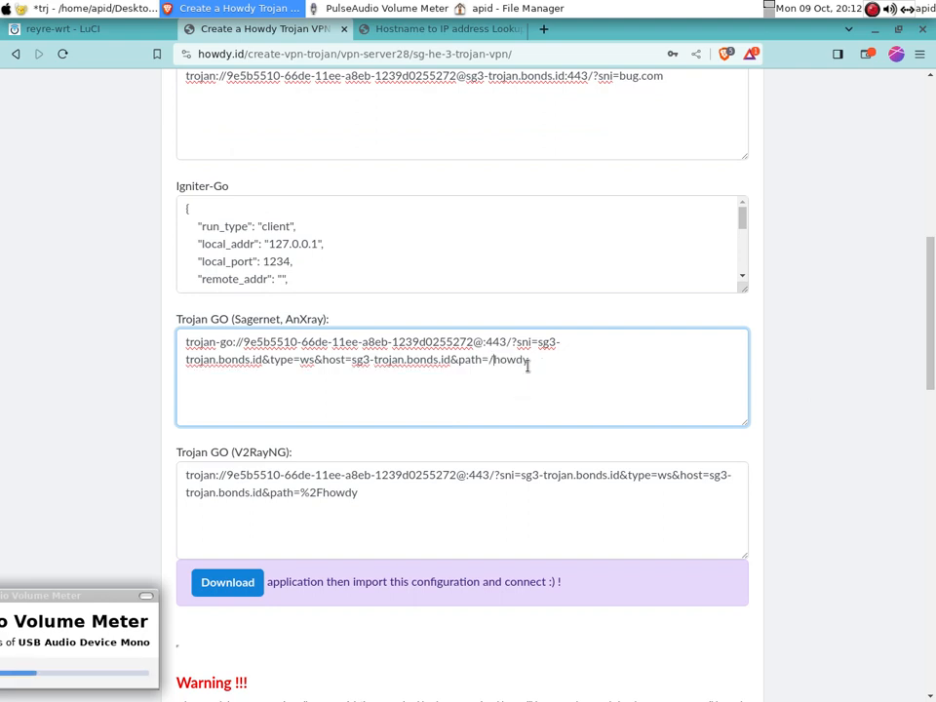
{"action": "left_click_drag", "start_coordinate": [531, 359], "coordinate": [489, 359]}
{"action": "right_click", "coordinate": [500, 361]}
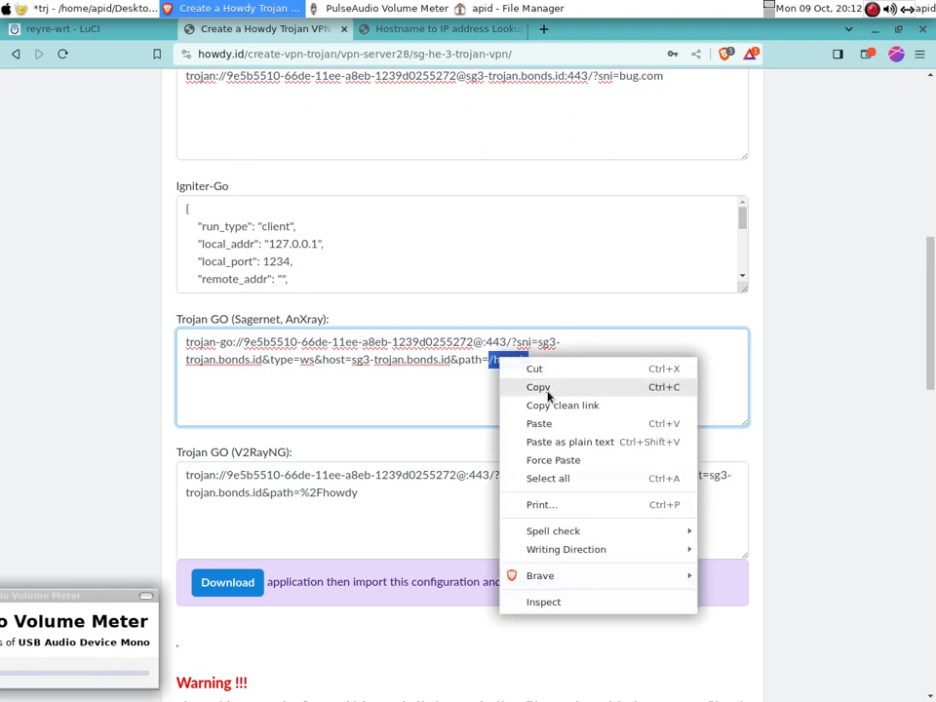
{"action": "left_click", "coordinate": [547, 388]}
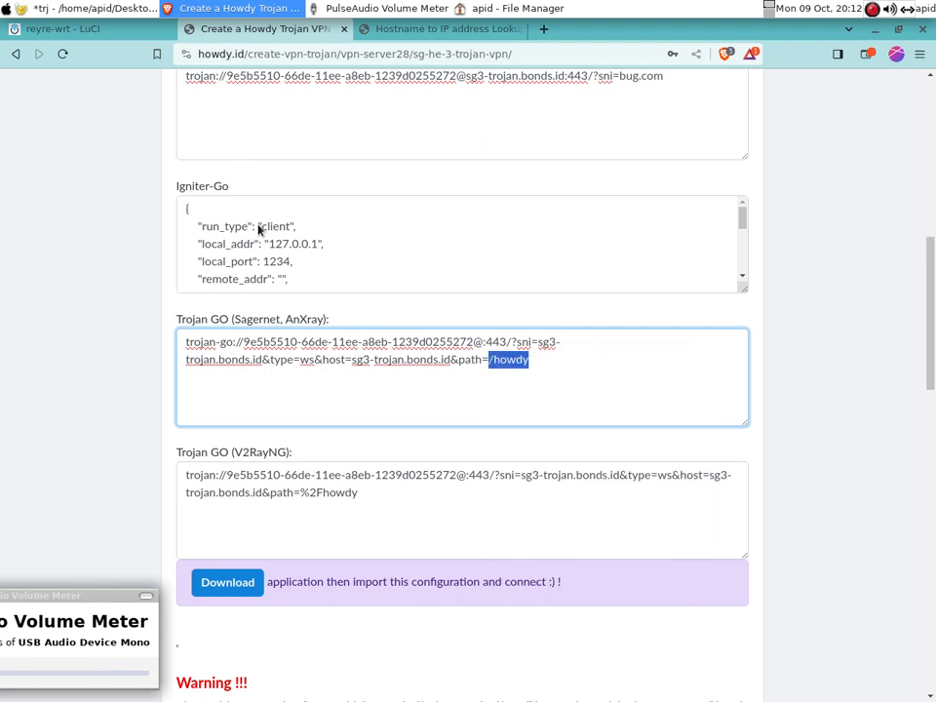
Return to the trojan1 node configuration and paste /howdy as the WebSocket Path
{"action": "left_click", "coordinate": [78, 28]}
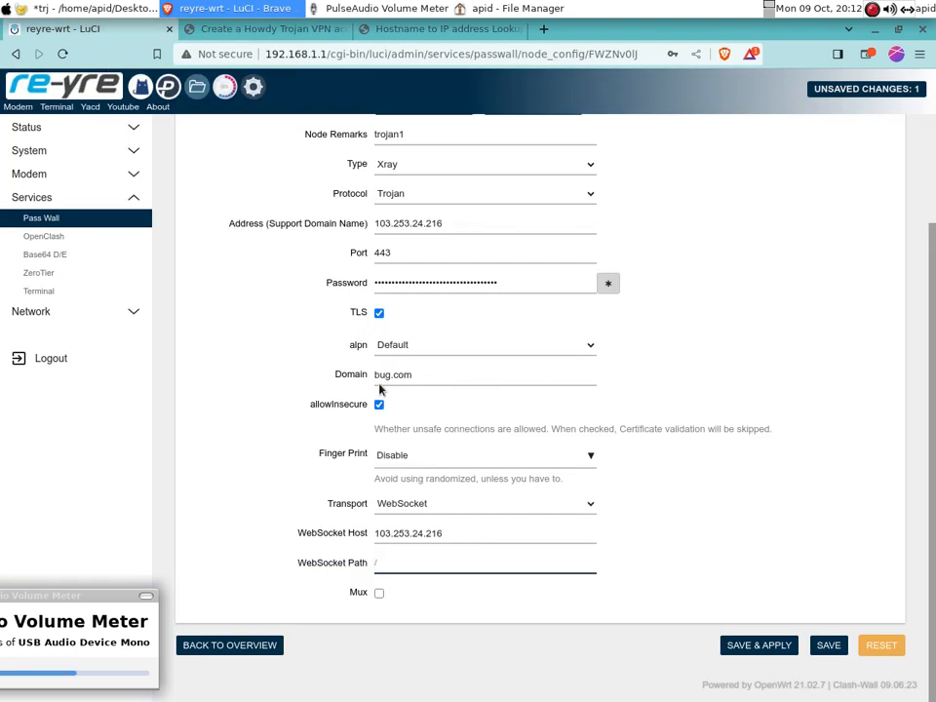
{"action": "right_click", "coordinate": [403, 563]}
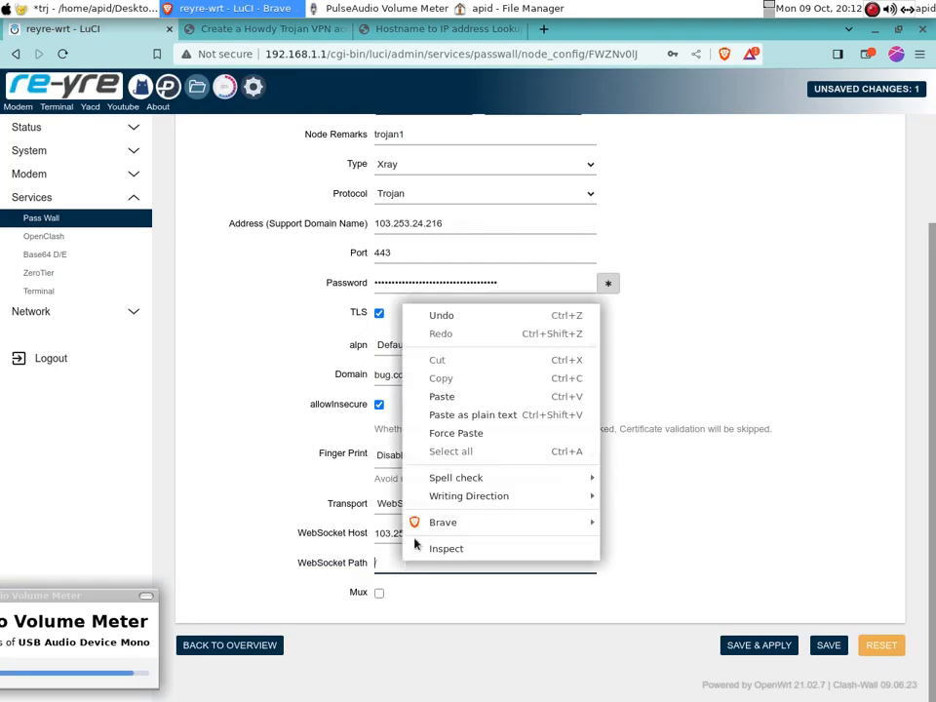
{"action": "left_click", "coordinate": [441, 397]}
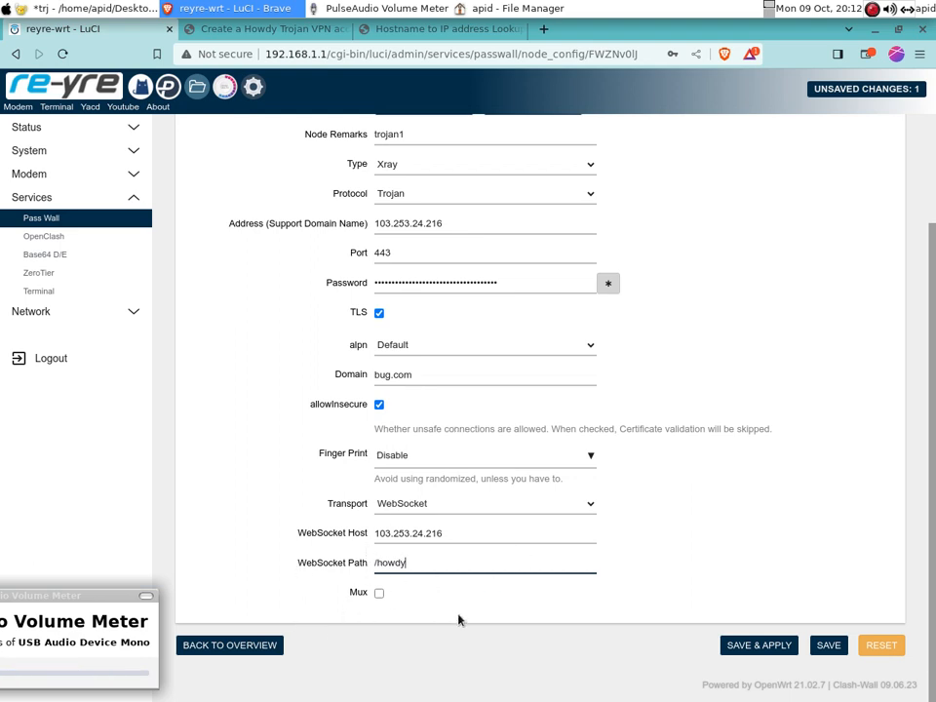
Save and apply the node configuration, dismiss the browser's offer to save the password, and open Pass Wall's node list
{"action": "left_click_drag", "start_coordinate": [933, 340], "coordinate": [931, 394]}
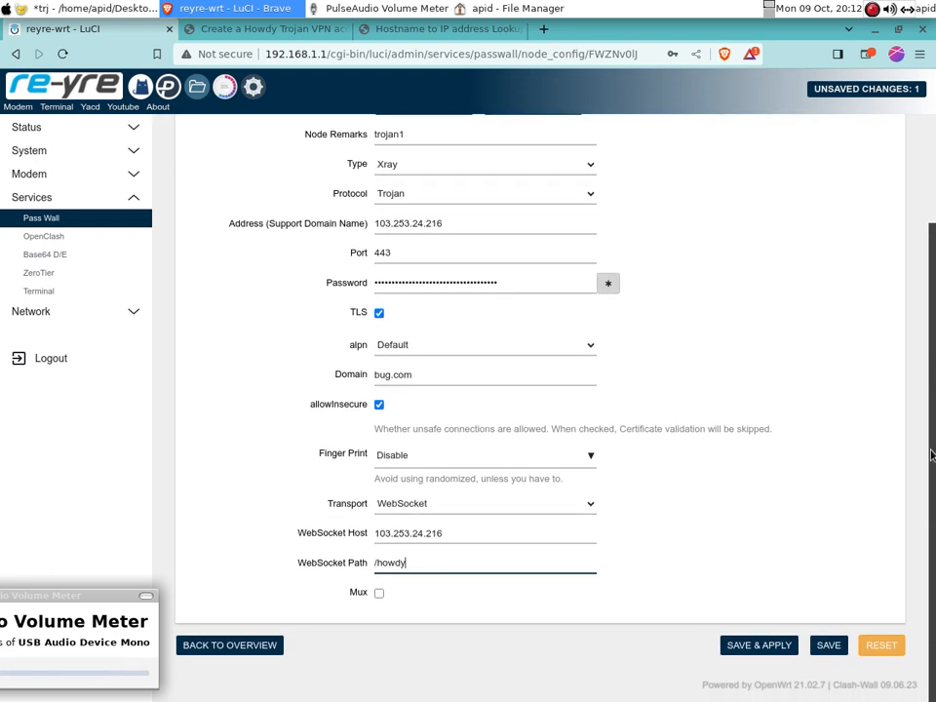
{"action": "left_click", "coordinate": [753, 646]}
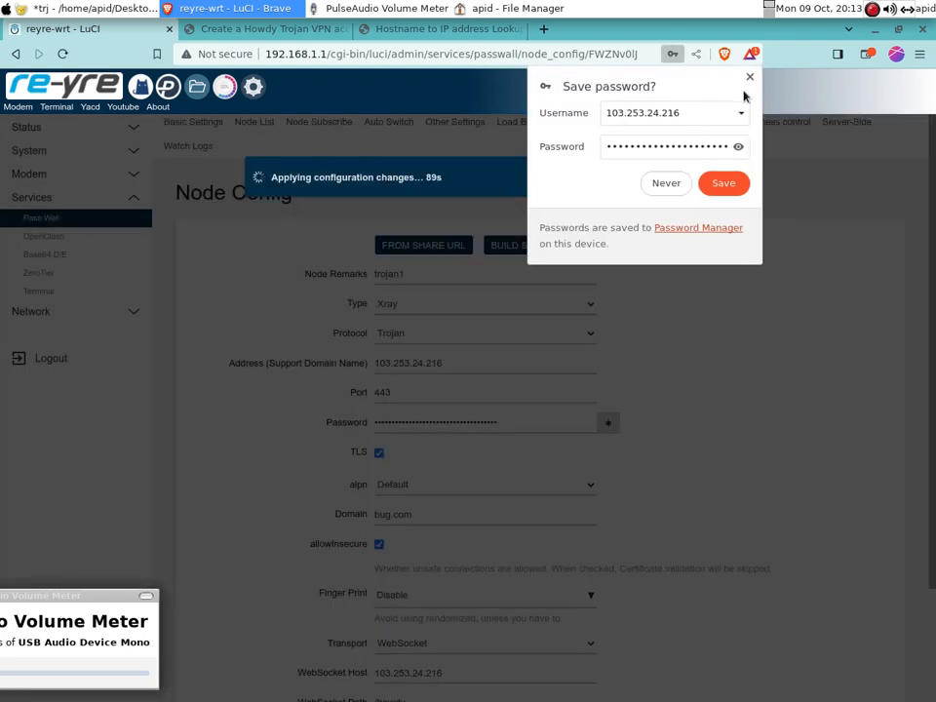
{"action": "left_click", "coordinate": [750, 76]}
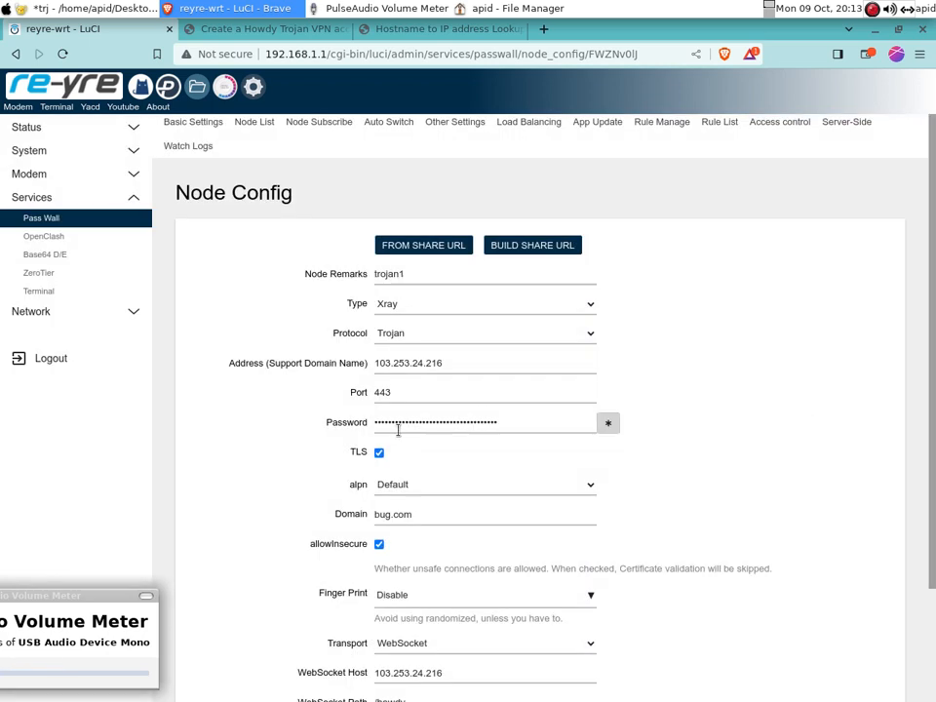
{"action": "left_click", "coordinate": [263, 123]}
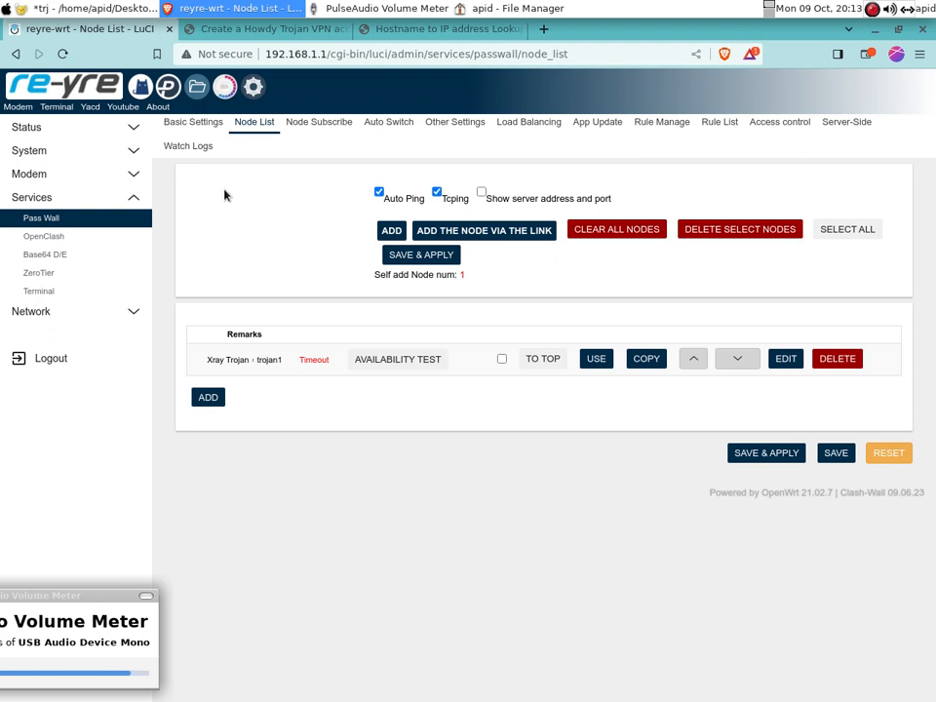
In Pass Wall's basic settings, set the DNS Filter Mode to dns2socks
{"action": "left_click", "coordinate": [200, 125]}
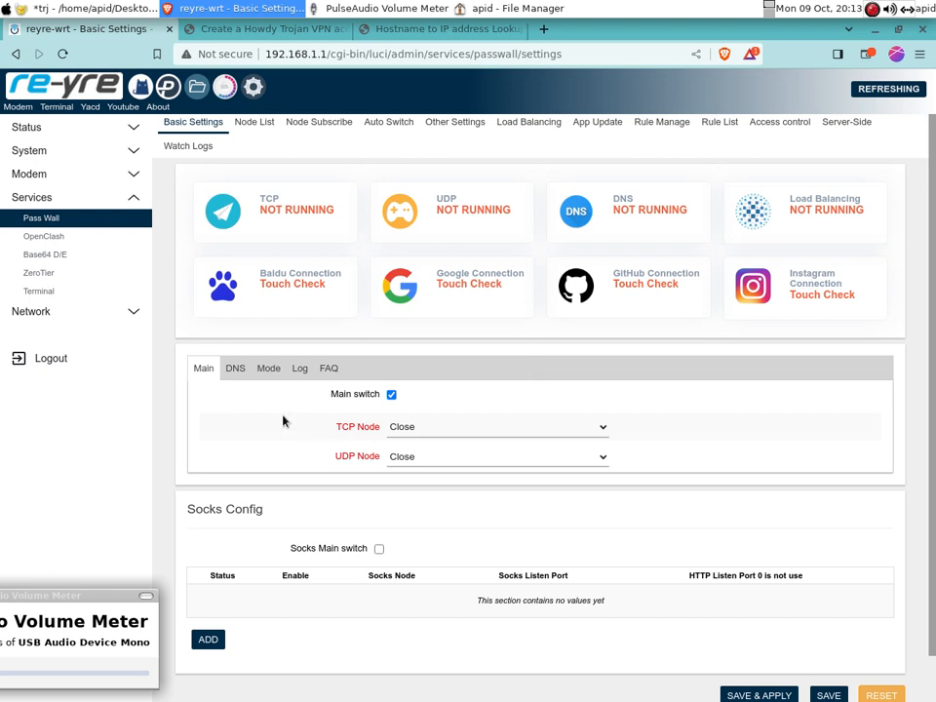
{"action": "left_click", "coordinate": [236, 372]}
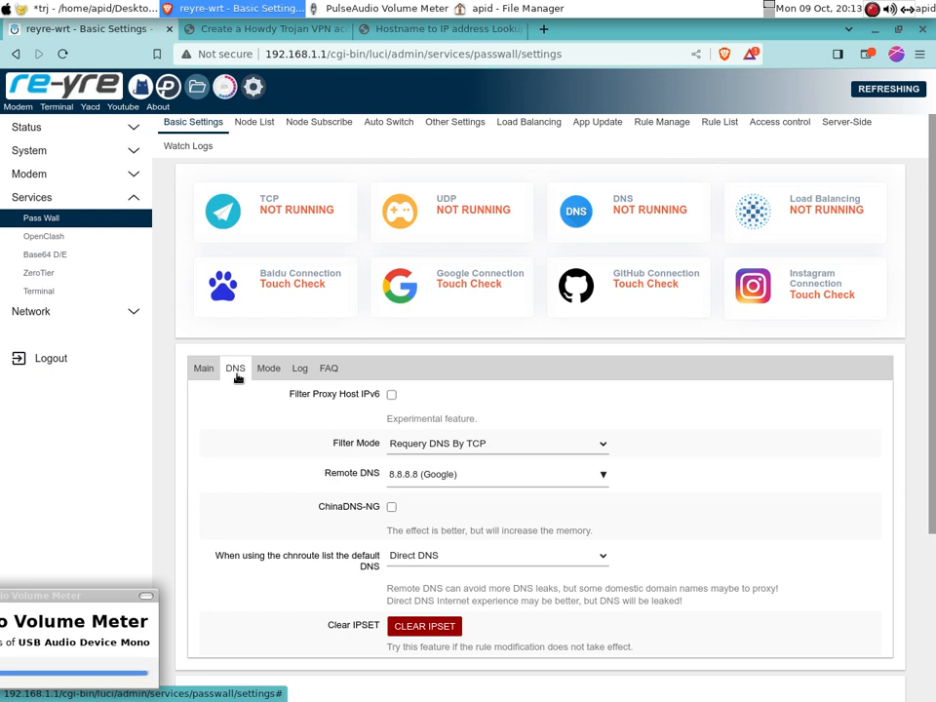
{"action": "left_click", "coordinate": [539, 444]}
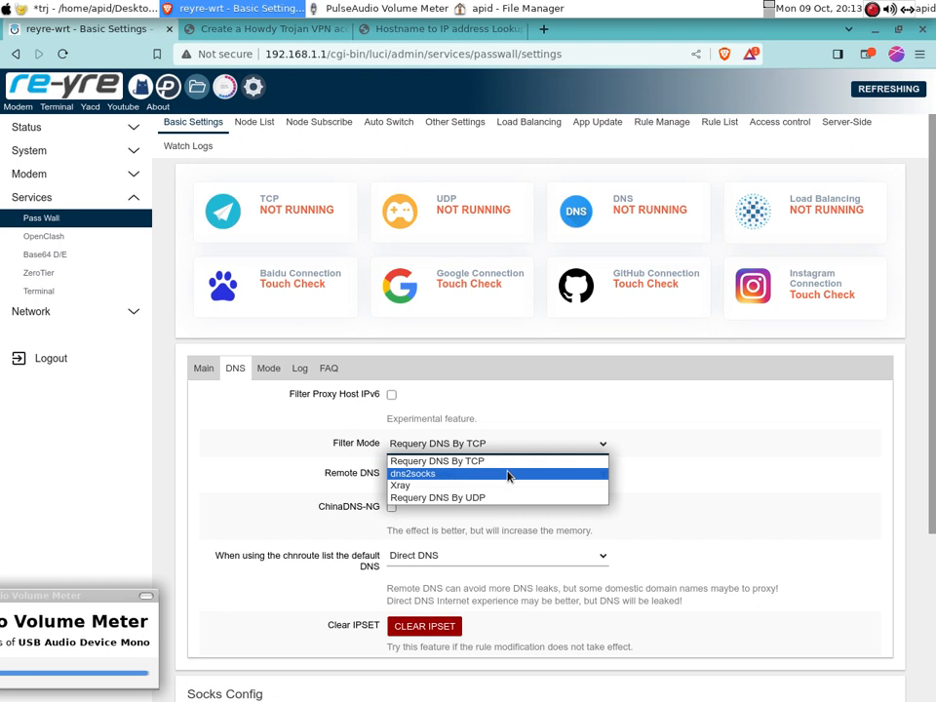
{"action": "left_click", "coordinate": [508, 474]}
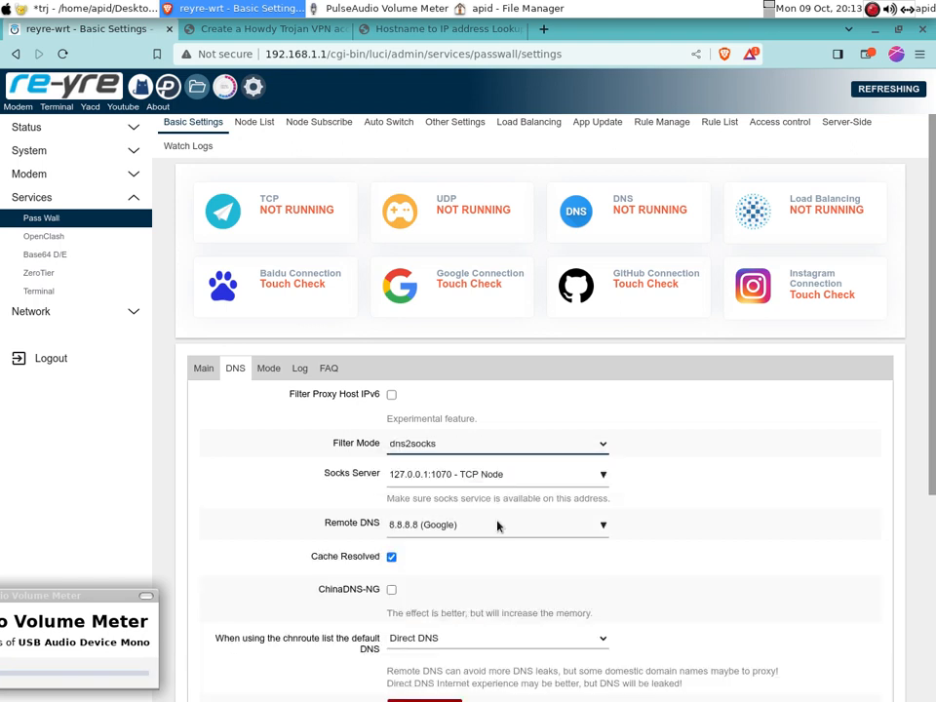
Use 127.0.0.1:1070 - TCP Node as Socks Server and 8.8.8.8 (Google) as Remote DNS, and save and apply the DNS settings
{"action": "left_click", "coordinate": [479, 480]}
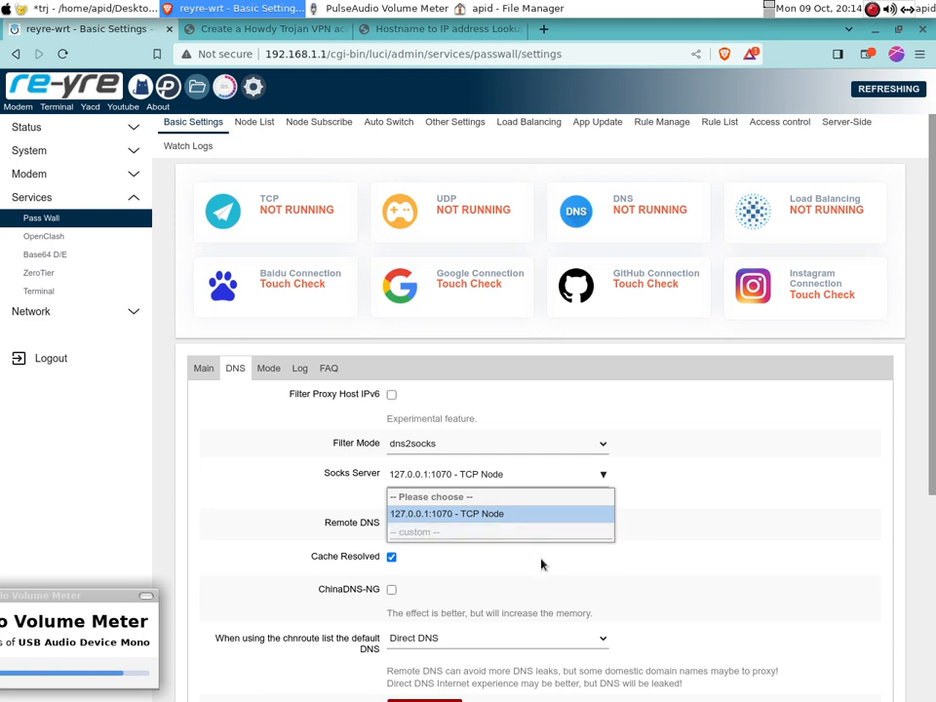
{"action": "left_click", "coordinate": [449, 530]}
{"action": "left_click", "coordinate": [505, 533]}
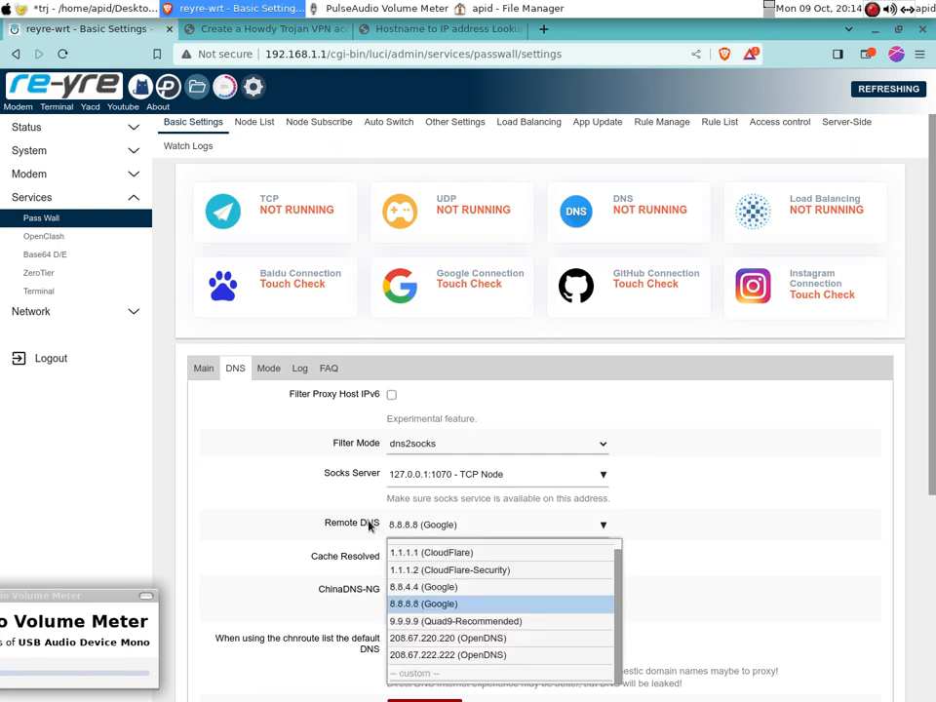
{"action": "scroll", "coordinate": [423, 602], "scroll_direction": "up", "scroll_amount": 1}
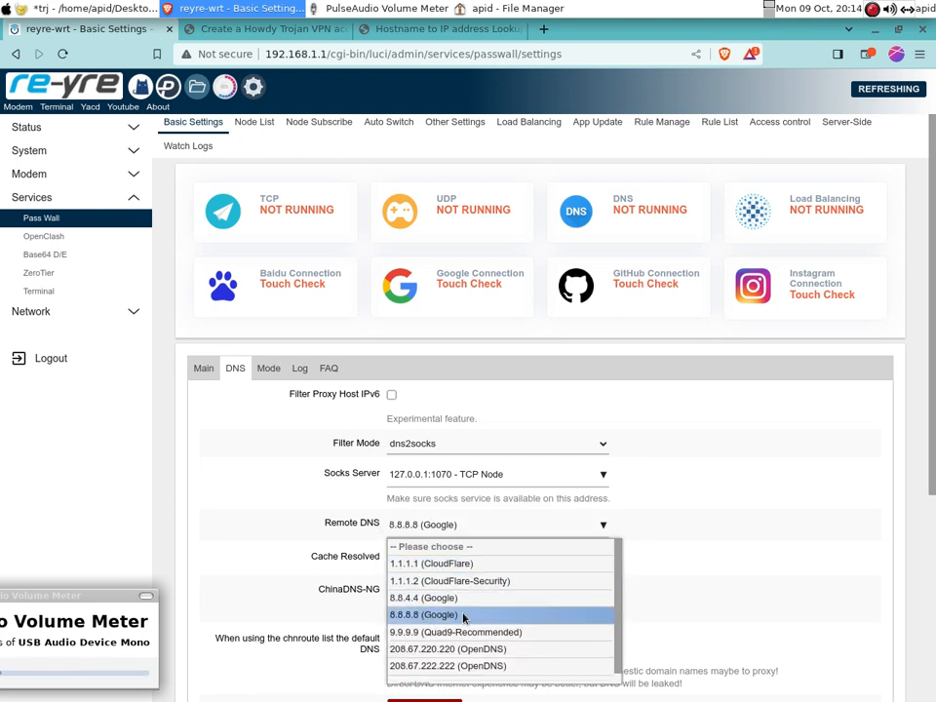
{"action": "left_click", "coordinate": [423, 619]}
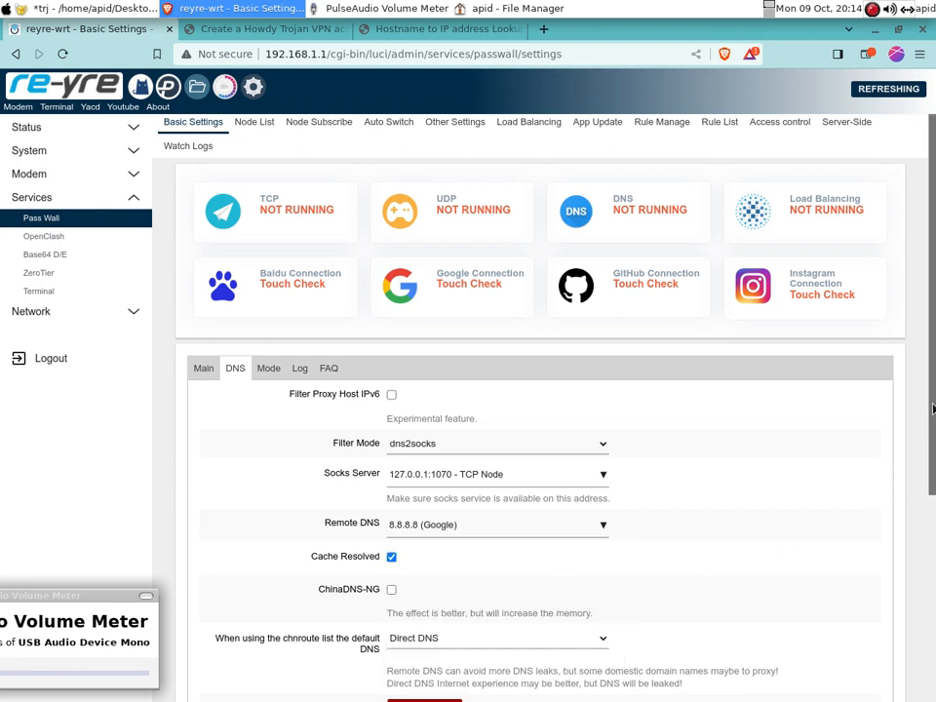
{"action": "scroll", "coordinate": [931, 452], "scroll_direction": "down", "scroll_amount": 1}
{"action": "scroll", "coordinate": [931, 451], "scroll_direction": "down", "scroll_amount": 5}
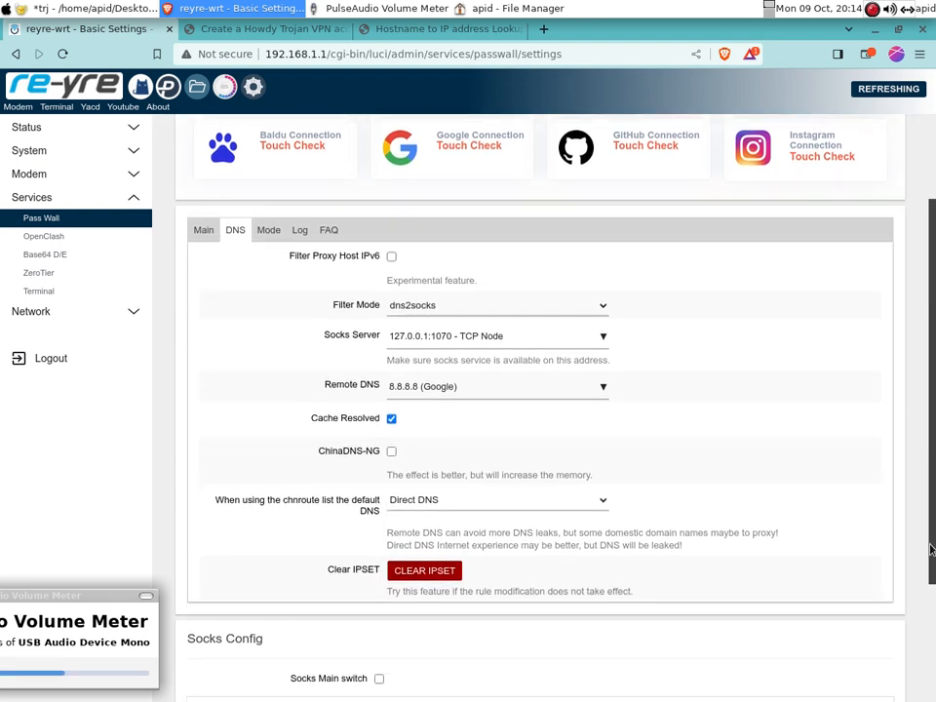
{"action": "scroll", "coordinate": [890, 607], "scroll_direction": "down", "scroll_amount": 1}
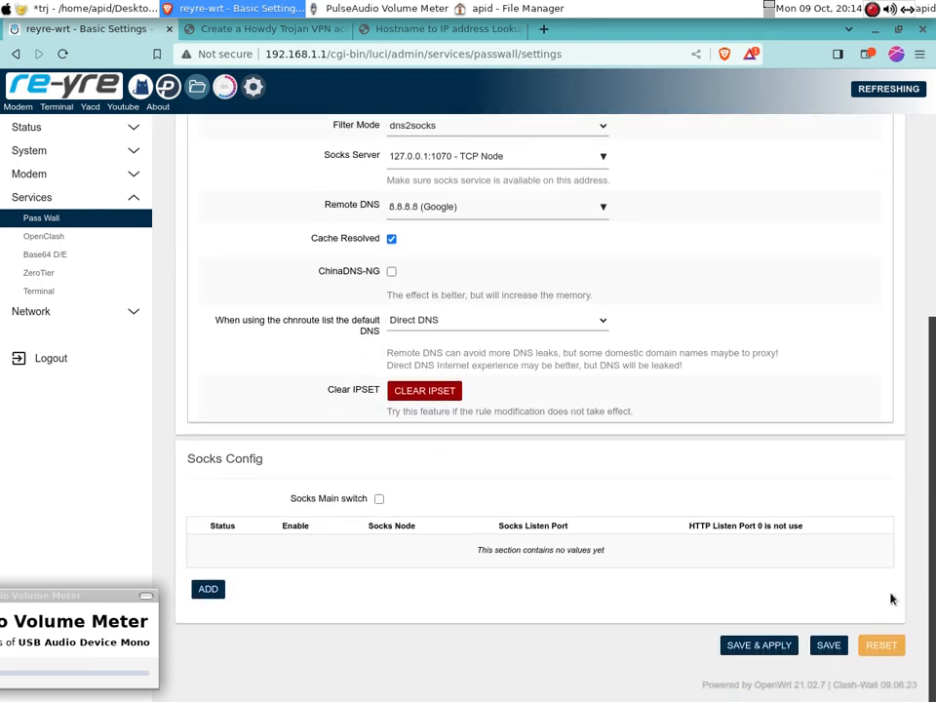
{"action": "left_click", "coordinate": [746, 647]}
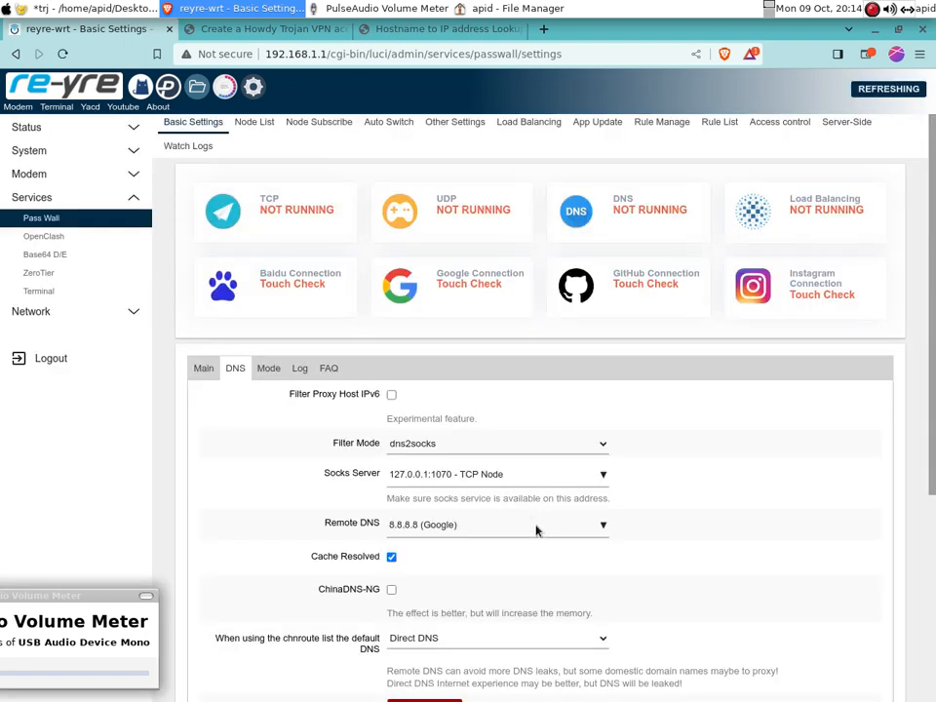
Set both the TCP and UDP Default Proxy Mode to Global Proxy and save and apply
{"action": "left_click", "coordinate": [269, 369]}
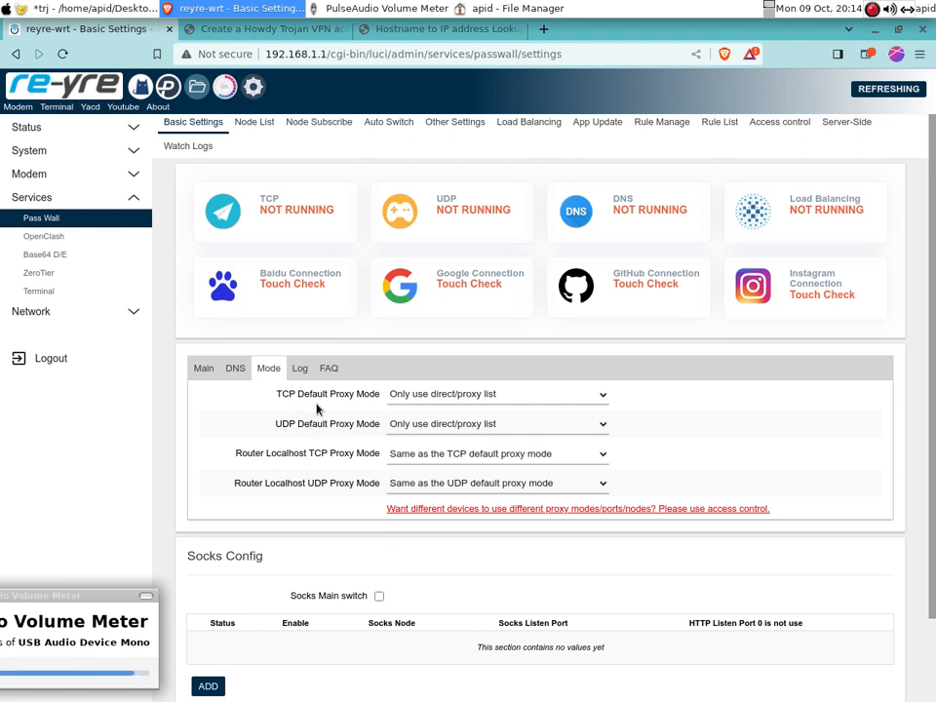
{"action": "left_click", "coordinate": [458, 395]}
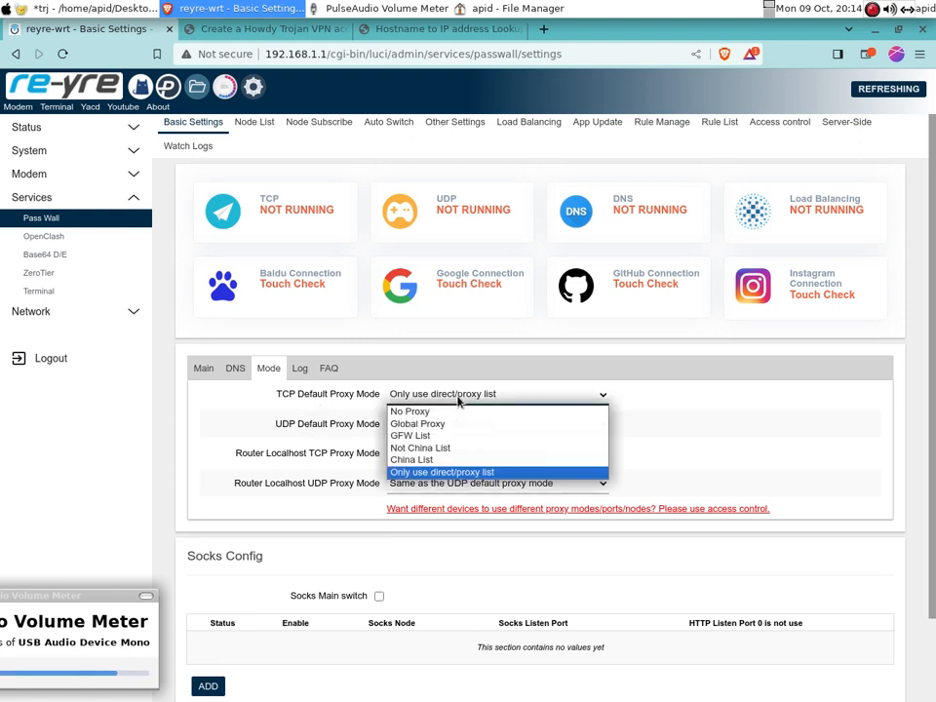
{"action": "left_click", "coordinate": [444, 425]}
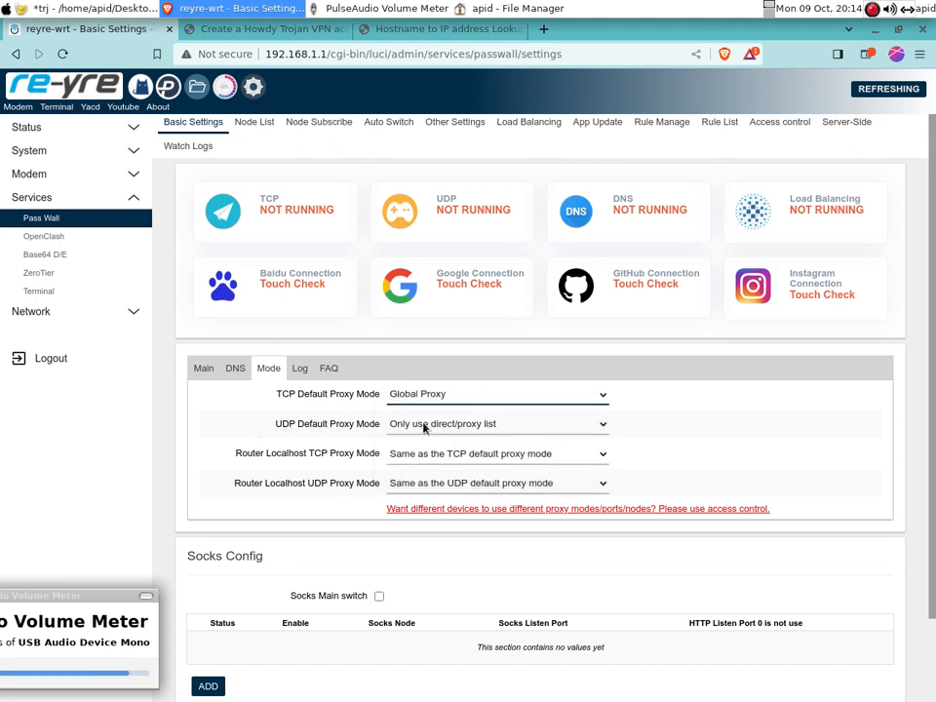
{"action": "left_click", "coordinate": [453, 424]}
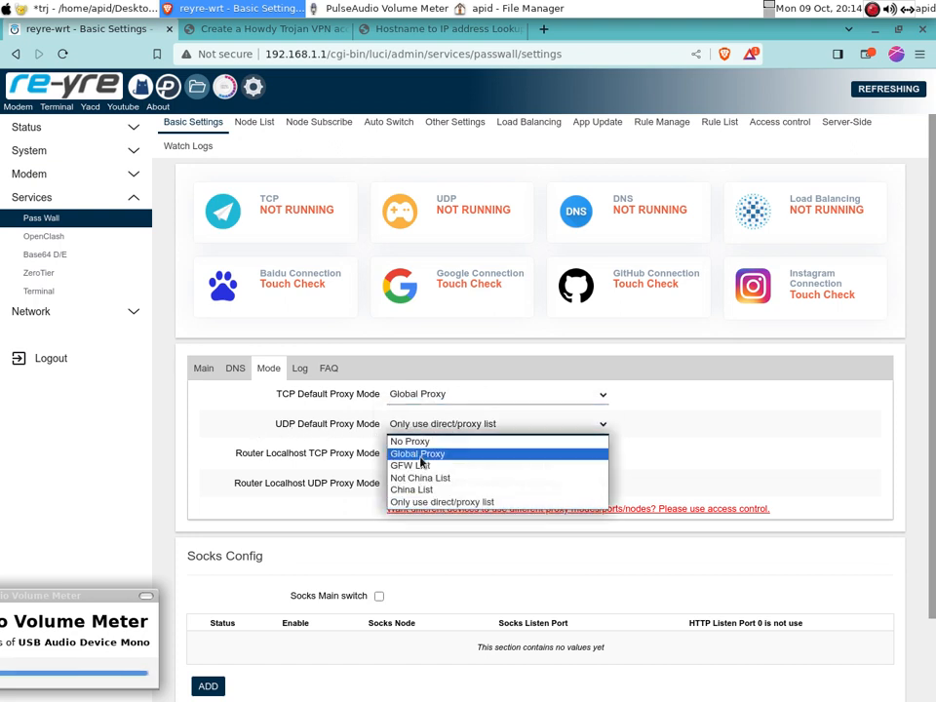
{"action": "left_click", "coordinate": [420, 456]}
{"action": "scroll", "coordinate": [933, 365], "scroll_direction": "down", "scroll_amount": 2}
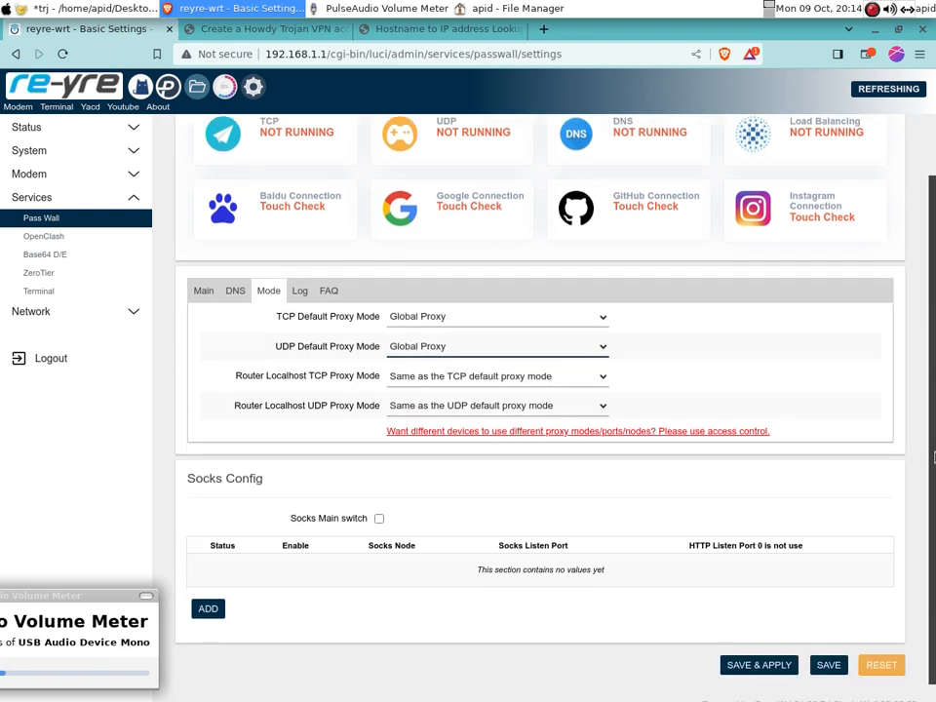
{"action": "left_click", "coordinate": [753, 645]}
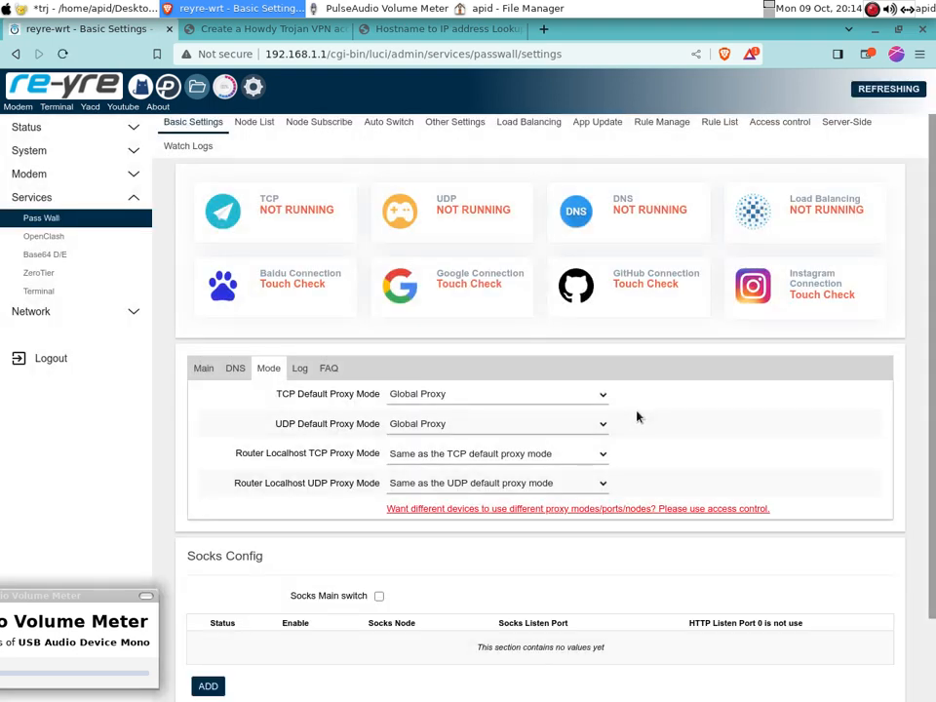
Review the DNS settings and, in the main settings, set the UDP Node to Same as the tcp node
{"action": "left_click", "coordinate": [228, 370]}
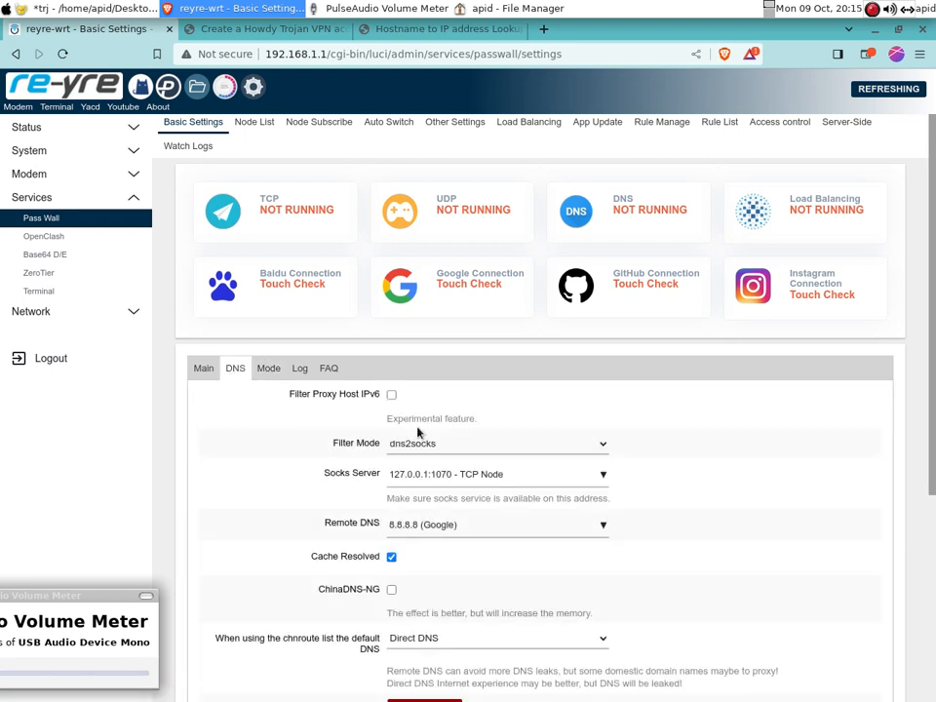
{"action": "mouse_move", "coordinate": [933, 289]}
{"action": "left_mouse_down"}
{"action": "mouse_move", "coordinate": [934, 347]}
{"action": "mouse_move", "coordinate": [932, 279]}
{"action": "left_mouse_up"}
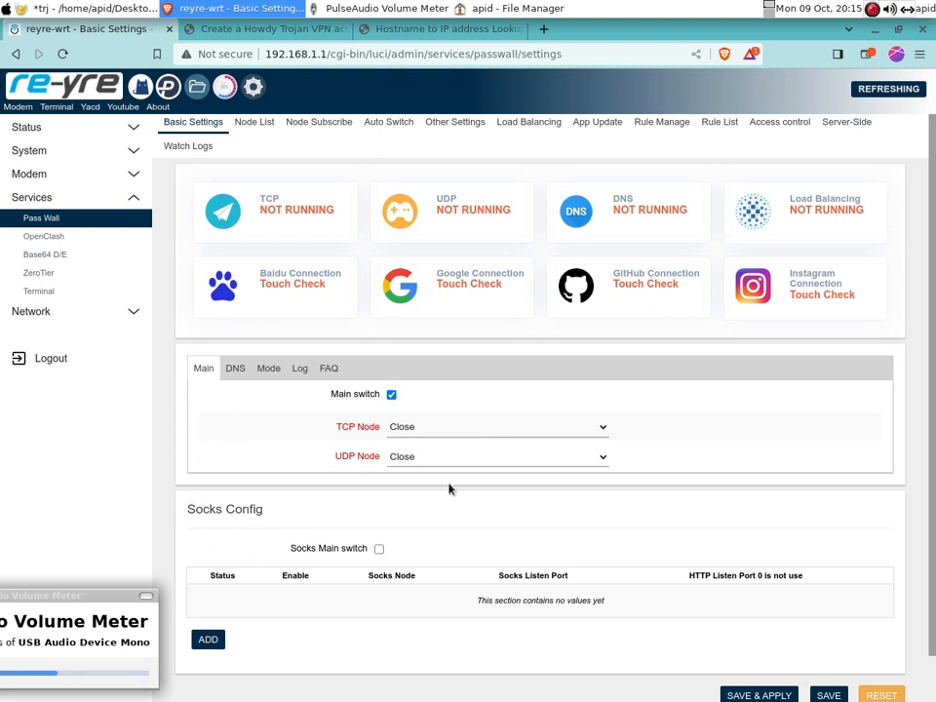
{"action": "left_click", "coordinate": [536, 463]}
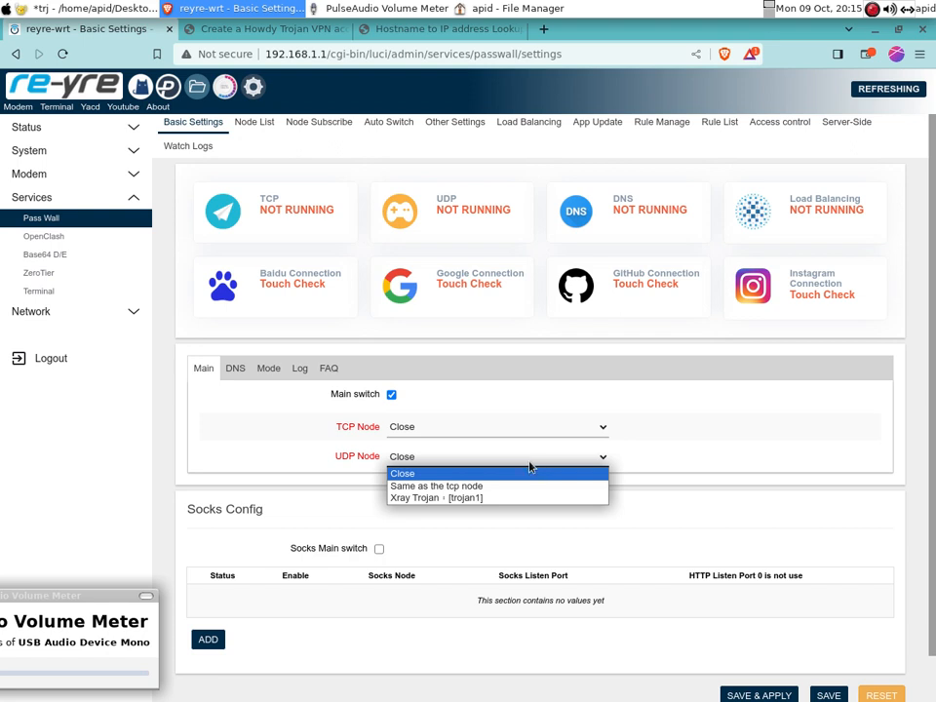
{"action": "left_click", "coordinate": [431, 434]}
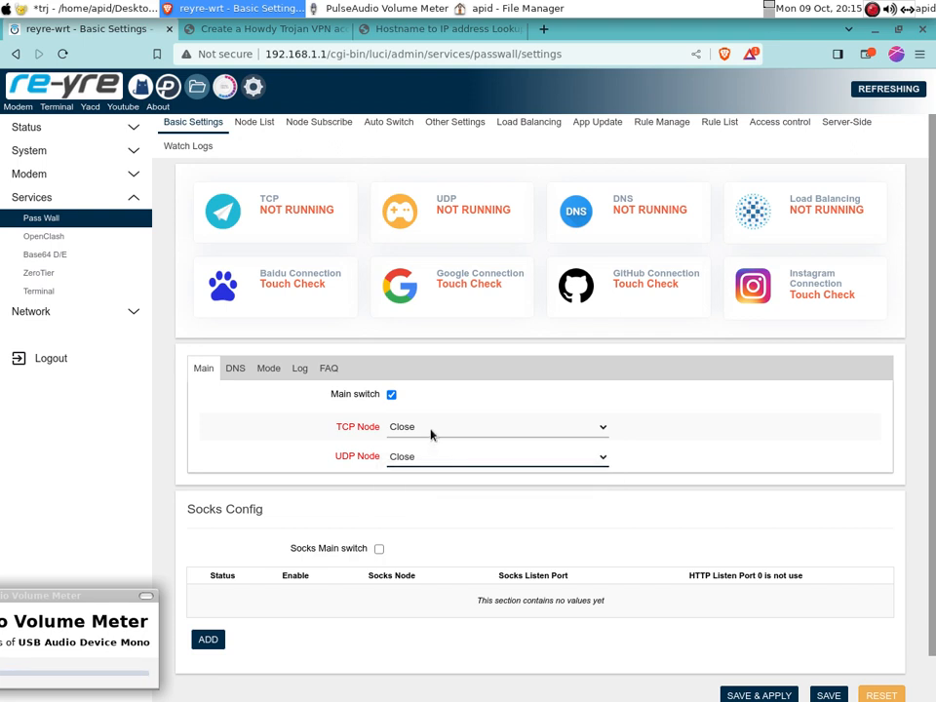
{"action": "left_click", "coordinate": [431, 429]}
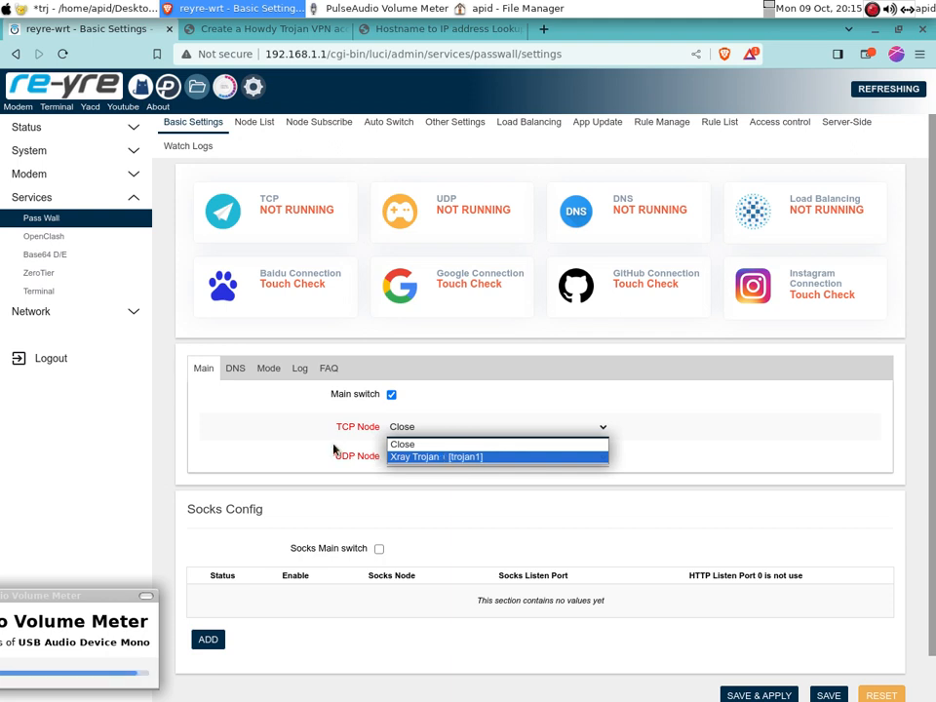
{"action": "left_click", "coordinate": [382, 455]}
{"action": "left_click", "coordinate": [438, 462]}
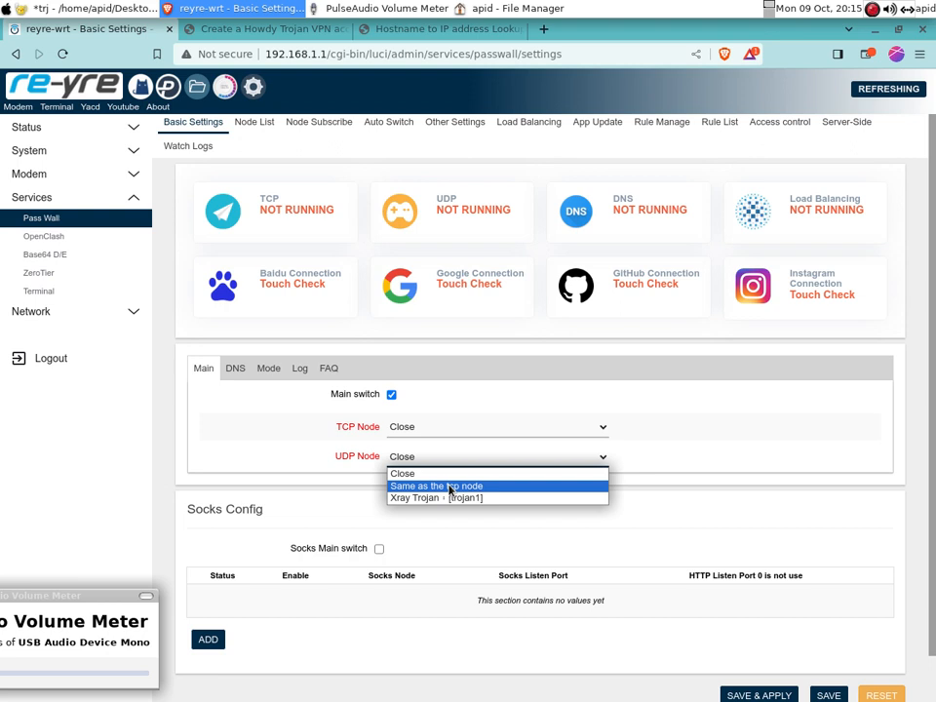
{"action": "left_click", "coordinate": [449, 487]}
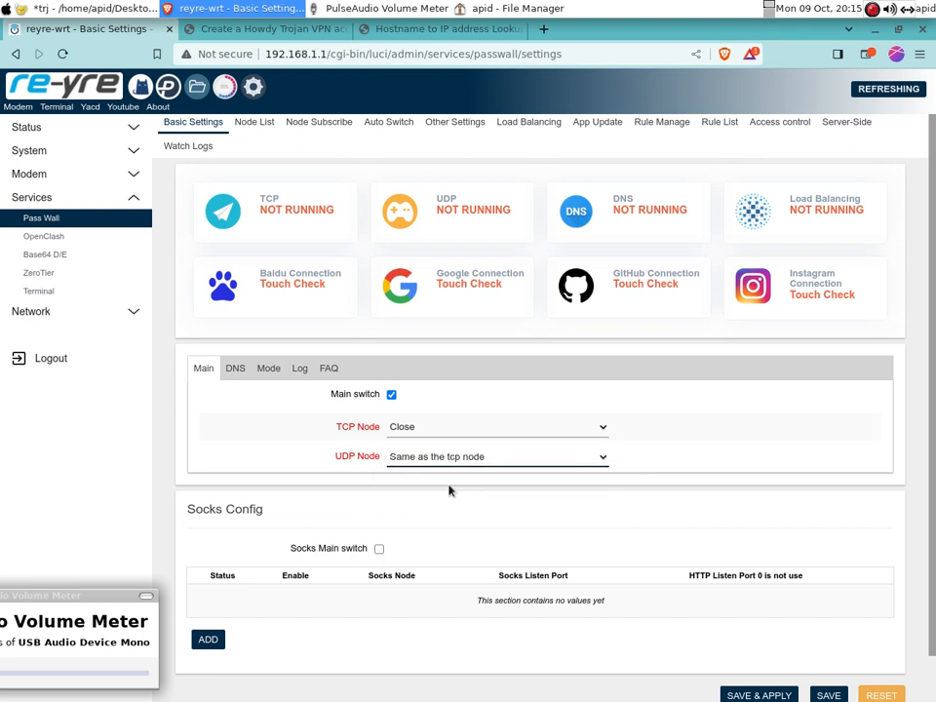
Set the TCP Node to Xray Trojan [trojan1] and save and apply the main settings
{"action": "left_click", "coordinate": [442, 429]}
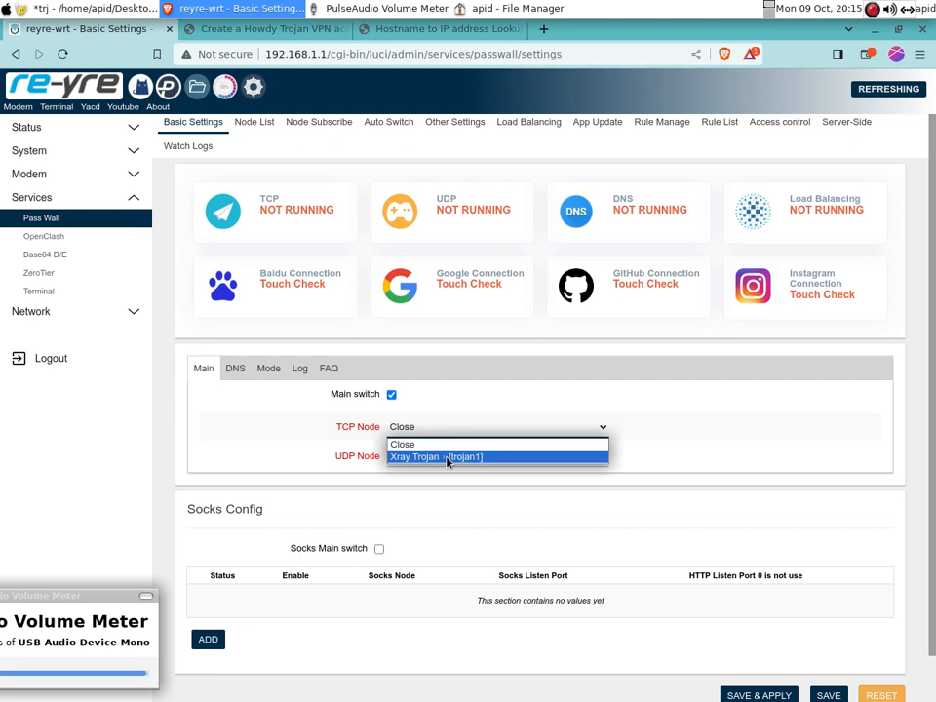
{"action": "left_click", "coordinate": [447, 458]}
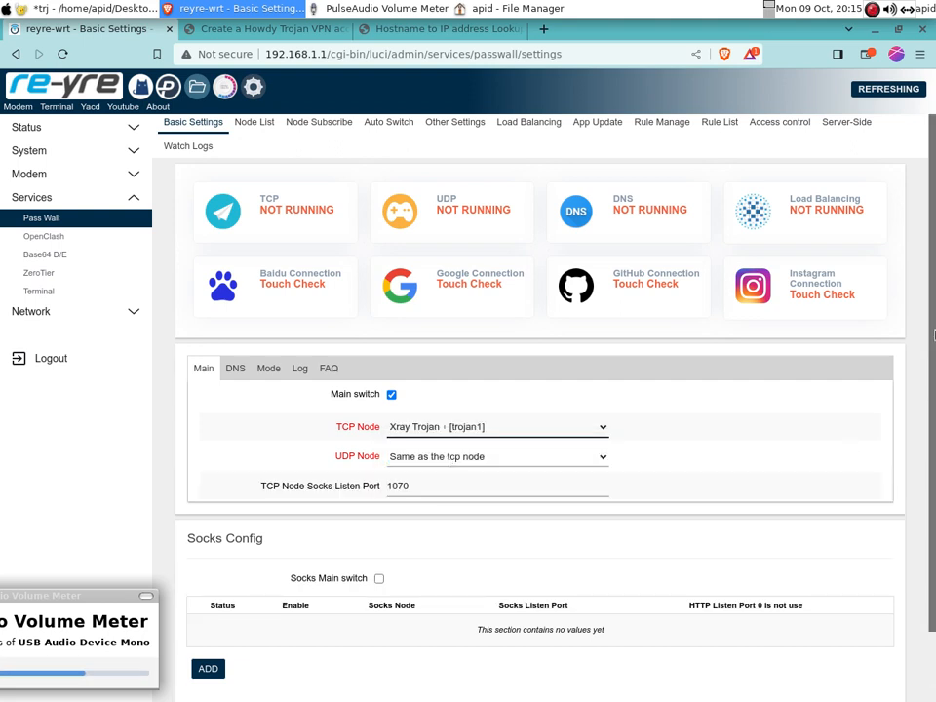
{"action": "scroll", "coordinate": [931, 441], "scroll_direction": "down", "scroll_amount": 2}
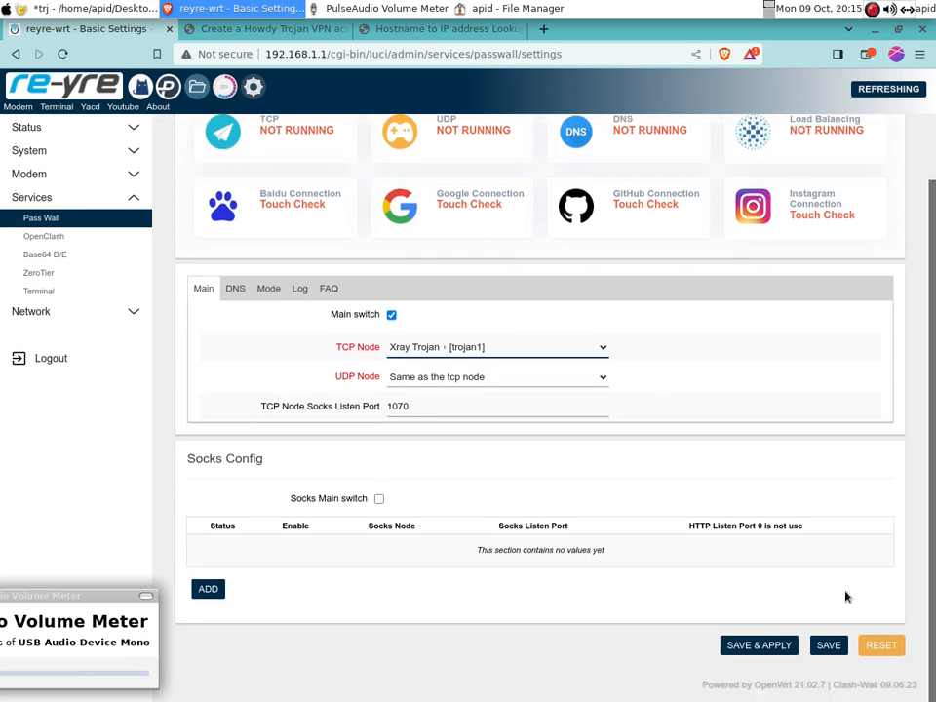
{"action": "left_click", "coordinate": [757, 646]}
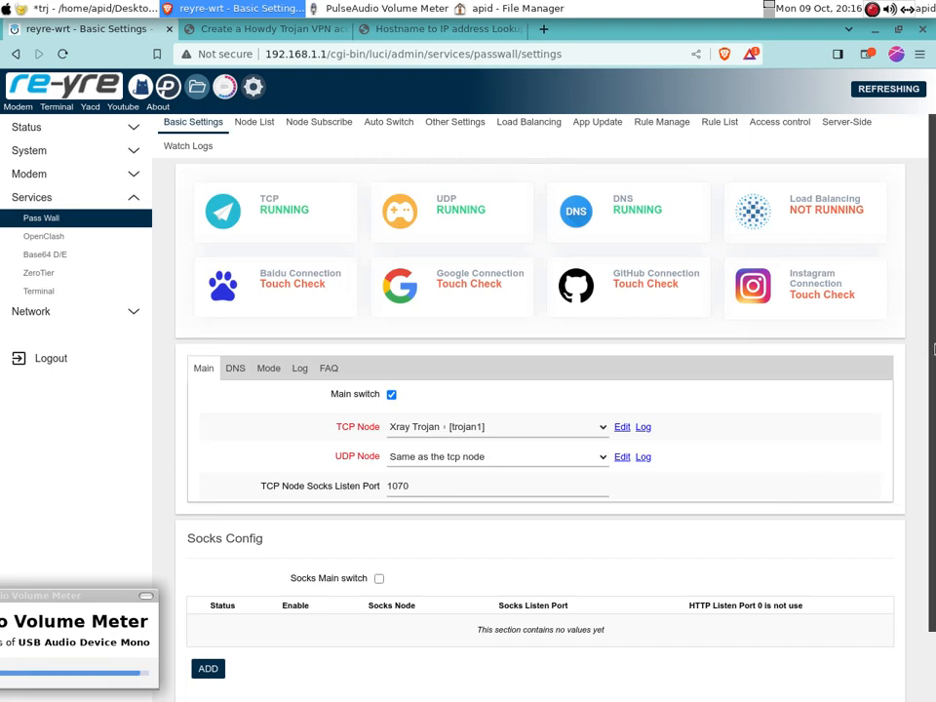
Run the Baidu, Google, GitHub and Instagram connection checks in Pass Wall's status overview
{"action": "scroll", "coordinate": [933, 349], "scroll_direction": "down", "scroll_amount": 2}
{"action": "scroll", "coordinate": [775, 343], "scroll_direction": "up", "scroll_amount": 2}
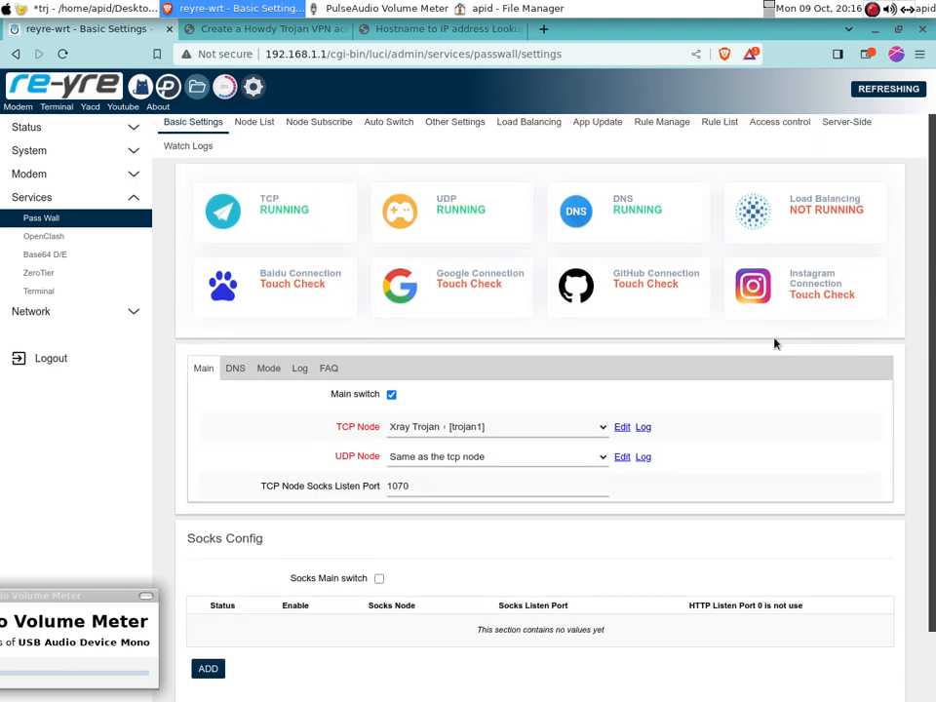
{"action": "left_click", "coordinate": [294, 284]}
{"action": "left_click", "coordinate": [450, 285]}
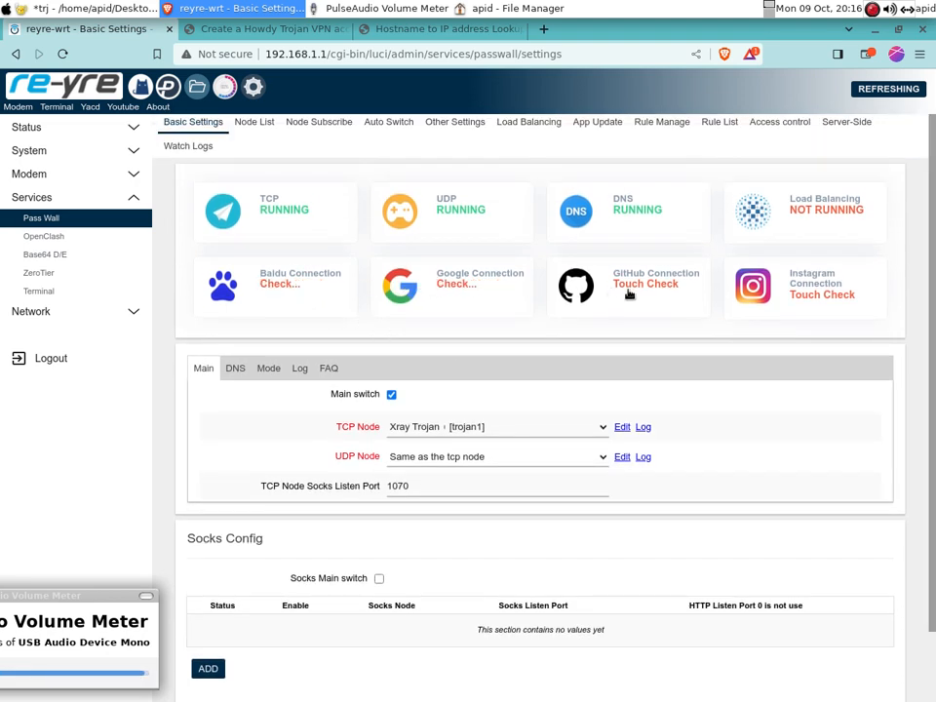
{"action": "left_click", "coordinate": [624, 292]}
{"action": "left_click", "coordinate": [822, 294]}
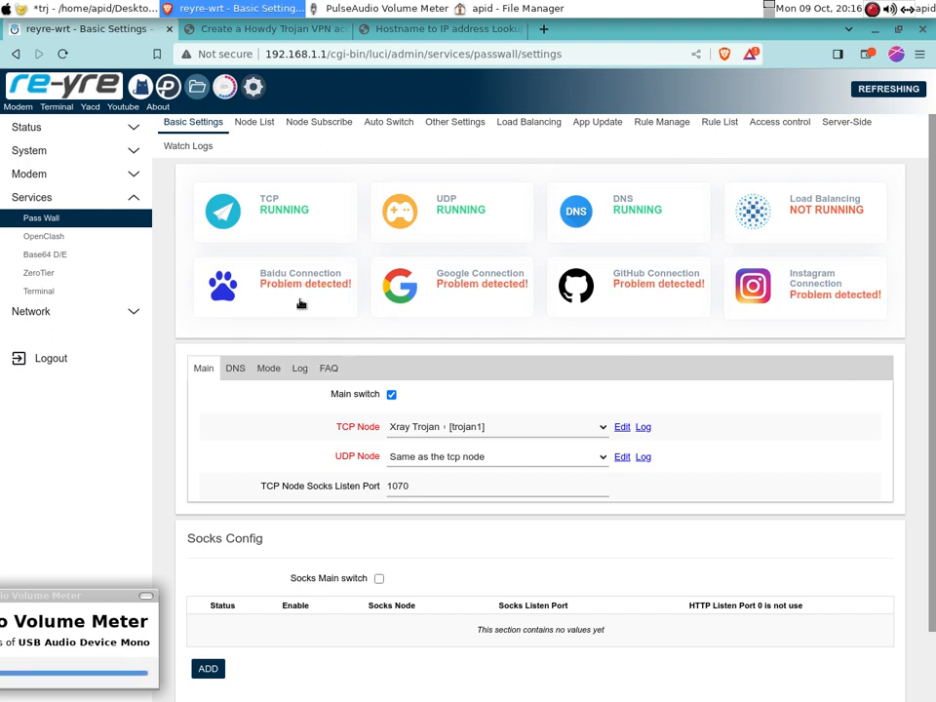
Open the trojan1 node's configuration from the node list and examine its Domain entry
{"action": "left_click", "coordinate": [250, 122]}
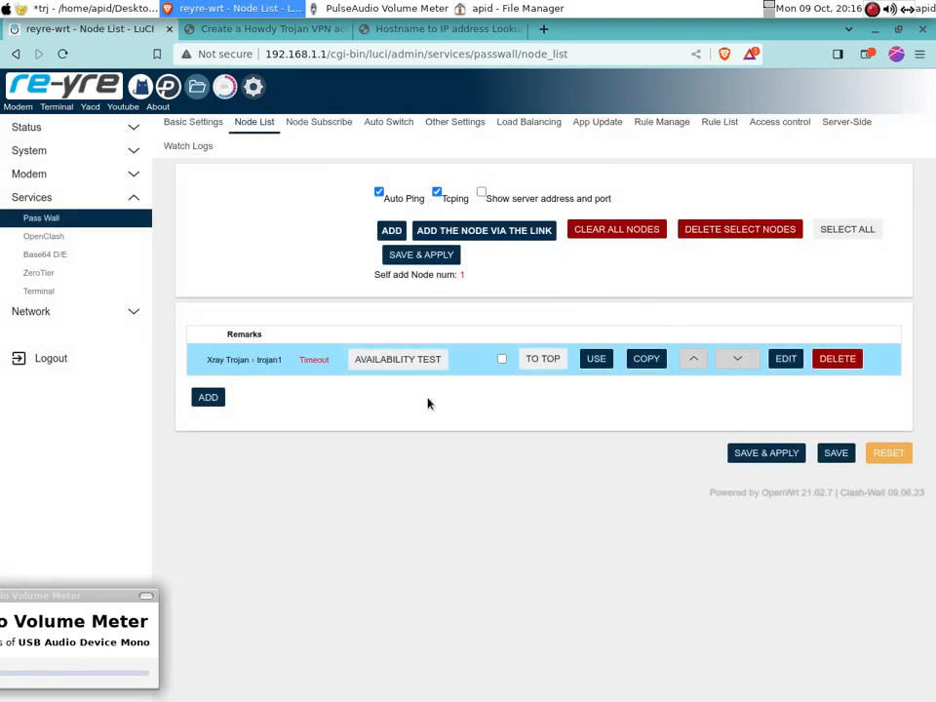
{"action": "left_click", "coordinate": [786, 359]}
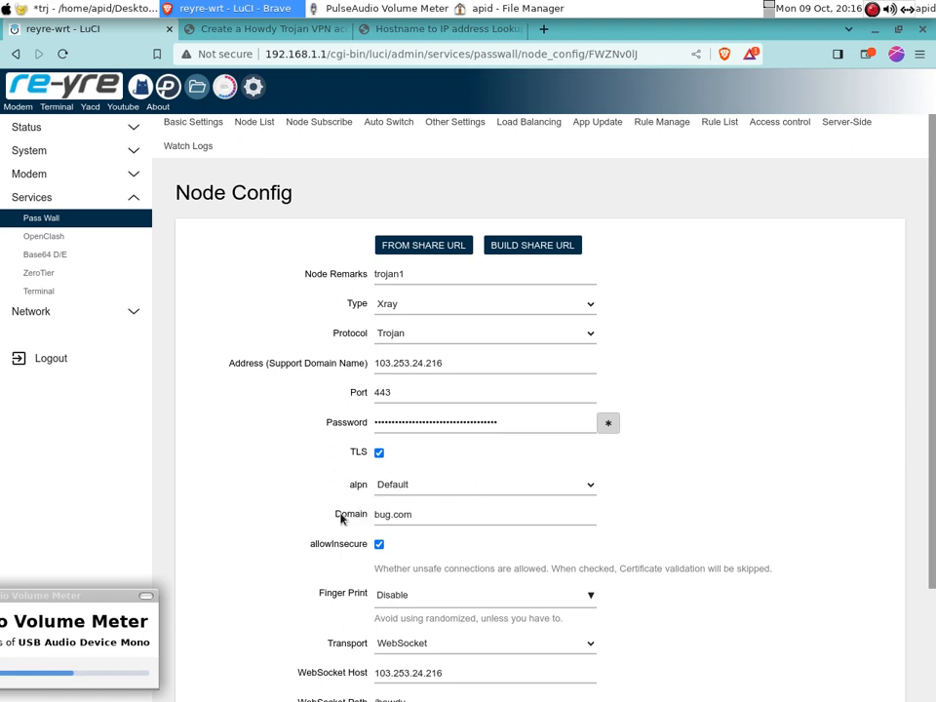
{"action": "left_click", "coordinate": [414, 518]}
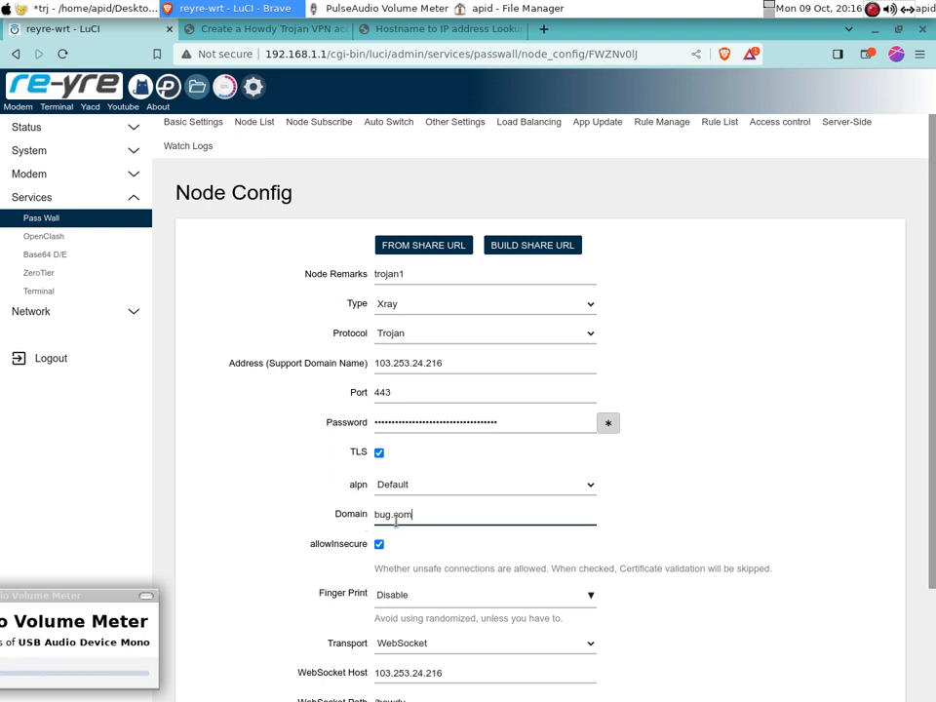
{"action": "left_click_drag", "start_coordinate": [373, 518], "coordinate": [424, 515]}
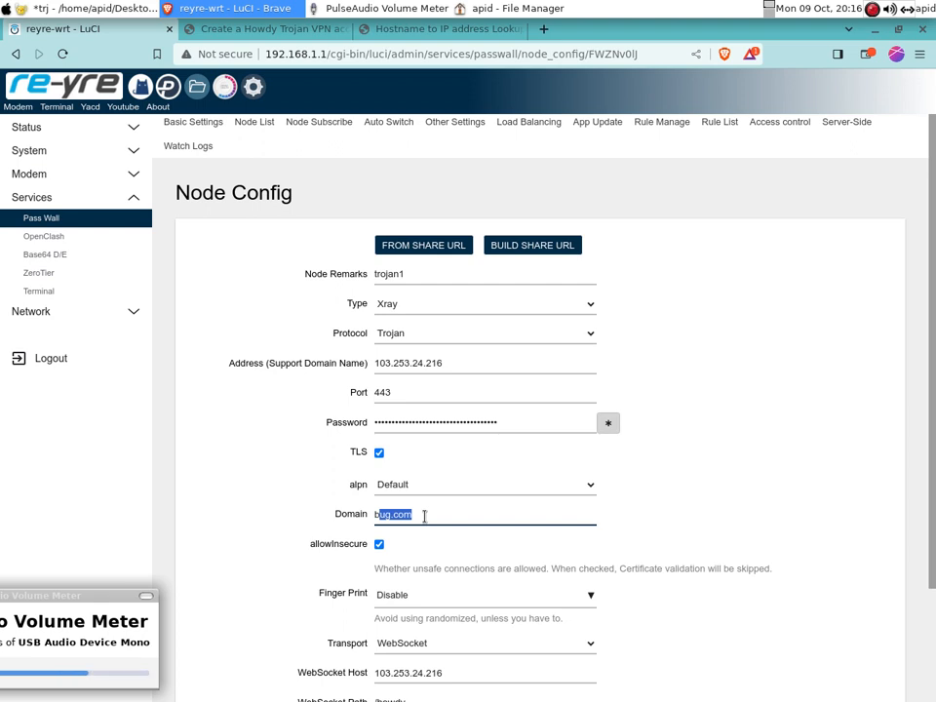
{"action": "left_click", "coordinate": [424, 517]}
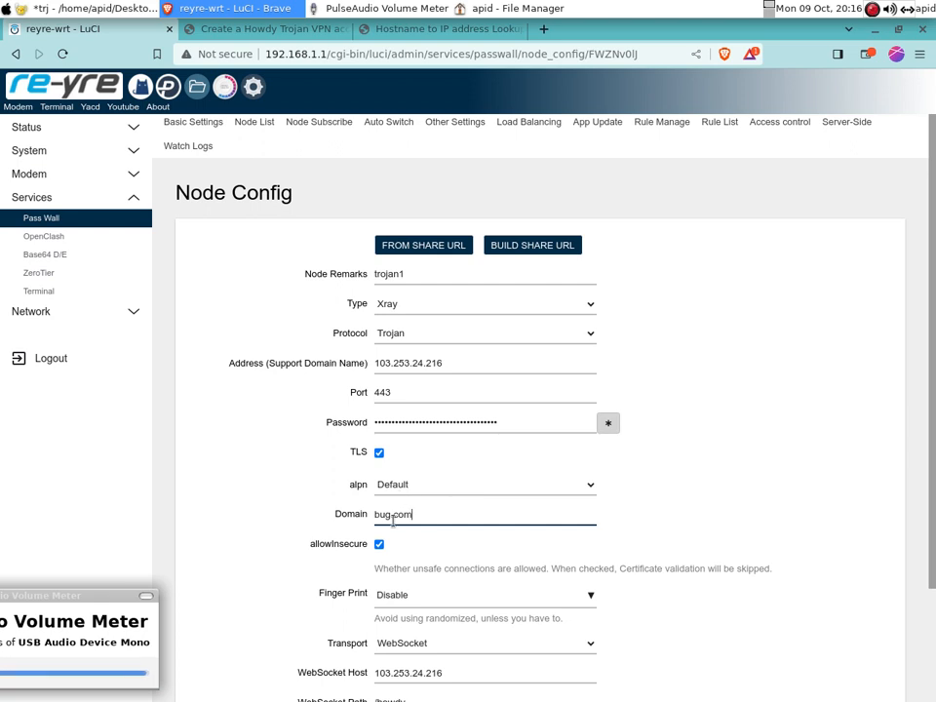
{"action": "left_click", "coordinate": [872, 10]}
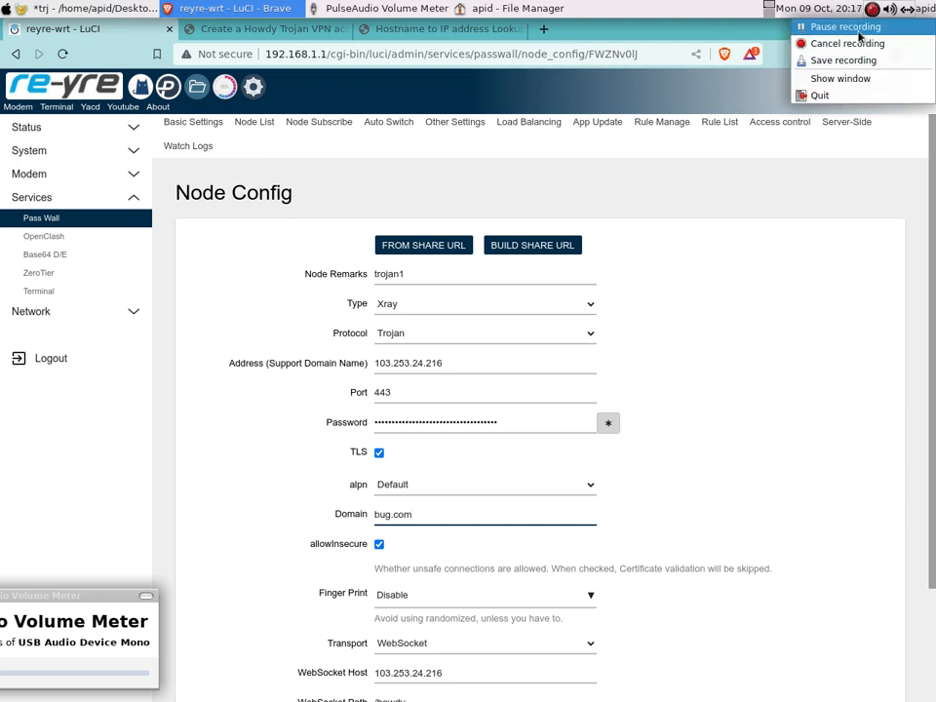
{"action": "left_click", "coordinate": [831, 28]}
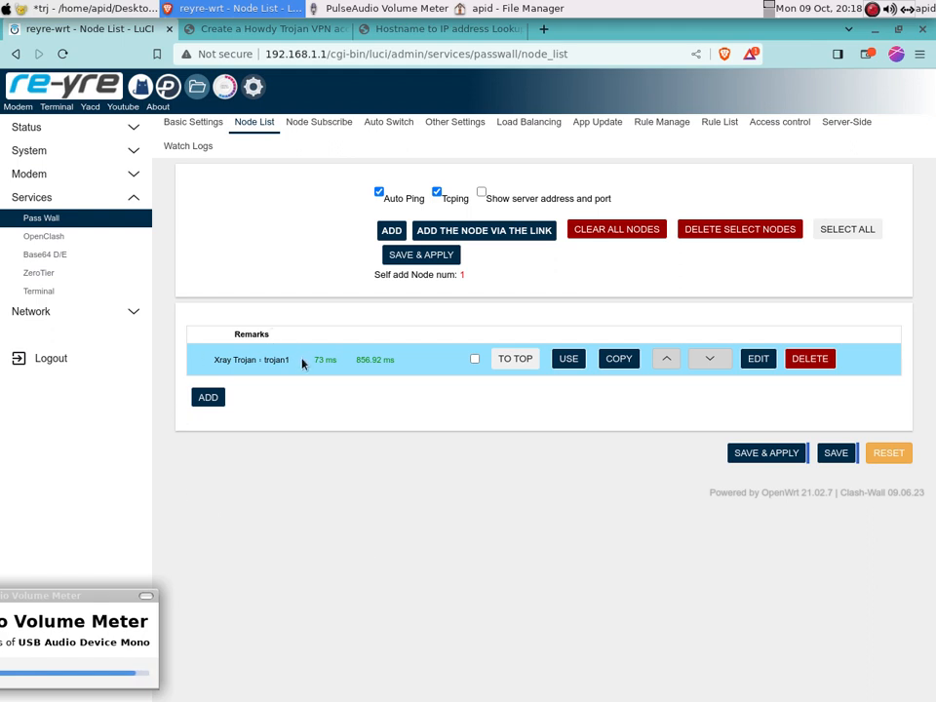
Check the ping and availability test results of the trojan1 node in the node list
{"action": "left_click_drag", "start_coordinate": [345, 359], "coordinate": [360, 360]}
{"action": "left_click", "coordinate": [309, 359]}
{"action": "left_click", "coordinate": [359, 383]}
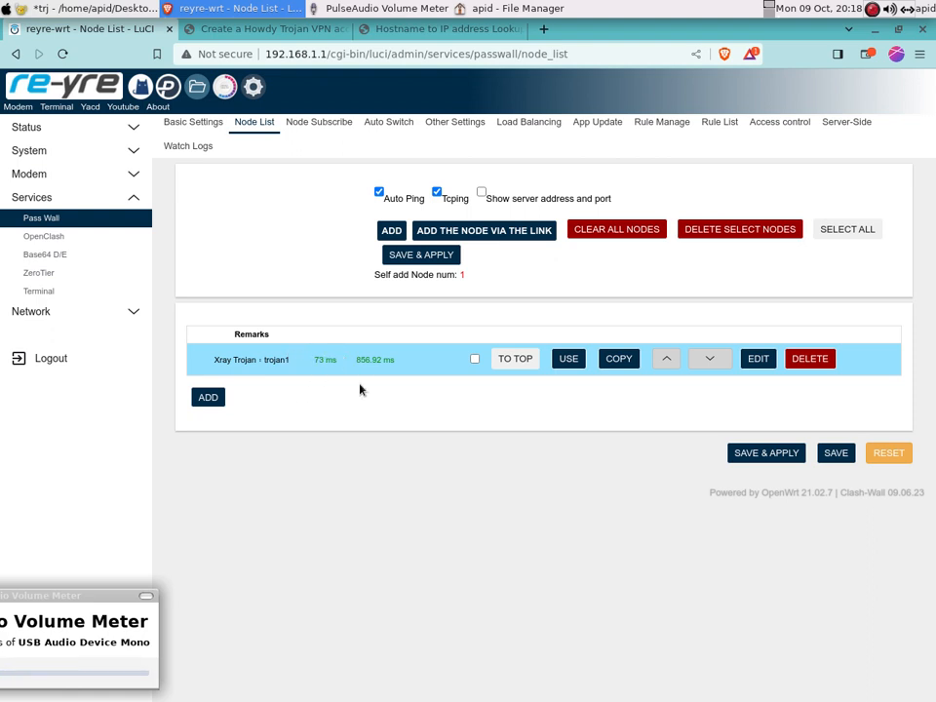
Run all four connection checks in Pass Wall's basic settings, and repeat the Google, GitHub and Instagram ones
{"action": "left_click", "coordinate": [205, 130]}
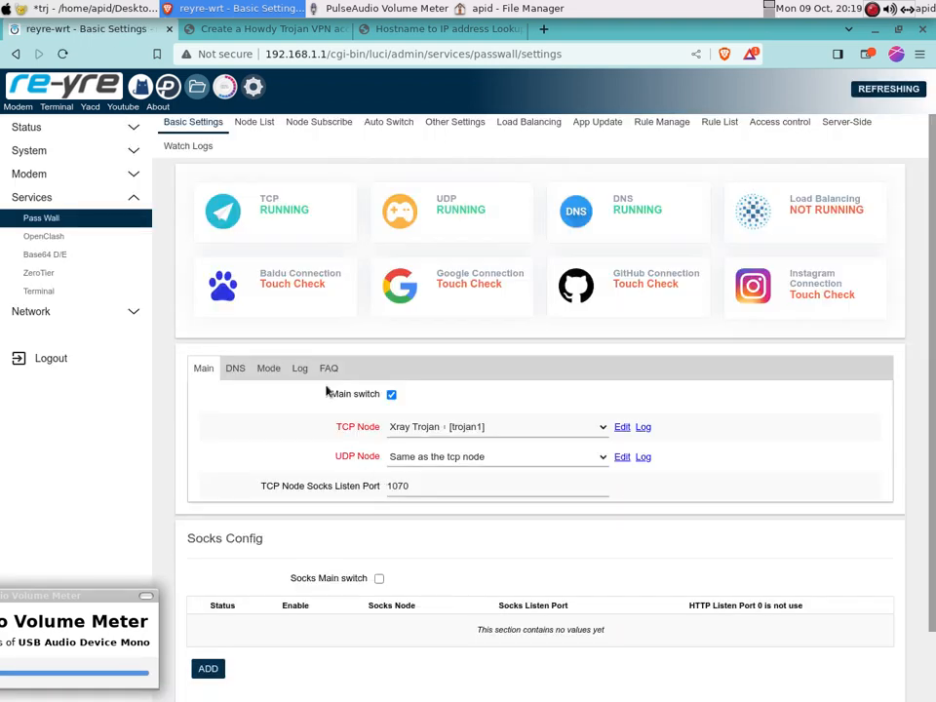
{"action": "left_click", "coordinate": [294, 298]}
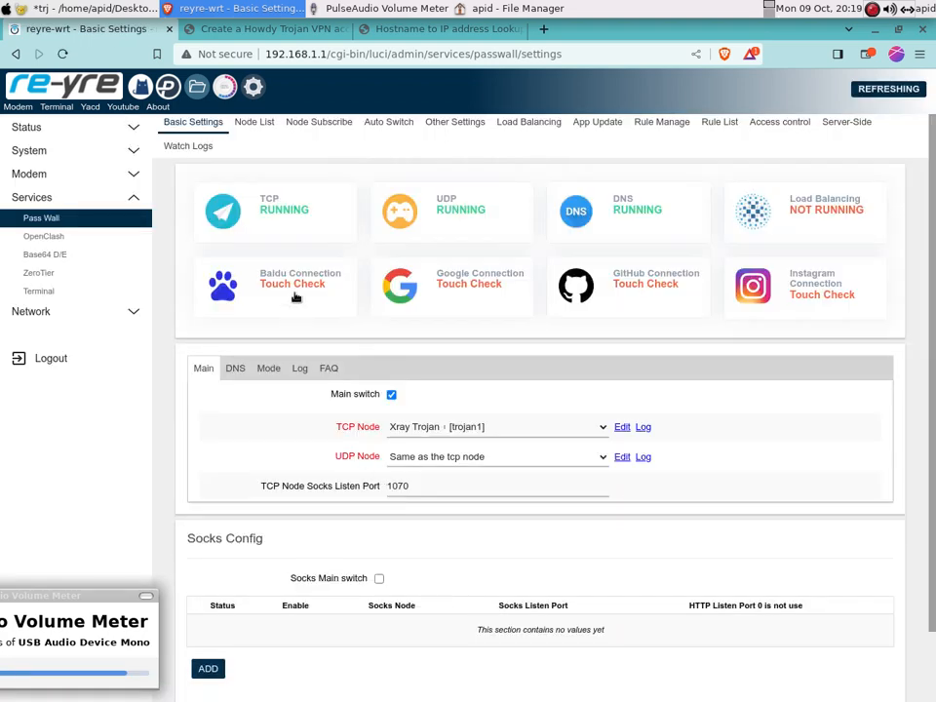
{"action": "left_click", "coordinate": [460, 296]}
{"action": "left_click", "coordinate": [621, 286]}
{"action": "left_click", "coordinate": [821, 293]}
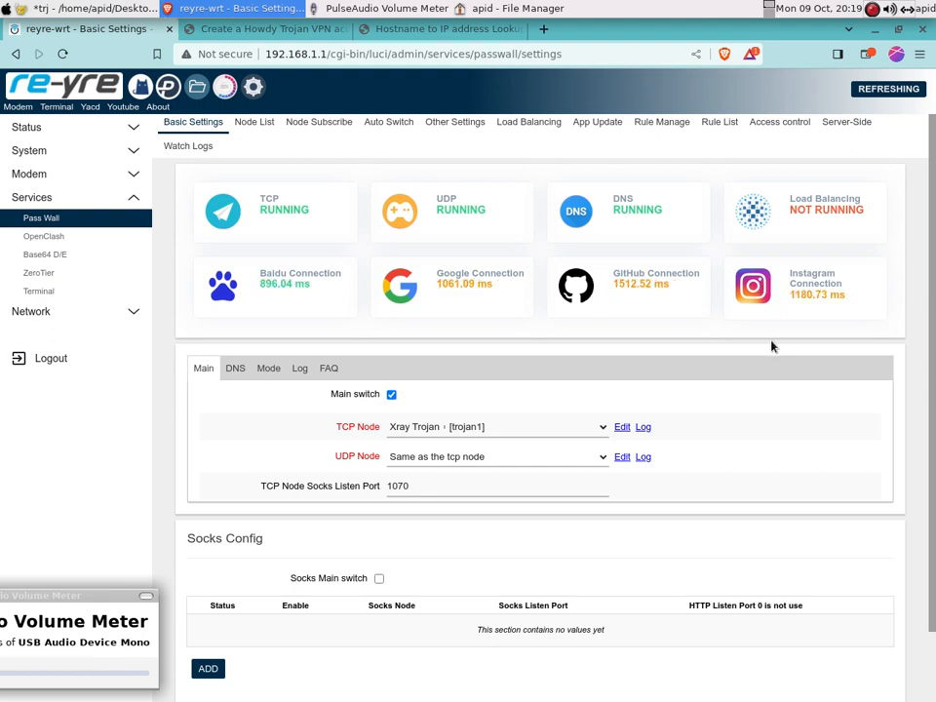
{"action": "left_click", "coordinate": [427, 288]}
{"action": "left_click", "coordinate": [690, 286]}
{"action": "left_click", "coordinate": [780, 287]}
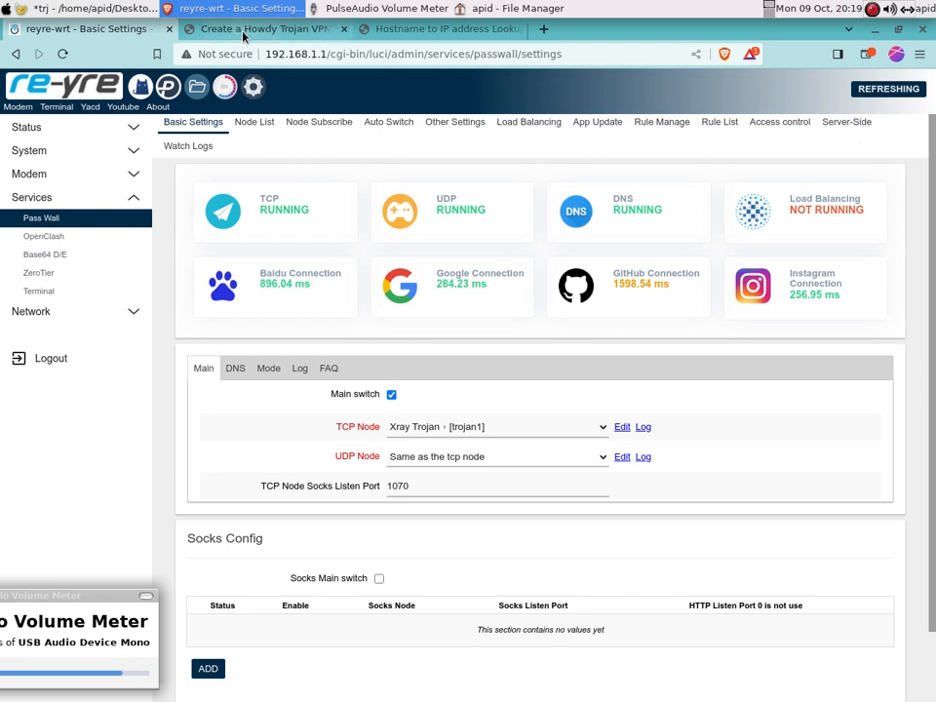
Load speedtest.net in the browser tab that holds the hostname lookup page
{"action": "left_click", "coordinate": [385, 29]}
{"action": "left_click", "coordinate": [378, 55]}
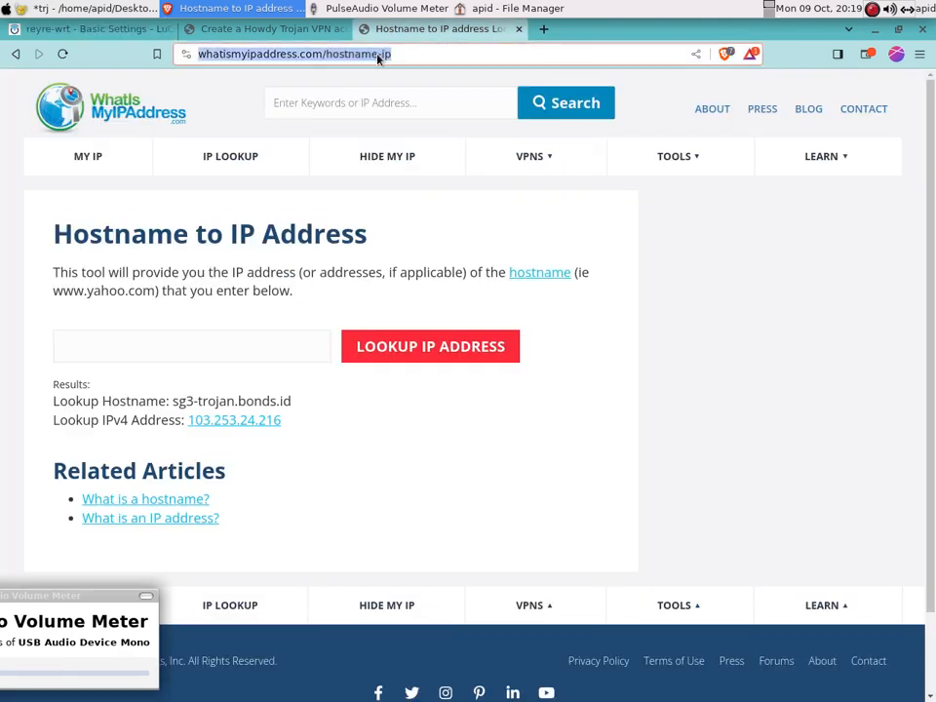
{"action": "type", "text": "spee"}
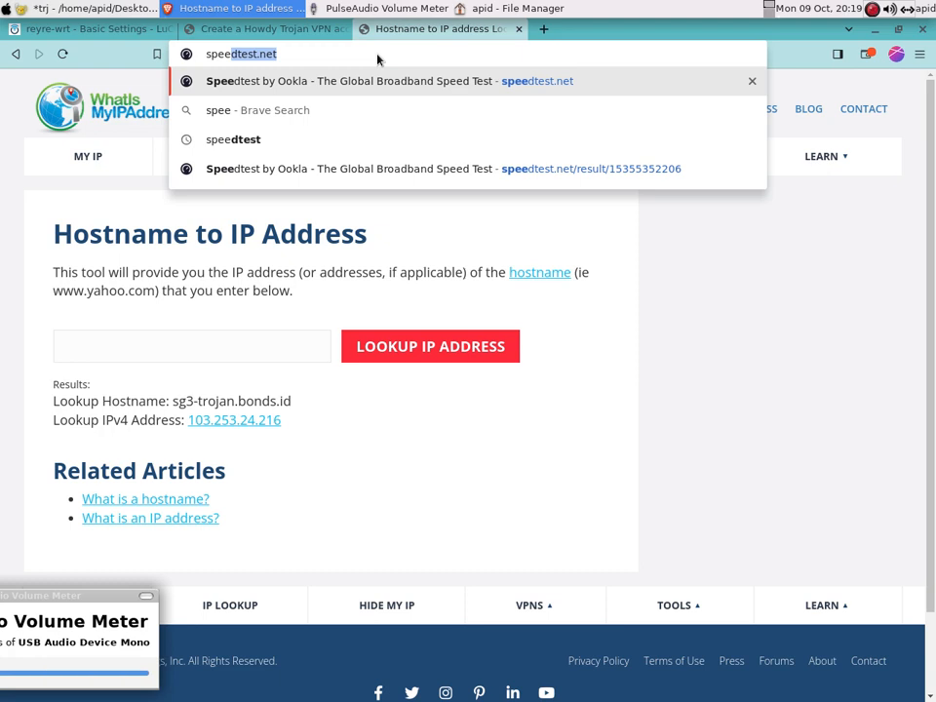
{"action": "key", "text": "Return"}
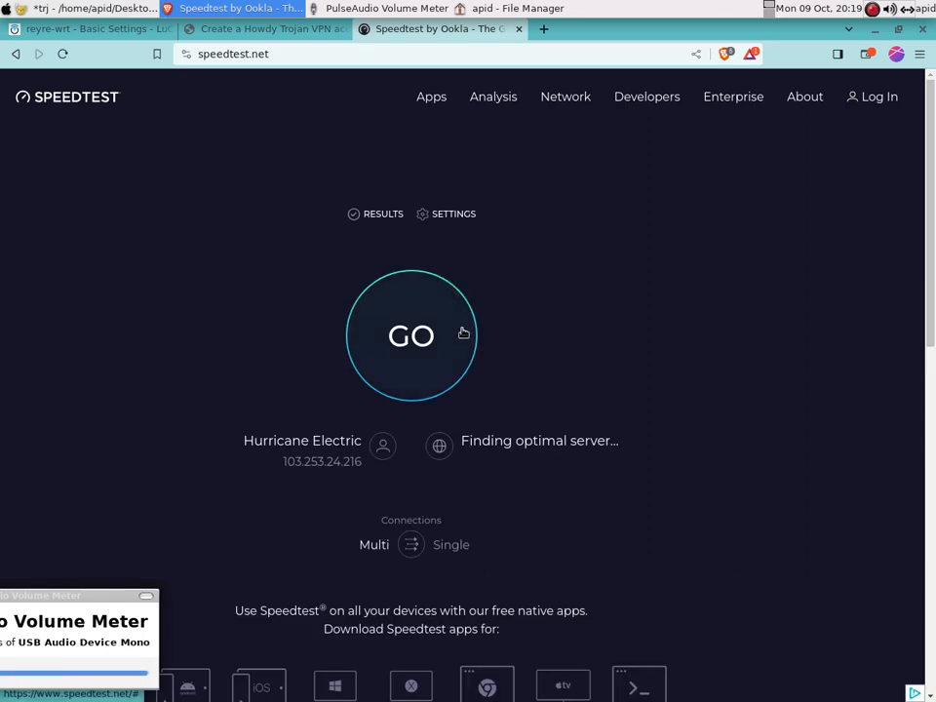
Compare the provider and public IP address shown on Speedtest with the server IP noted in the trj file in Geany
{"action": "left_click_drag", "start_coordinate": [248, 445], "coordinate": [362, 441]}
{"action": "left_click", "coordinate": [377, 444]}
{"action": "mouse_move", "coordinate": [243, 441]}
{"action": "left_mouse_down"}
{"action": "mouse_move", "coordinate": [323, 440]}
{"action": "mouse_move", "coordinate": [237, 442]}
{"action": "left_mouse_up"}
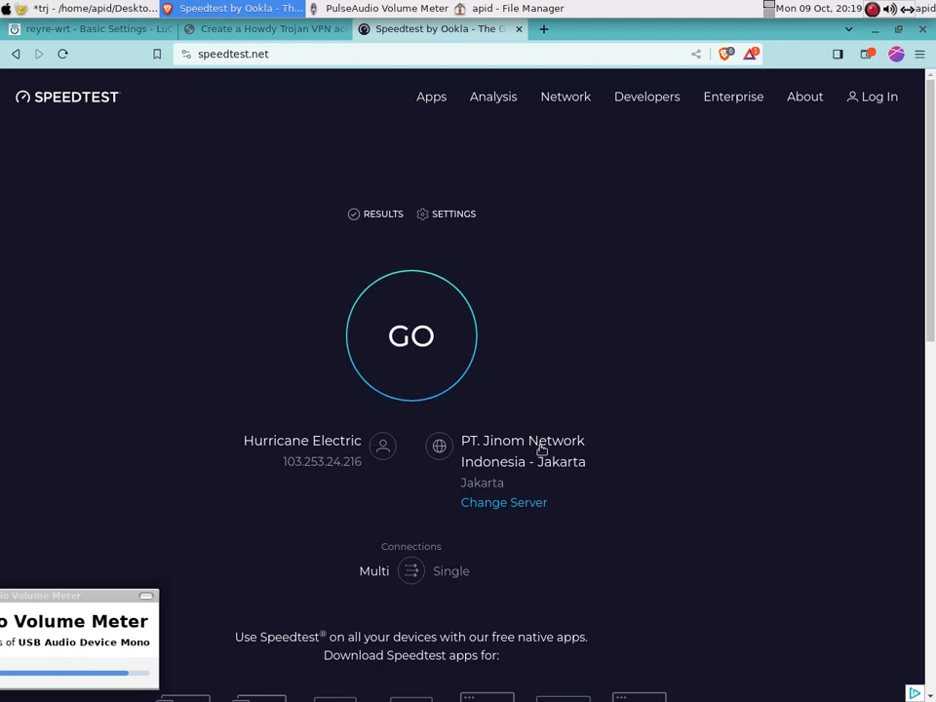
{"action": "double_click", "coordinate": [307, 460]}
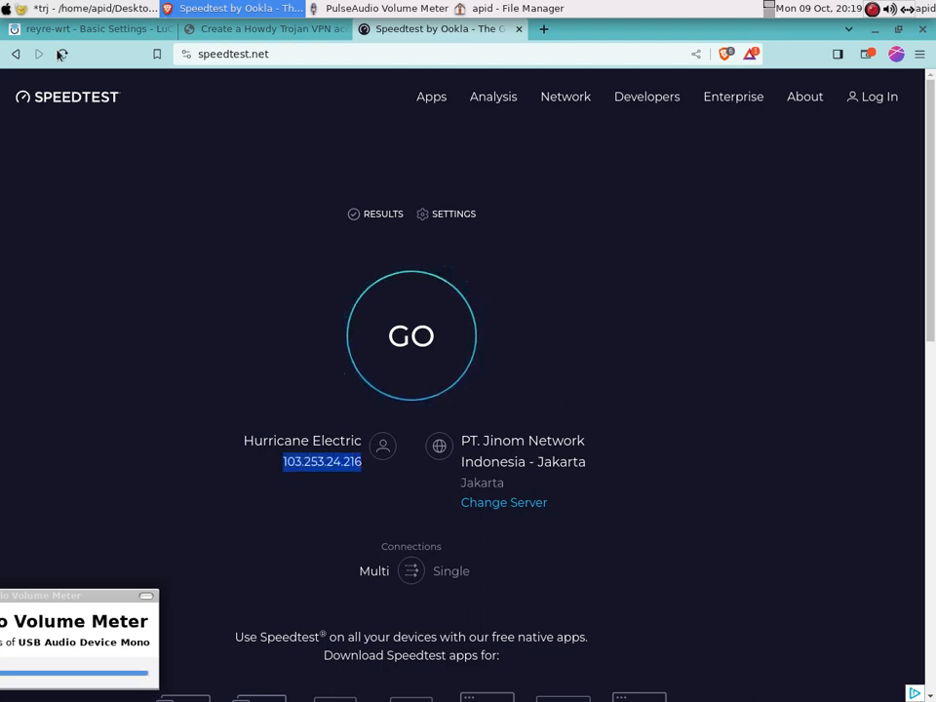
{"action": "left_click", "coordinate": [46, 9]}
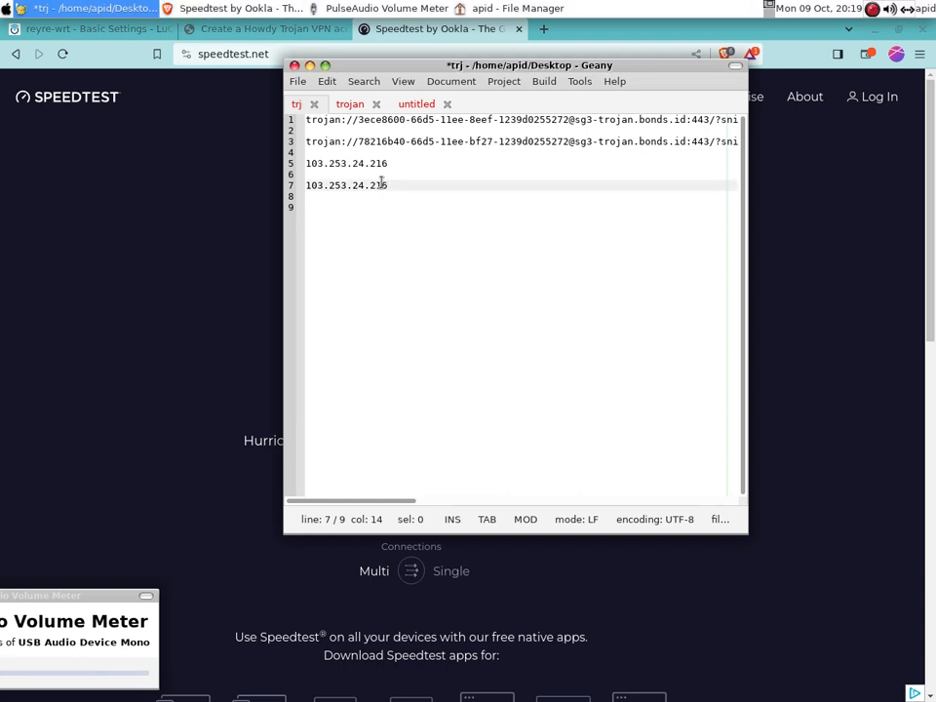
{"action": "left_click_drag", "start_coordinate": [428, 70], "coordinate": [592, 107]}
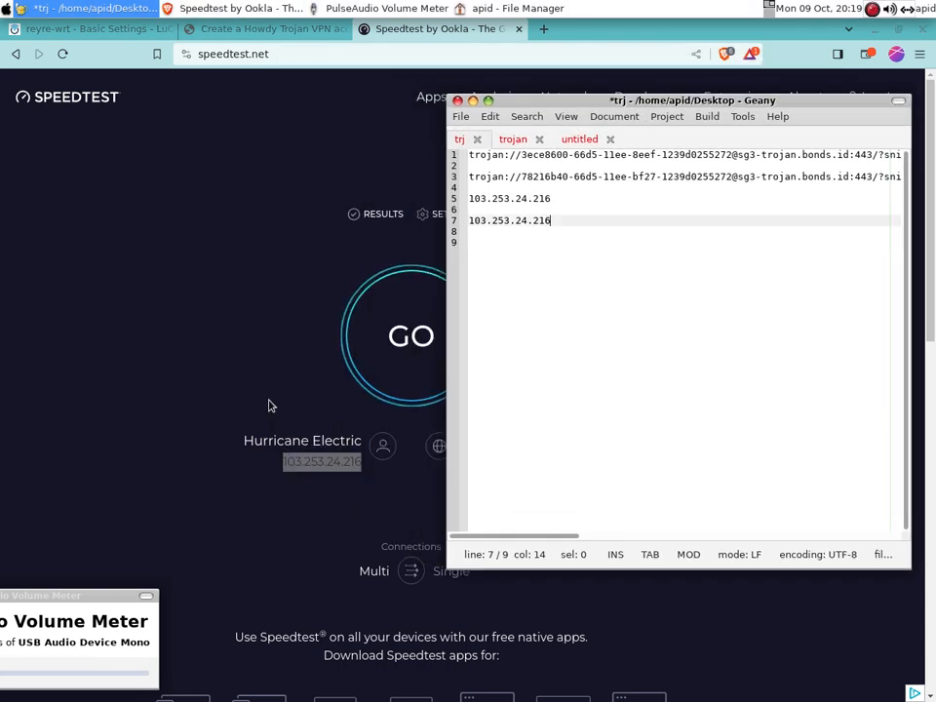
{"action": "left_click", "coordinate": [284, 458]}
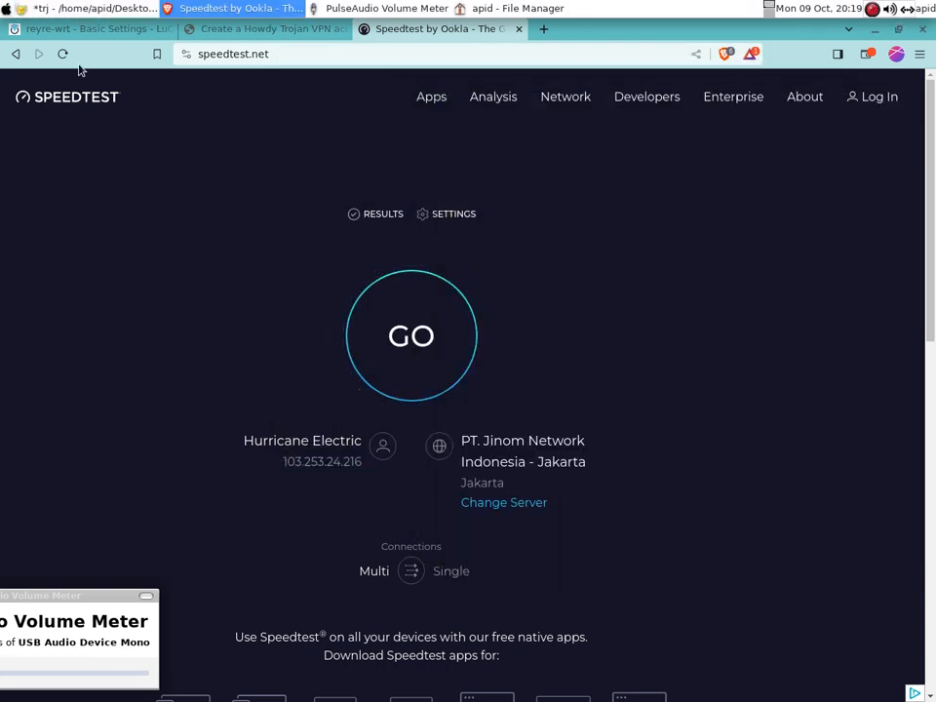
{"action": "left_click", "coordinate": [44, 9]}
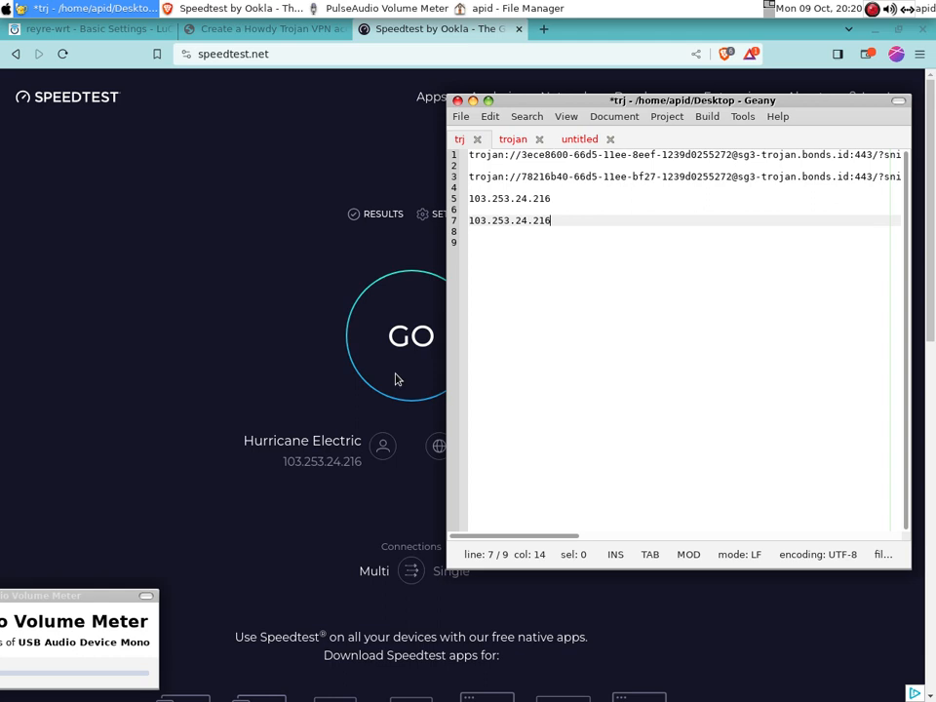
Start the Speedtest measurement and dismiss the site's location permission request
{"action": "left_click", "coordinate": [397, 336]}
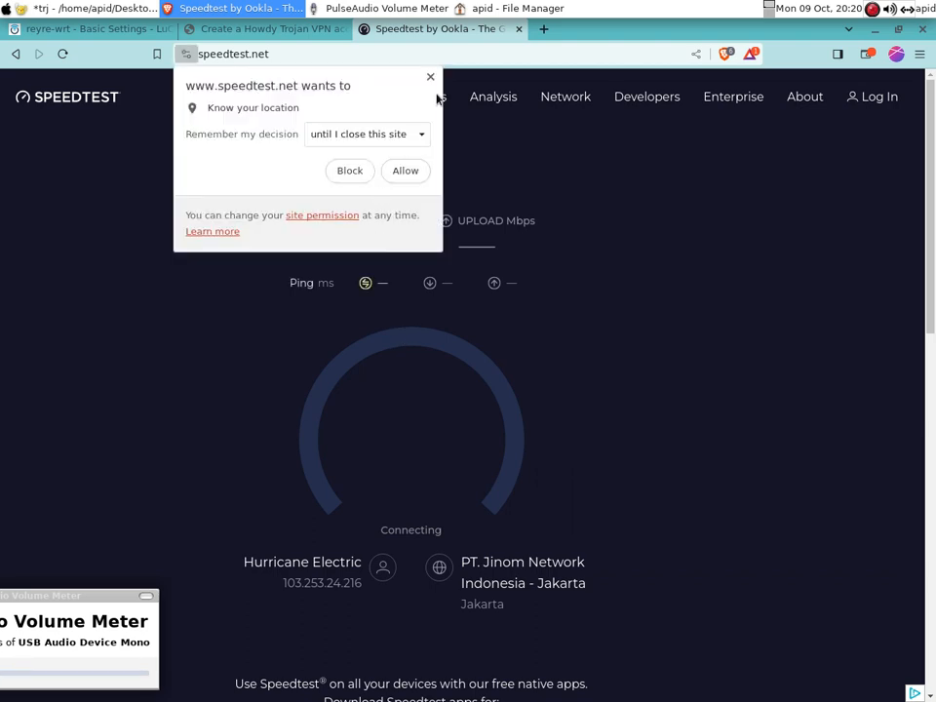
{"action": "left_click", "coordinate": [430, 77]}
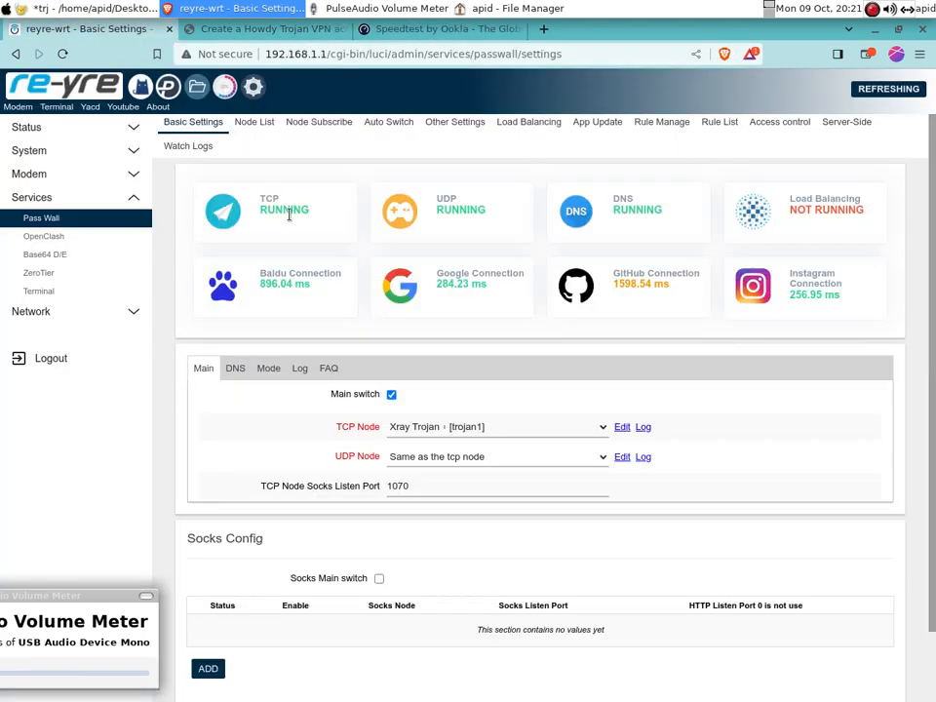
Rerun the GitHub connection check in Pass Wall and look over the basic settings page
{"action": "left_click", "coordinate": [634, 280]}
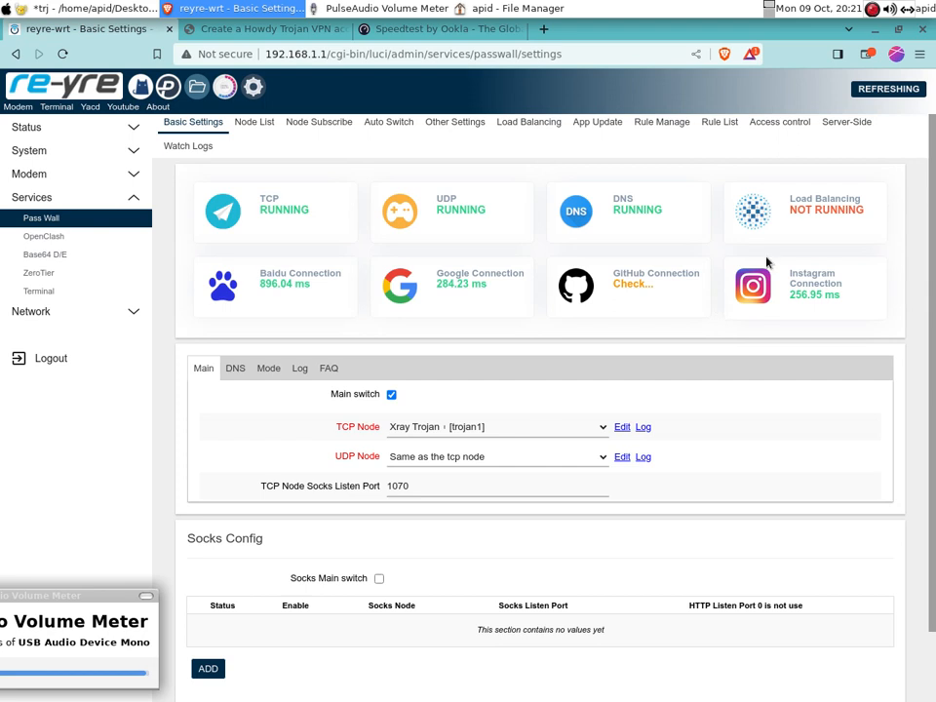
{"action": "scroll", "coordinate": [933, 252], "scroll_direction": "down", "scroll_amount": 2}
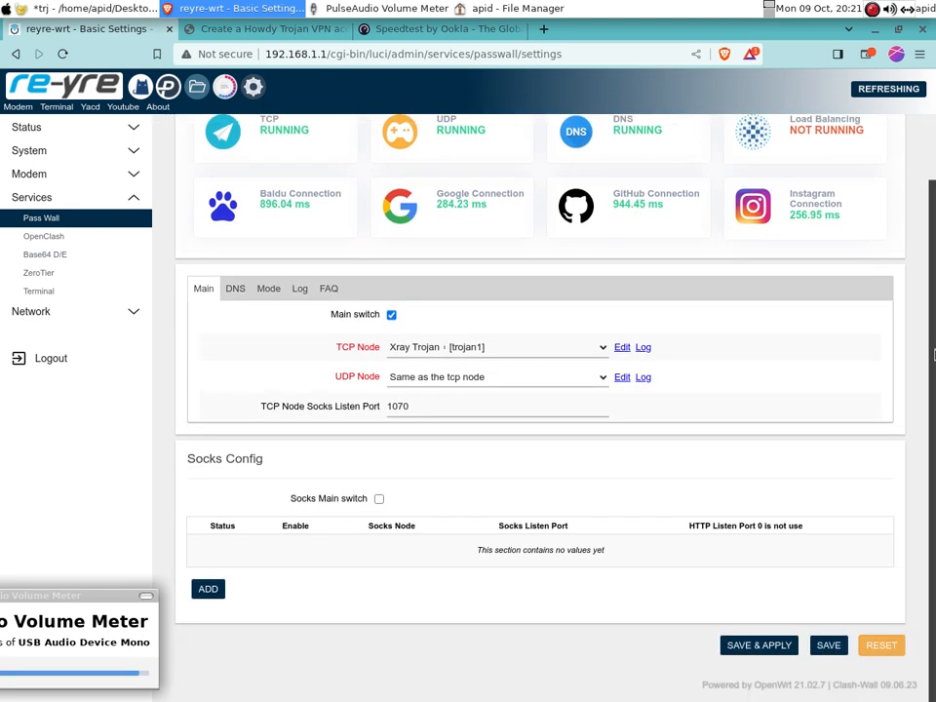
{"action": "scroll", "coordinate": [933, 315], "scroll_direction": "up", "scroll_amount": 2}
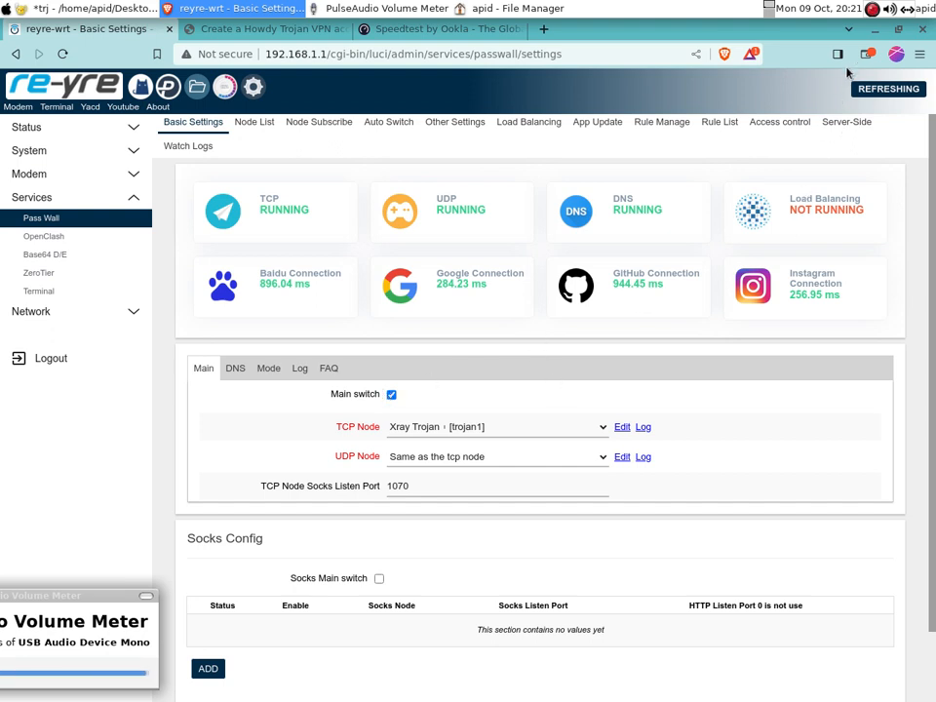
{"action": "left_click", "coordinate": [871, 10]}
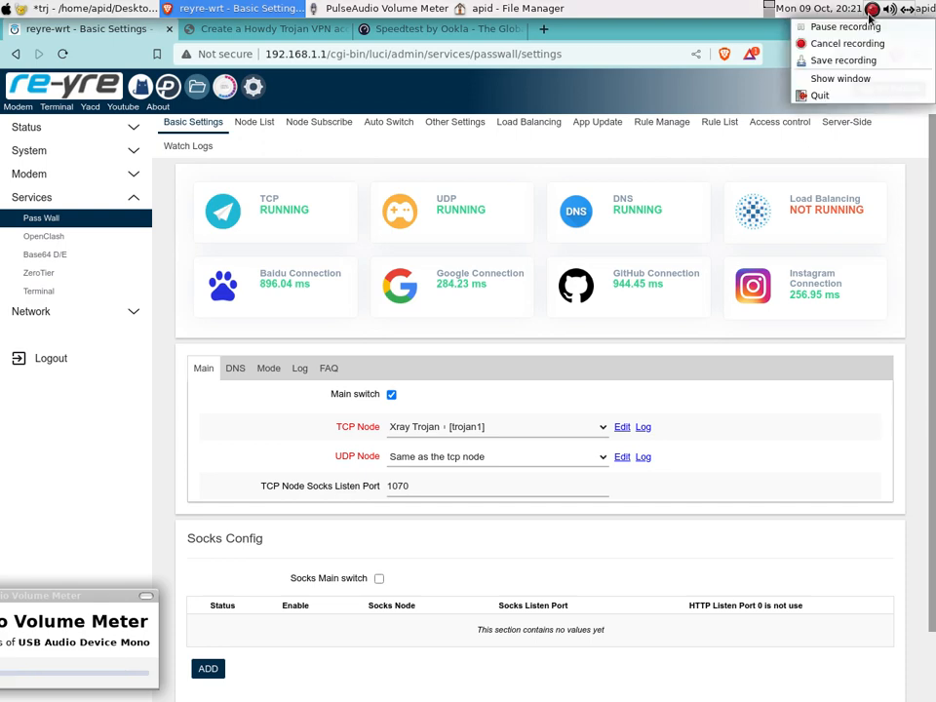